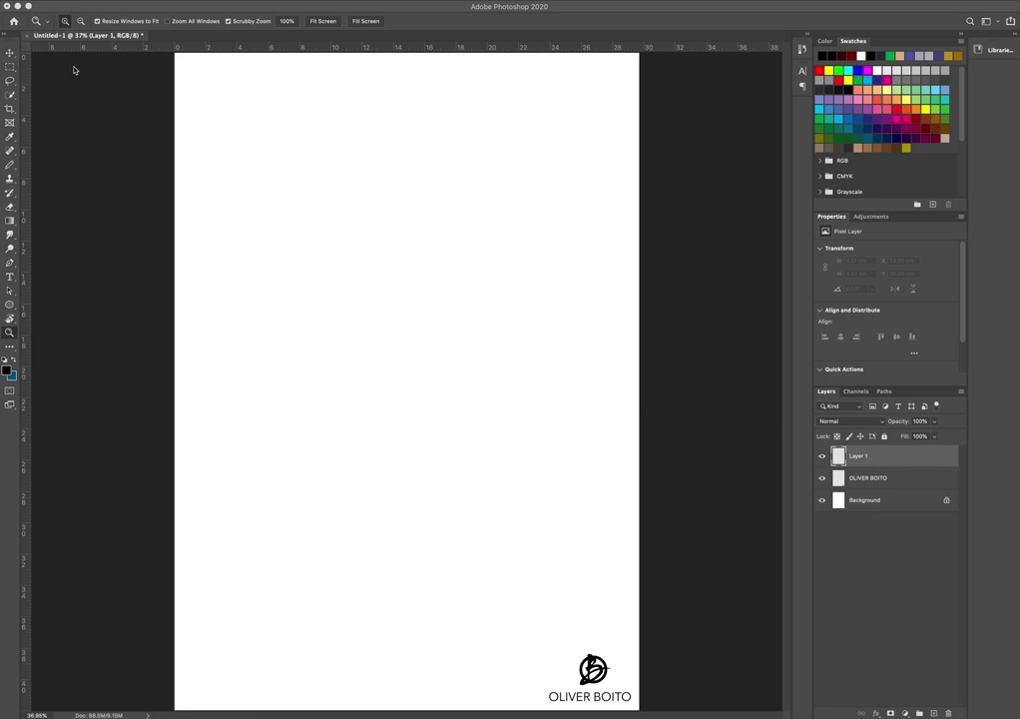
left_click(42, 6)
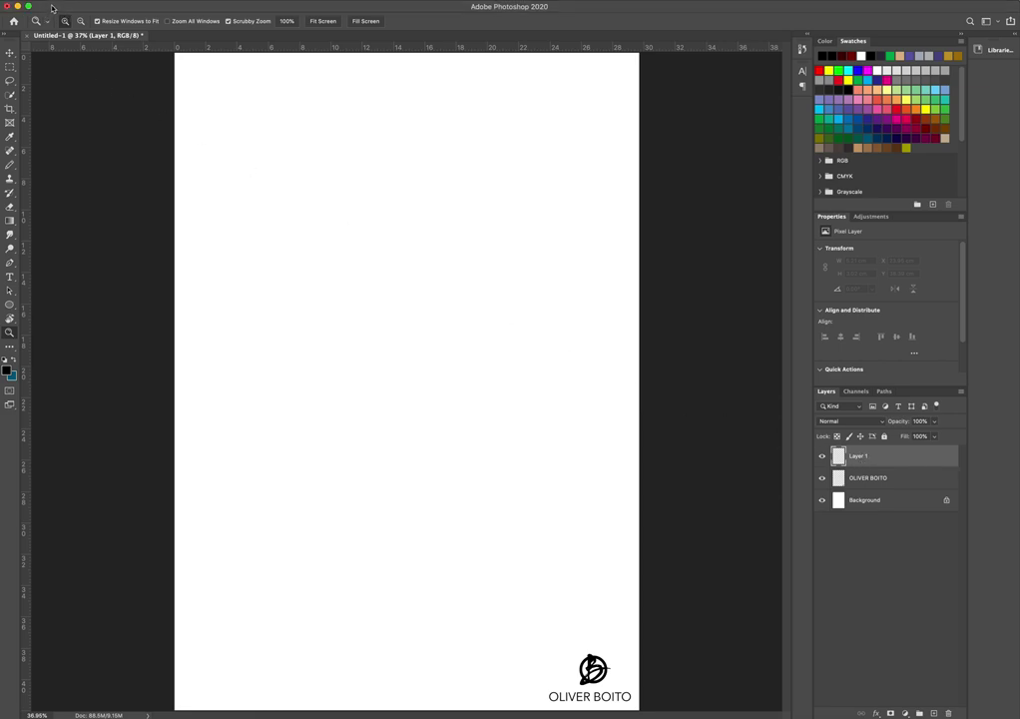
left_click(38, 2)
left_click(38, 2)
left_click(40, 4)
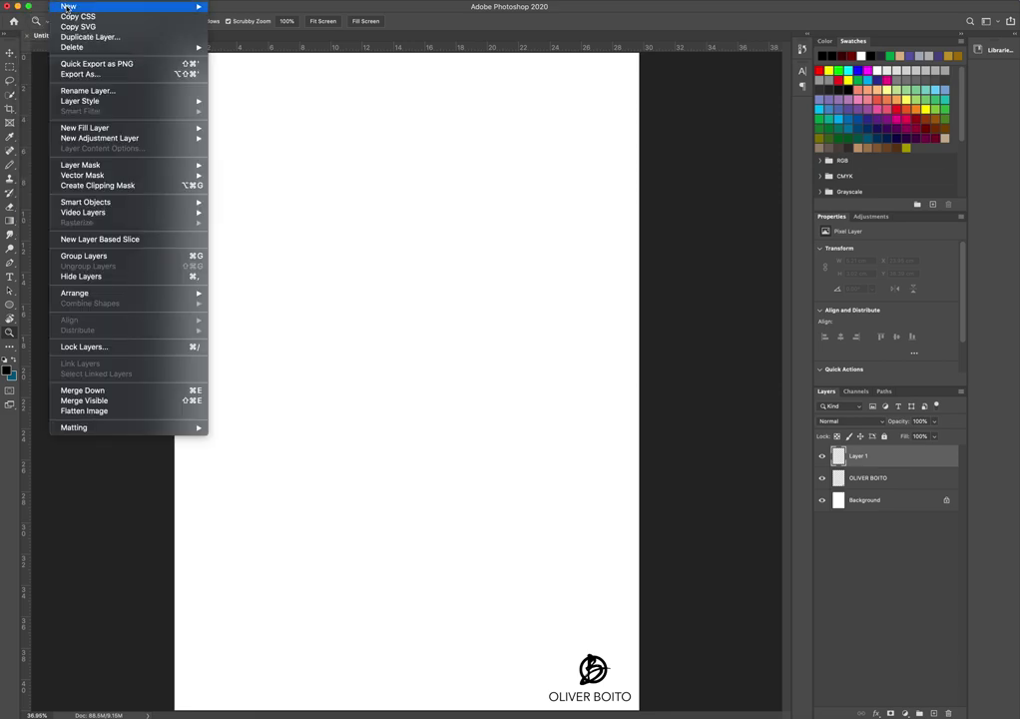
mouse_move(112, 10)
left_click(243, 13)
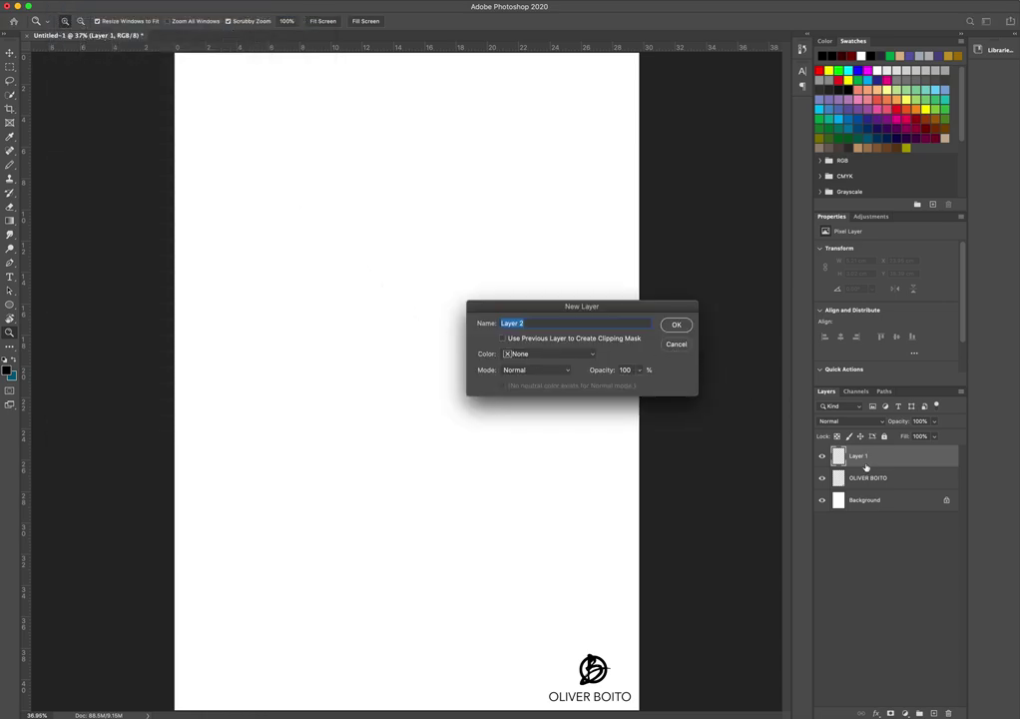
left_click(675, 344)
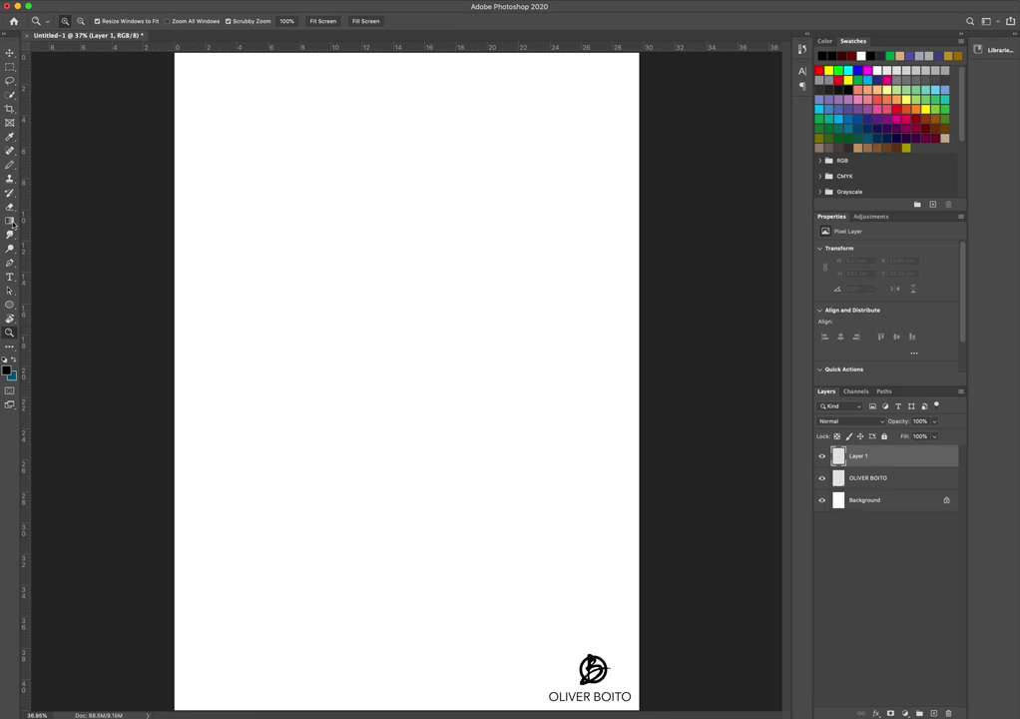
With the Pencil tool, sketch an egg-shaped head near the page's top centre and a ground line at about the 36 cm mark.
left_click(11, 164)
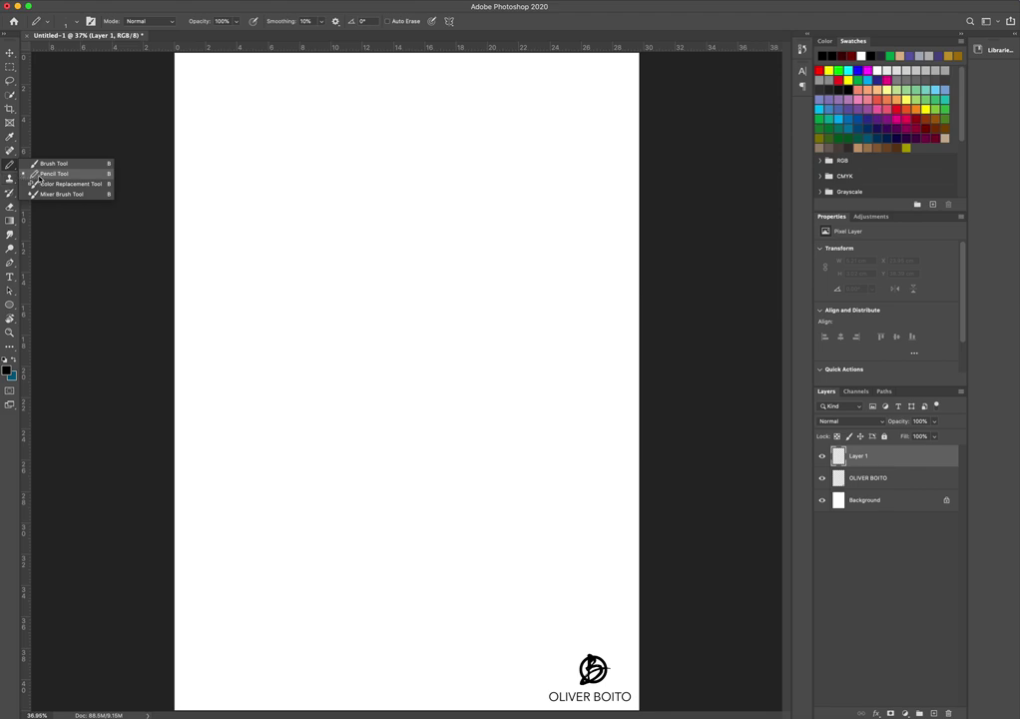
left_click(40, 175)
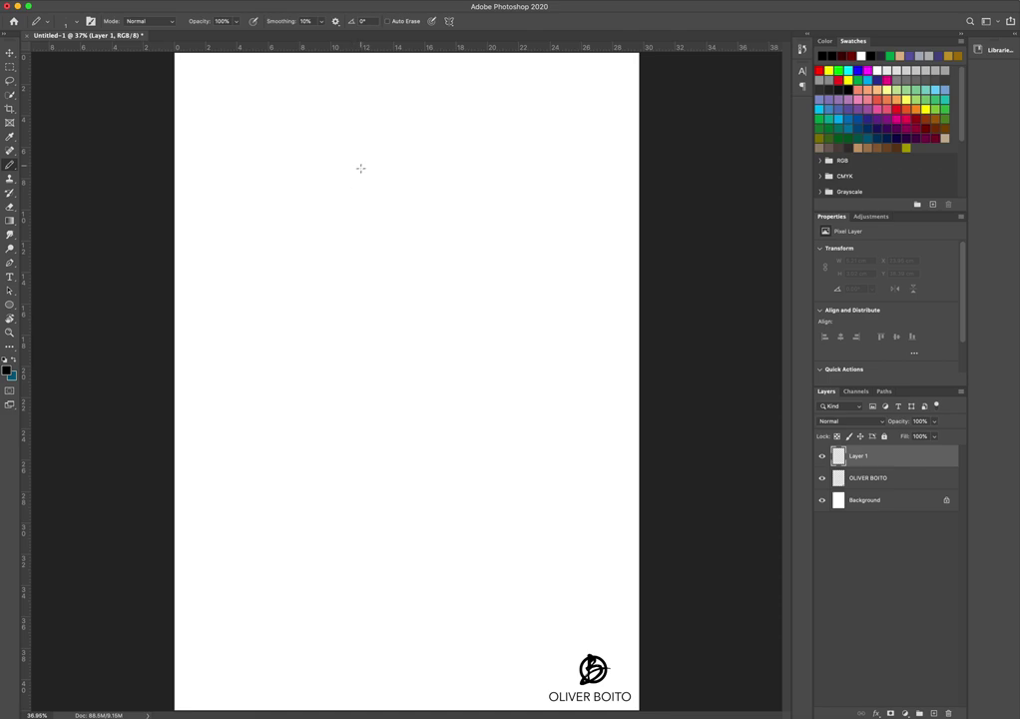
left_click_drag(372, 164, 377, 172)
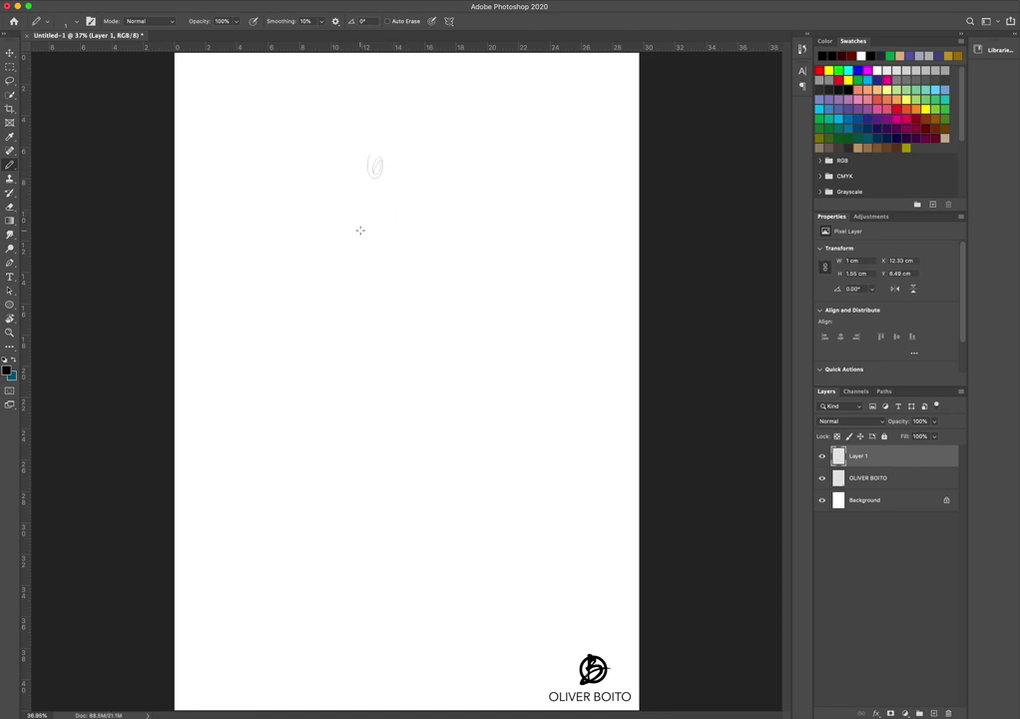
key("super+z")
mouse_move(396, 123)
left_mouse_down()
mouse_move(395, 177)
mouse_move(415, 164)
mouse_move(409, 172)
left_mouse_up()
mouse_move(398, 125)
left_mouse_down()
mouse_move(423, 145)
mouse_move(406, 126)
mouse_move(415, 147)
mouse_move(423, 133)
mouse_move(417, 185)
mouse_move(396, 125)
mouse_move(404, 180)
left_mouse_up()
mouse_move(412, 630)
left_mouse_down()
mouse_move(378, 630)
mouse_move(437, 623)
left_mouse_up()
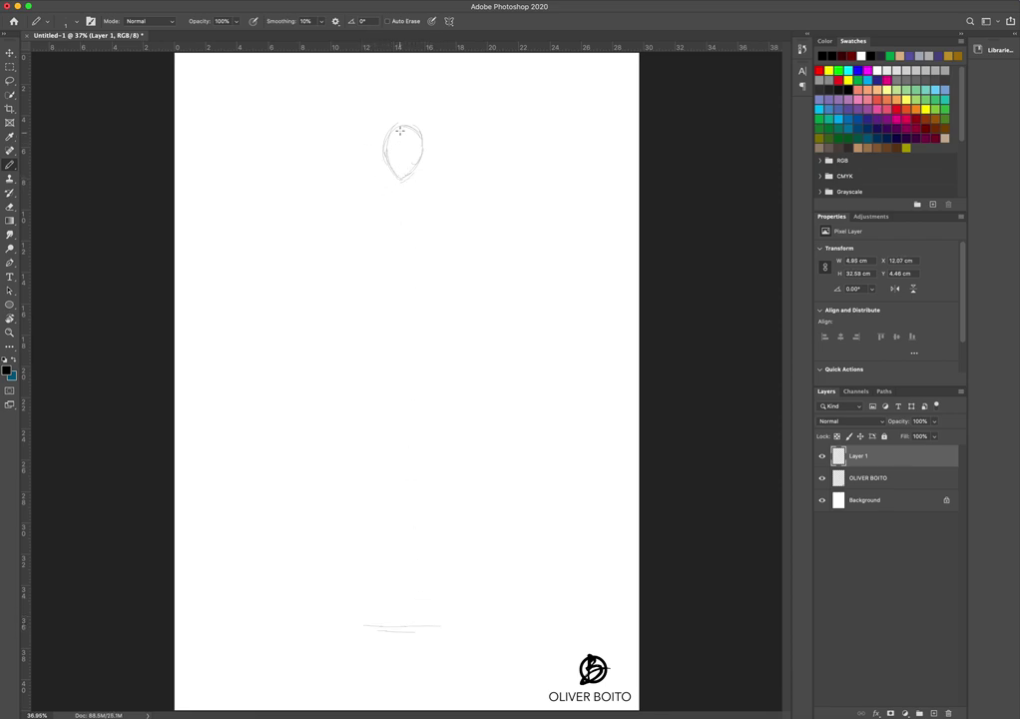
mouse_move(383, 148)
left_mouse_down()
mouse_move(402, 187)
mouse_move(419, 163)
mouse_move(403, 188)
mouse_move(421, 157)
mouse_move(408, 179)
mouse_move(417, 140)
mouse_move(414, 172)
left_mouse_up()
left_click_drag(394, 130, 420, 148)
Try a straight frontal stick figure below the head with shoulder line, spine, hip line, legs and arms.
mouse_move(350, 202)
left_mouse_down()
mouse_move(462, 201)
mouse_move(403, 212)
mouse_move(406, 306)
mouse_move(375, 318)
mouse_move(450, 320)
left_mouse_up()
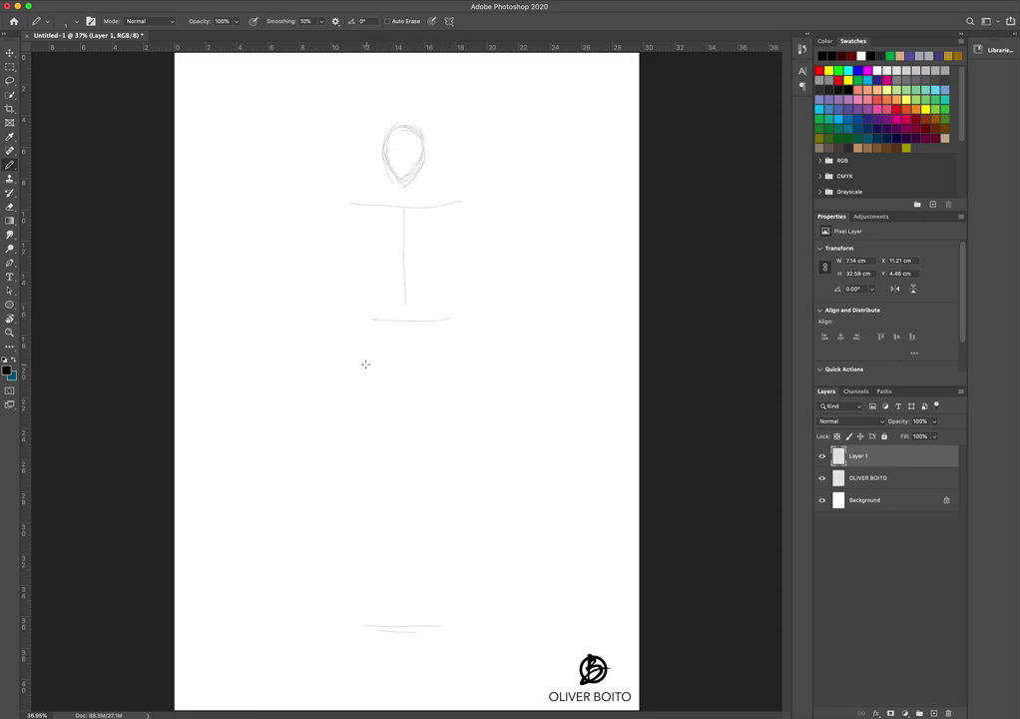
left_click_drag(377, 321, 330, 612)
left_click_drag(450, 322, 471, 614)
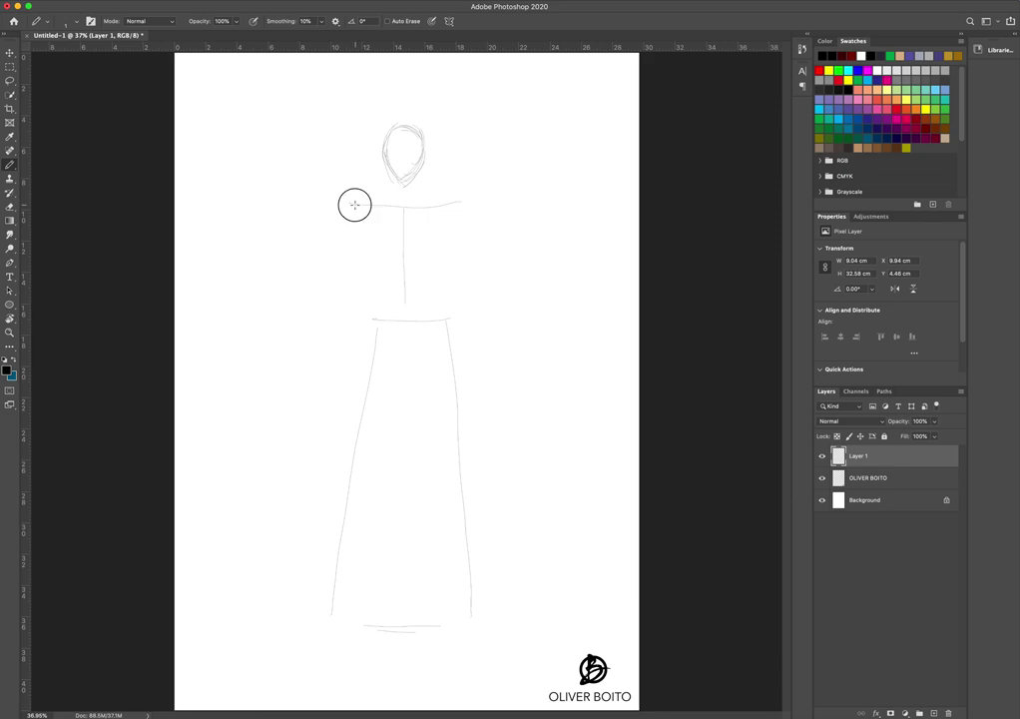
mouse_move(355, 205)
left_mouse_down()
mouse_move(314, 279)
mouse_move(321, 364)
left_mouse_up()
mouse_move(461, 203)
left_mouse_down()
mouse_move(483, 267)
mouse_move(489, 392)
left_mouse_up()
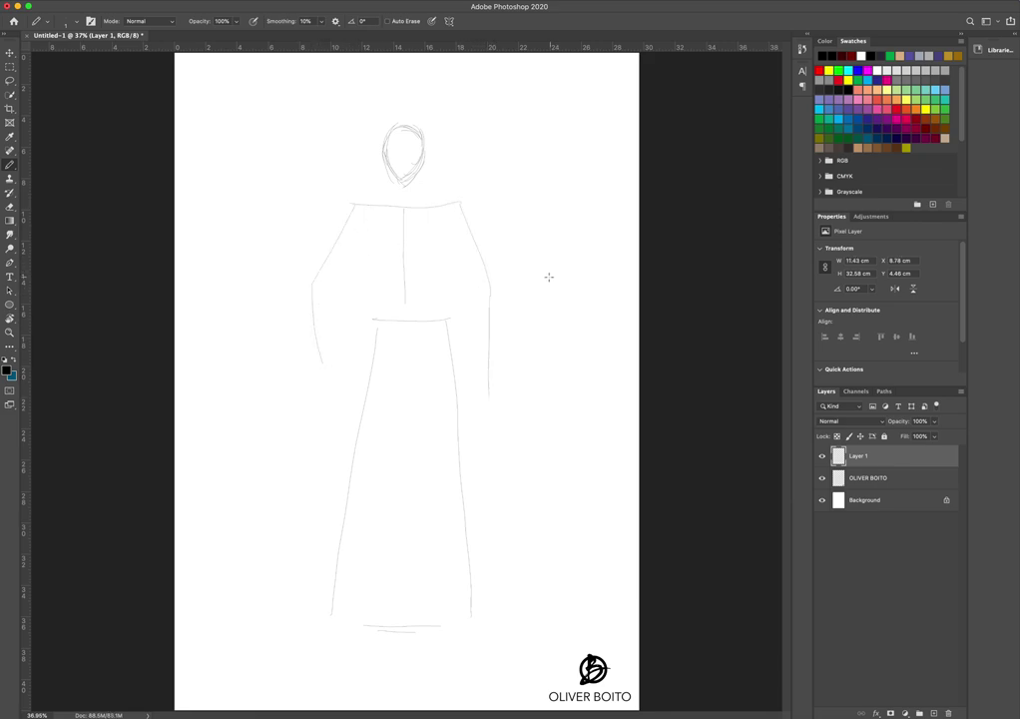
Undo all straight-pose body strokes back to the head and ground line.
key("super+z")
key("super+z")
key("super+z")
key("super+z")
key("super+z")
key("super+z")
key("super+z")
key("super+z")
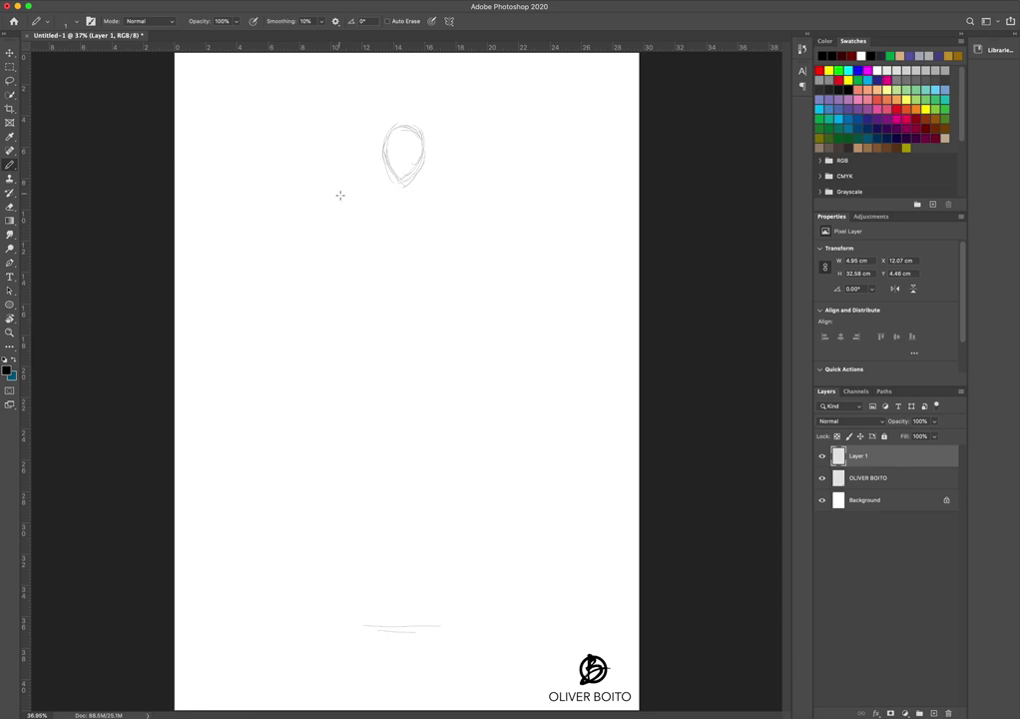
key("super+z")
Sketch a slanted shoulder line, higher on the right, and close it into an inverted triangle for the torso.
mouse_move(363, 208)
left_mouse_down()
mouse_move(423, 199)
mouse_move(369, 206)
mouse_move(451, 196)
mouse_move(358, 210)
left_mouse_up()
left_click_drag(361, 207, 399, 266)
mouse_move(449, 201)
left_mouse_down()
mouse_move(403, 274)
mouse_move(437, 224)
mouse_move(401, 253)
mouse_move(364, 209)
mouse_move(417, 283)
mouse_move(384, 235)
mouse_move(404, 277)
left_mouse_up()
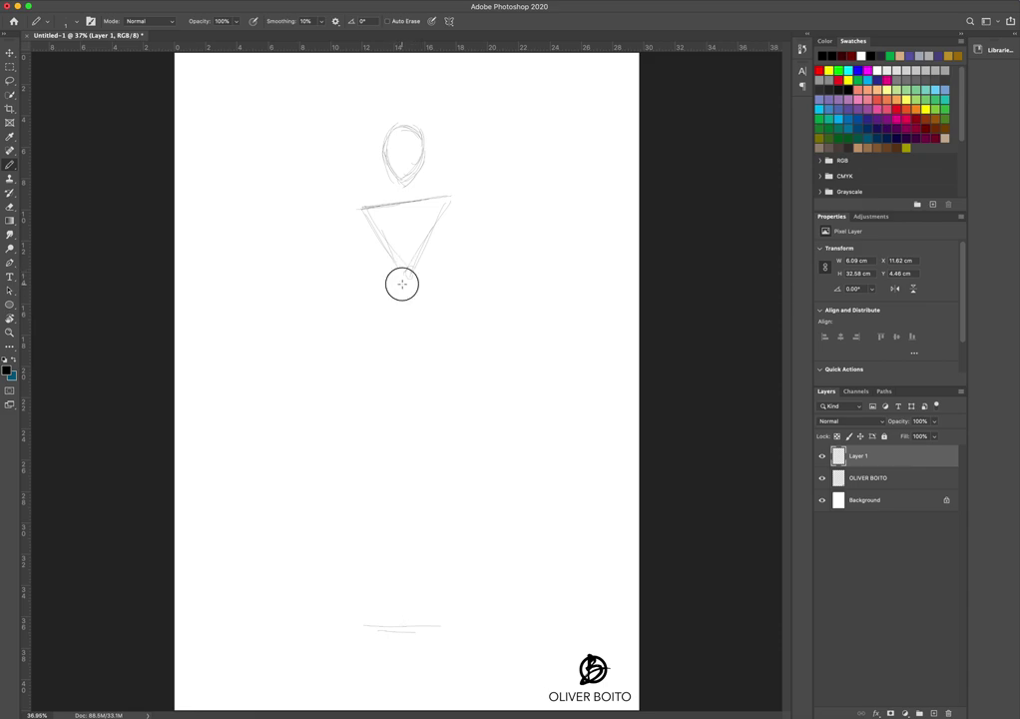
Try two versions of the pelvis triangle below the torso and undo both.
mouse_move(403, 280)
left_mouse_down()
mouse_move(383, 305)
mouse_move(392, 298)
mouse_move(405, 308)
mouse_move(406, 288)
mouse_move(431, 325)
mouse_move(419, 304)
mouse_move(421, 318)
mouse_move(392, 307)
mouse_move(394, 296)
mouse_move(365, 317)
mouse_move(432, 326)
left_mouse_up()
key("super+z")
key("super+z")
key("super+z")
mouse_move(407, 291)
left_mouse_down()
mouse_move(383, 329)
mouse_move(415, 289)
mouse_move(453, 309)
mouse_move(394, 341)
left_mouse_up()
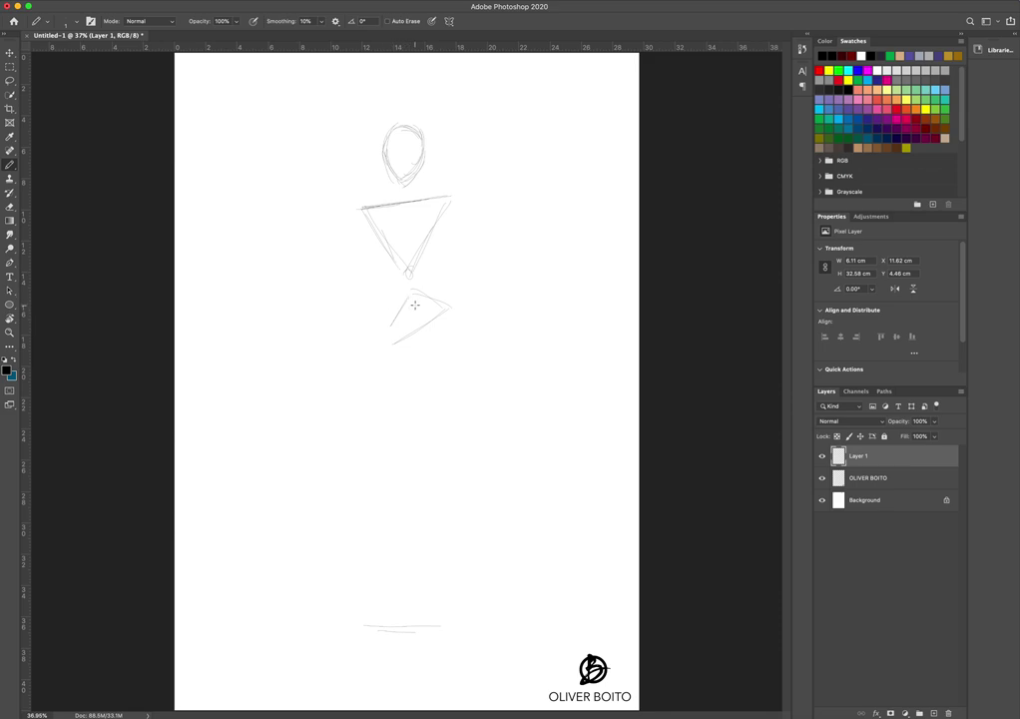
key("super+z")
key("super+z")
key("super+z")
Sketch a pelvis triangle tilted opposite to the shoulders, and mark the hip and shoulder joints with circles.
mouse_move(403, 286)
left_mouse_down()
mouse_move(369, 311)
mouse_move(410, 290)
mouse_move(426, 330)
mouse_move(406, 287)
mouse_move(426, 321)
left_mouse_up()
mouse_move(408, 290)
left_mouse_down()
mouse_move(428, 321)
mouse_move(367, 311)
mouse_move(431, 339)
left_mouse_up()
left_click_drag(368, 312, 367, 309)
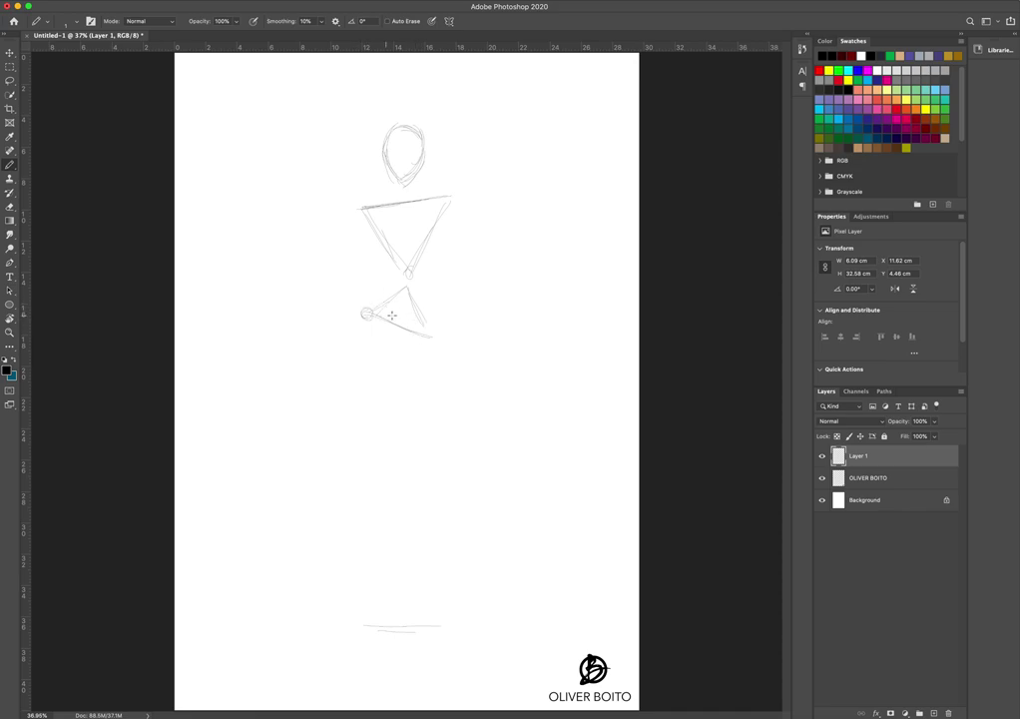
left_click_drag(431, 335, 429, 330)
left_click_drag(355, 208, 357, 212)
left_click_drag(453, 211, 454, 206)
Sketch the supporting leg from the left hip joint through the knee to a triangular foot on the ground line.
left_click_drag(366, 317, 404, 541)
left_click_drag(391, 448, 409, 563)
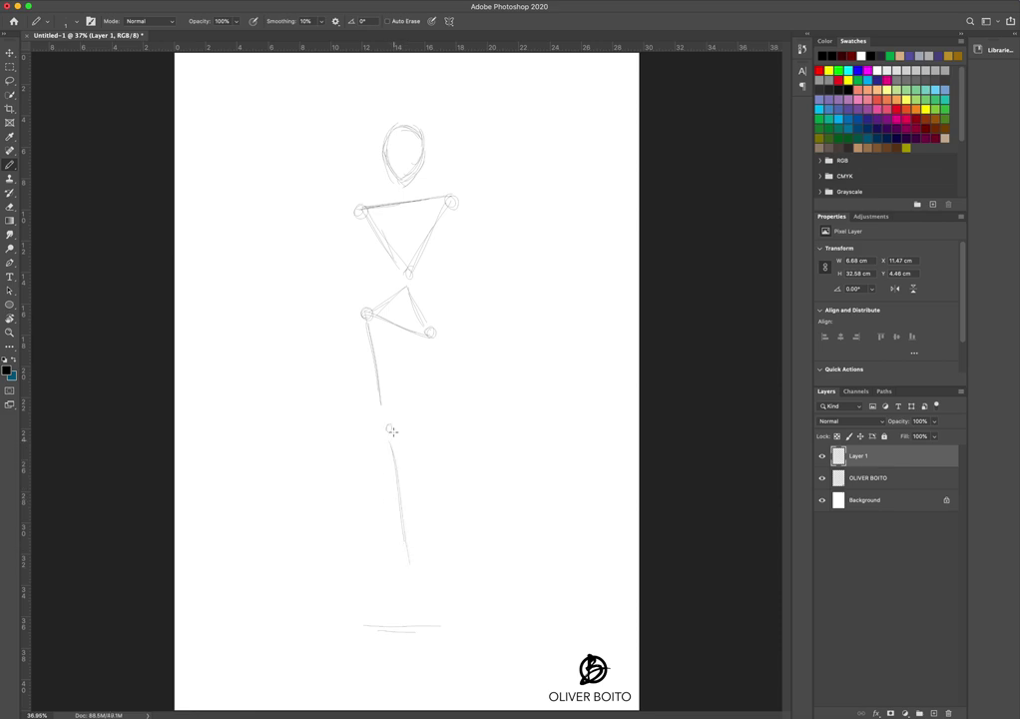
left_click_drag(382, 389, 390, 429)
mouse_move(407, 549)
left_mouse_down()
mouse_move(415, 581)
mouse_move(406, 622)
left_mouse_up()
left_click_drag(419, 574, 433, 626)
Sketch the second leg from the right hip joint, with a circled knee and a curved lower leg.
left_click_drag(431, 337, 421, 420)
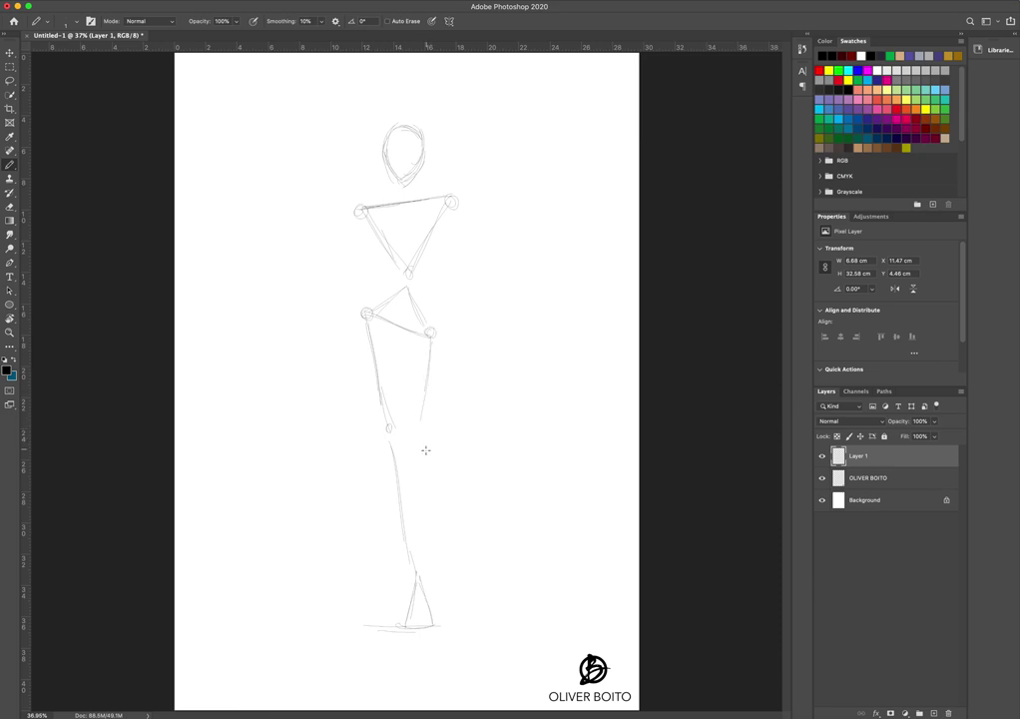
left_click_drag(429, 363, 420, 420)
left_click_drag(420, 429, 425, 435)
mouse_move(419, 437)
left_mouse_down()
mouse_move(435, 484)
mouse_move(420, 439)
mouse_move(428, 549)
left_mouse_up()
Add the curved bust line across the torso triangle and rounded contour lines over the pelvis.
mouse_move(392, 244)
left_mouse_down()
mouse_move(424, 245)
mouse_move(380, 244)
mouse_move(365, 215)
mouse_move(382, 244)
mouse_move(421, 241)
left_mouse_up()
left_click(371, 306)
left_click(369, 308)
mouse_move(369, 307)
left_mouse_down()
mouse_move(380, 290)
mouse_move(420, 305)
left_mouse_up()
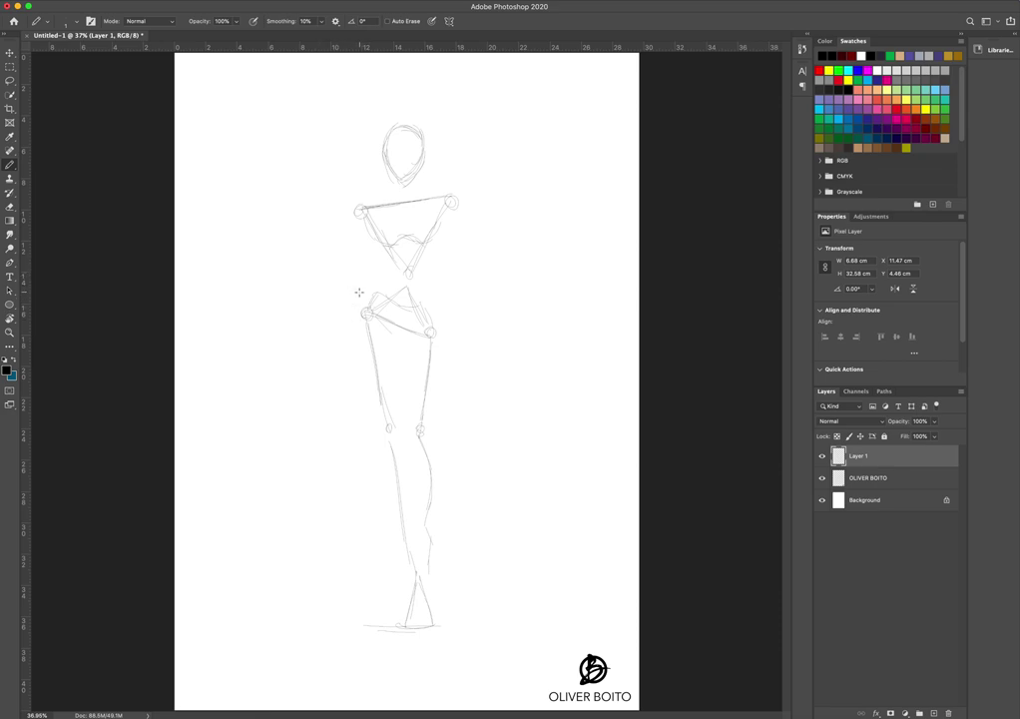
Sketch both arms hanging from the shoulder joints, with elbow marks and forearms angled outward to the wrists.
left_click_drag(357, 212, 355, 289)
left_click_drag(455, 210, 460, 277)
left_click_drag(458, 285, 476, 365)
left_click_drag(353, 290, 333, 366)
left_click_drag(353, 292, 329, 365)
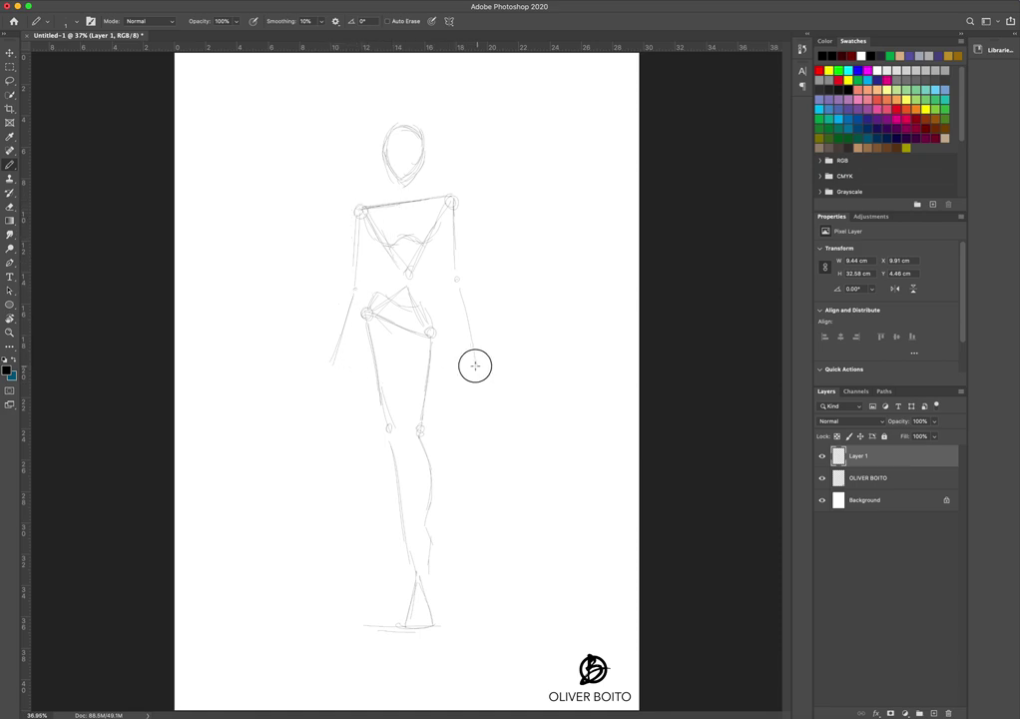
left_click_drag(457, 285, 476, 367)
Sketch the wrists and hands at the ends of both hanging arms, and re-mark the supporting leg's knee joint.
left_click_drag(330, 363, 334, 361)
left_click_drag(331, 366, 323, 419)
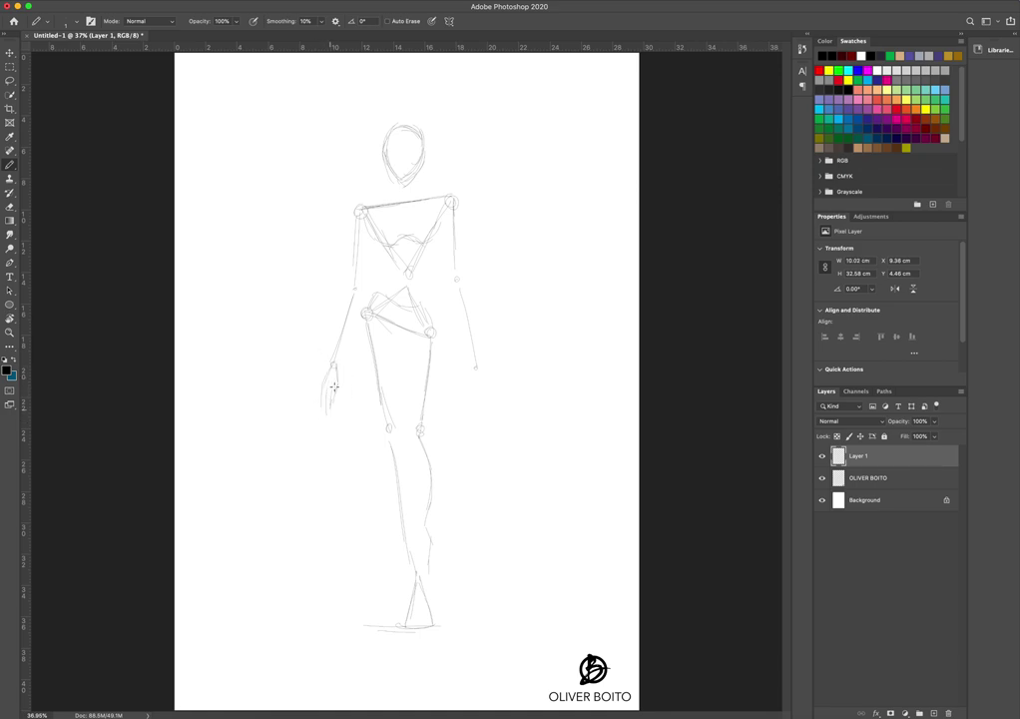
left_click_drag(476, 367, 482, 409)
left_click_drag(387, 428, 388, 426)
left_click_drag(439, 668, 401, 666)
left_click_drag(374, 353, 389, 454)
key("super+z")
Outline the neck and sloping shoulders, and contour the bust, ribcage and waist down to the hips.
left_click_drag(412, 186, 436, 196)
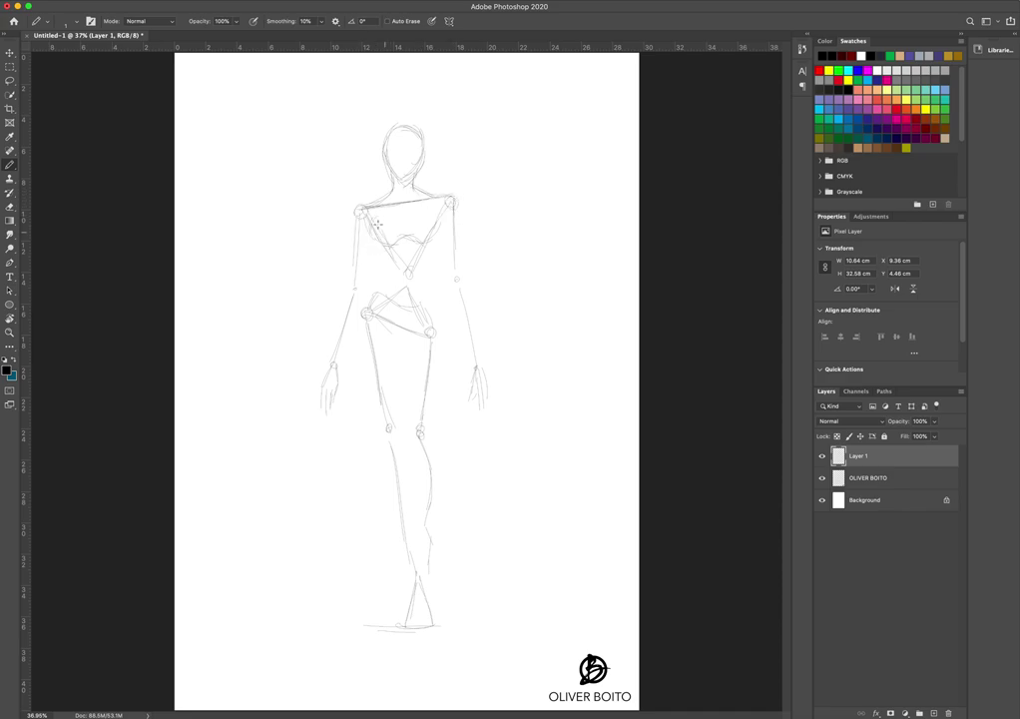
mouse_move(402, 233)
left_mouse_down()
mouse_move(428, 238)
mouse_move(439, 211)
mouse_move(435, 239)
left_mouse_up()
mouse_move(417, 249)
left_mouse_down()
mouse_move(432, 249)
mouse_move(434, 221)
left_mouse_up()
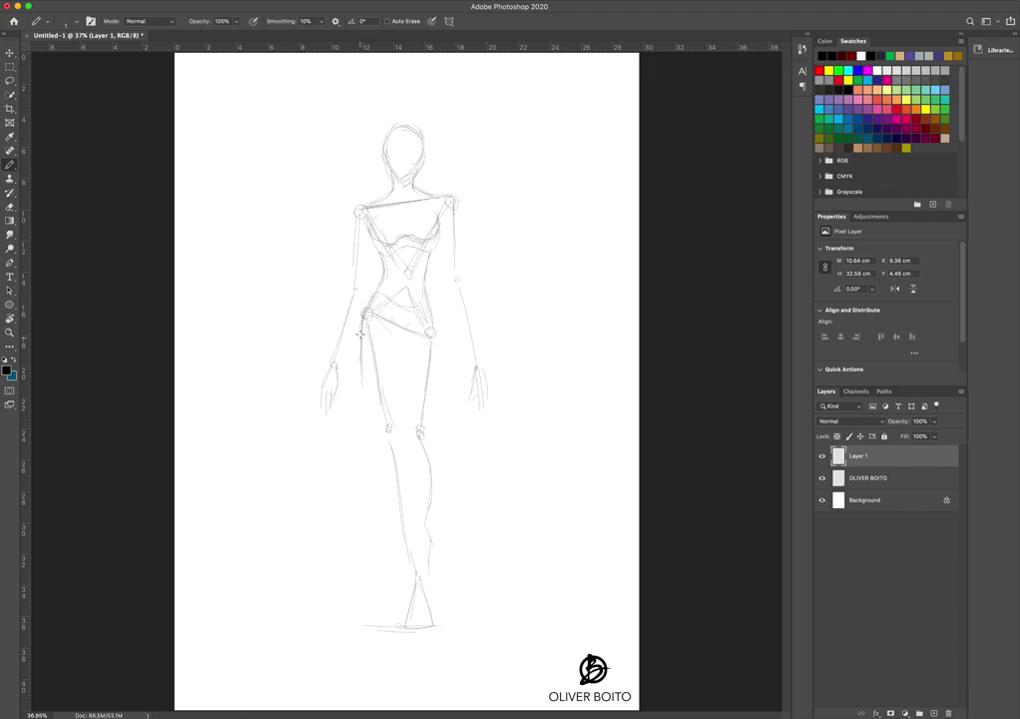
Contour the outer and inner thigh of the supporting leg from the hip down to the knee.
left_click_drag(361, 323, 370, 431)
left_click_drag(364, 364, 381, 419)
mouse_move(359, 350)
left_mouse_down()
mouse_move(385, 427)
mouse_move(366, 387)
mouse_move(380, 419)
left_mouse_up()
left_click_drag(397, 339, 399, 376)
left_click_drag(397, 330, 399, 409)
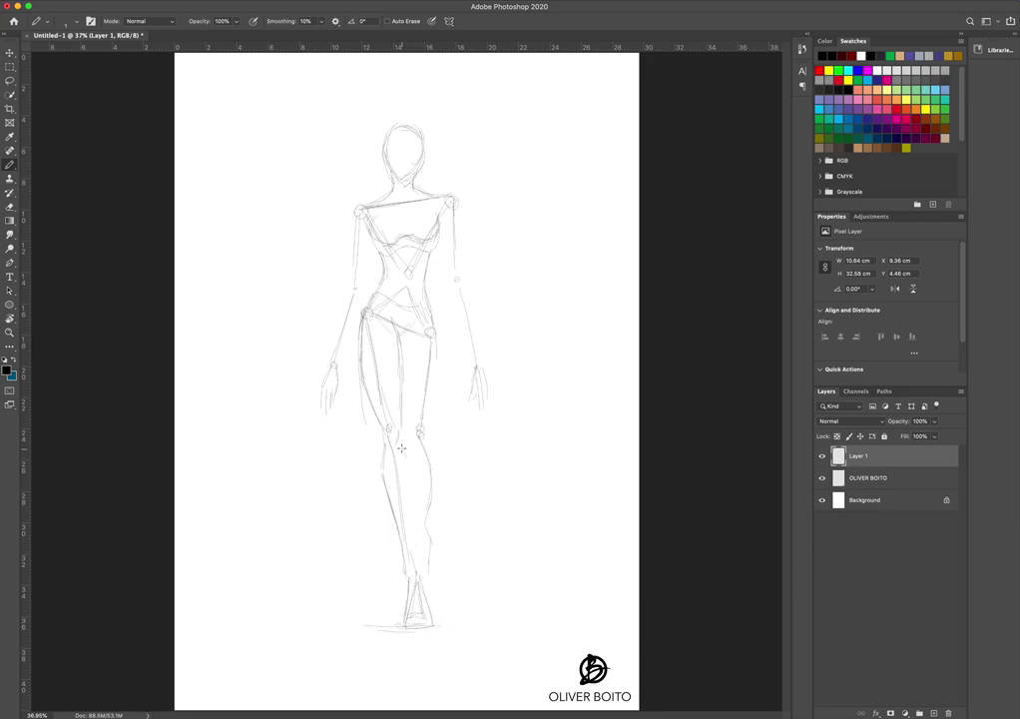
Contour both sides of the supporting leg's calf from the knee down to the ankle.
left_click_drag(411, 494, 413, 549)
left_click_drag(408, 465, 413, 549)
left_click_drag(408, 465, 414, 549)
left_click_drag(408, 465, 415, 556)
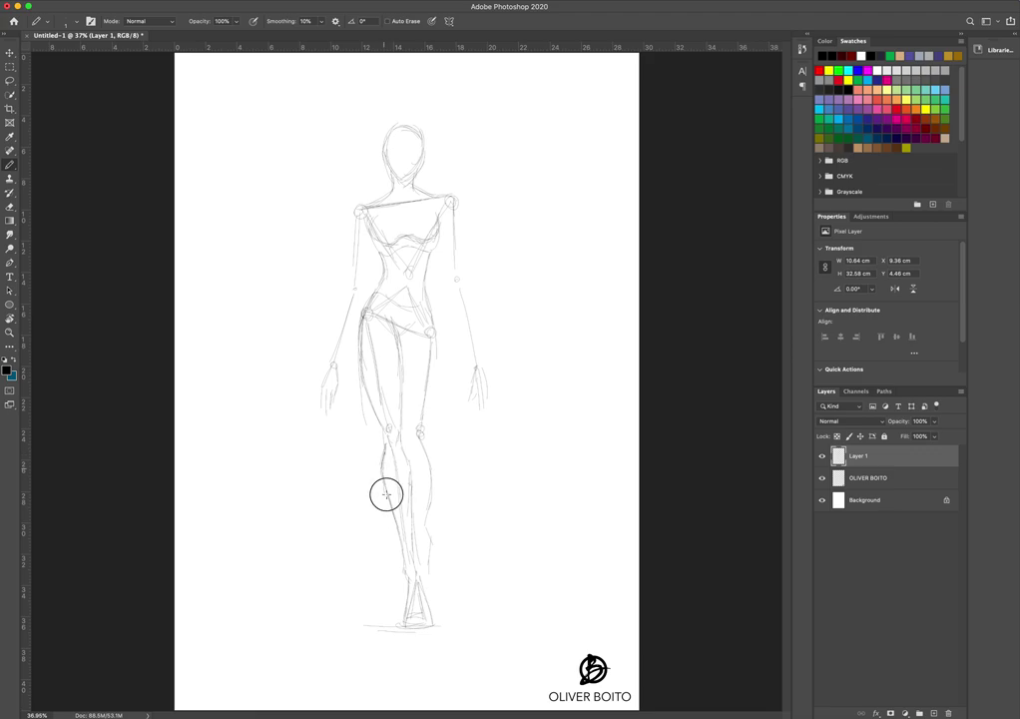
left_click_drag(386, 495, 393, 517)
left_click_drag(383, 477, 402, 553)
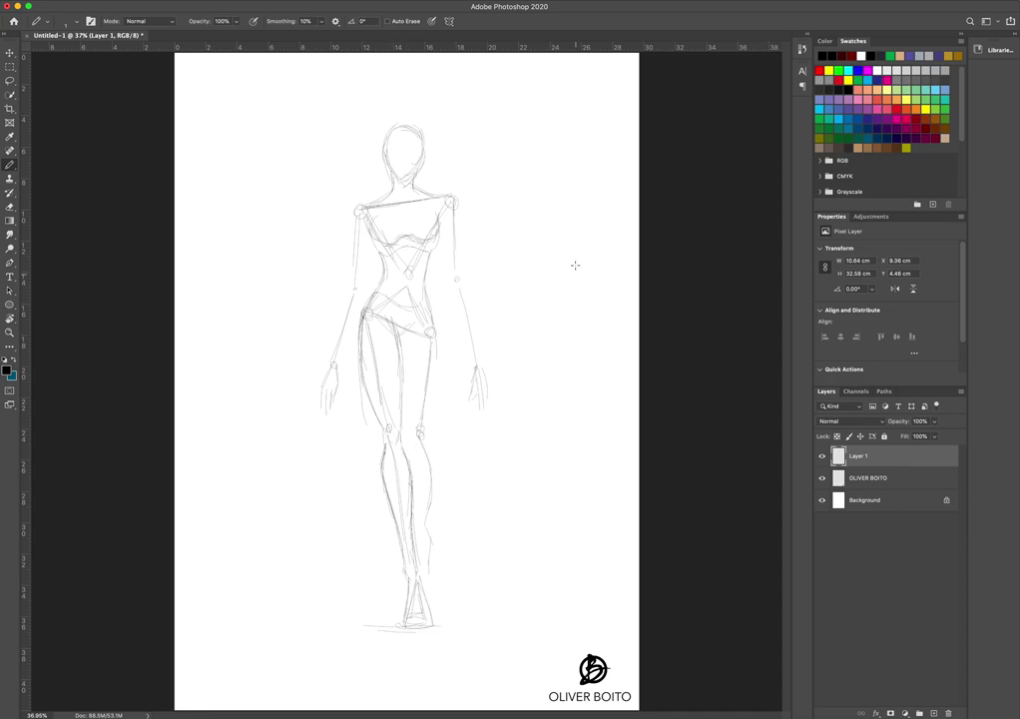
Try a separate lower-leg shape study with knee, calf and foot in the empty area beside the figure, and undo it.
mouse_move(565, 166)
left_mouse_down()
mouse_move(574, 299)
mouse_move(583, 209)
mouse_move(574, 164)
left_mouse_up()
key("super+z")
mouse_move(565, 177)
left_mouse_down()
mouse_move(569, 256)
mouse_move(588, 288)
mouse_move(603, 200)
mouse_move(579, 172)
left_mouse_up()
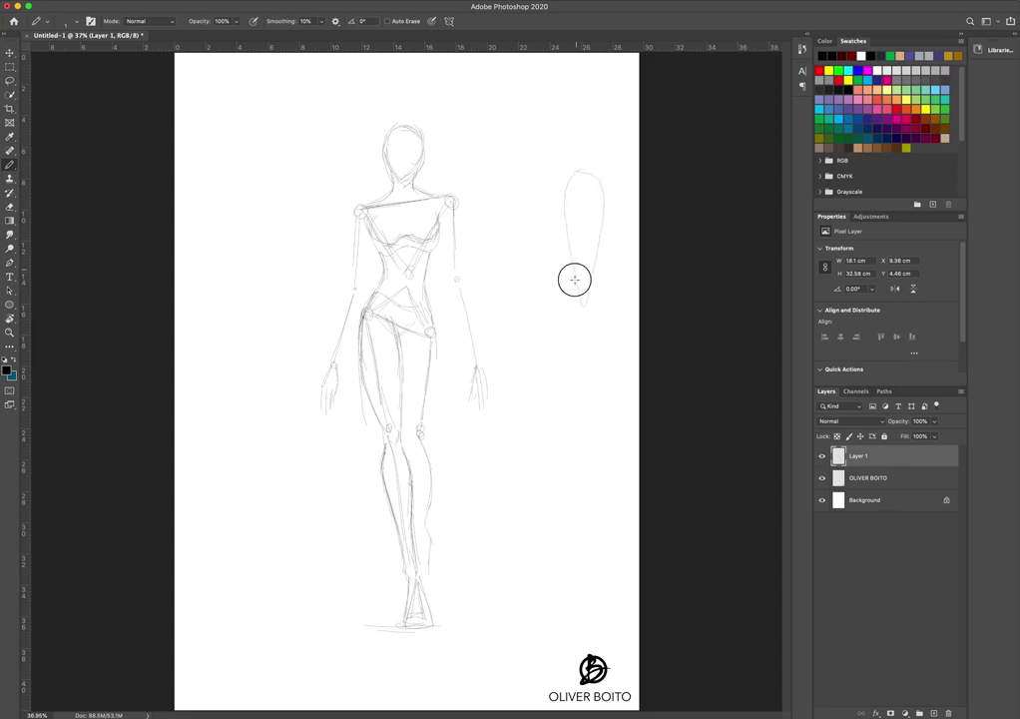
mouse_move(574, 277)
left_mouse_down()
mouse_move(567, 348)
mouse_move(588, 265)
left_mouse_up()
mouse_move(574, 162)
left_mouse_down()
mouse_move(592, 156)
mouse_move(578, 151)
mouse_move(553, 81)
left_mouse_up()
left_click_drag(587, 141, 606, 88)
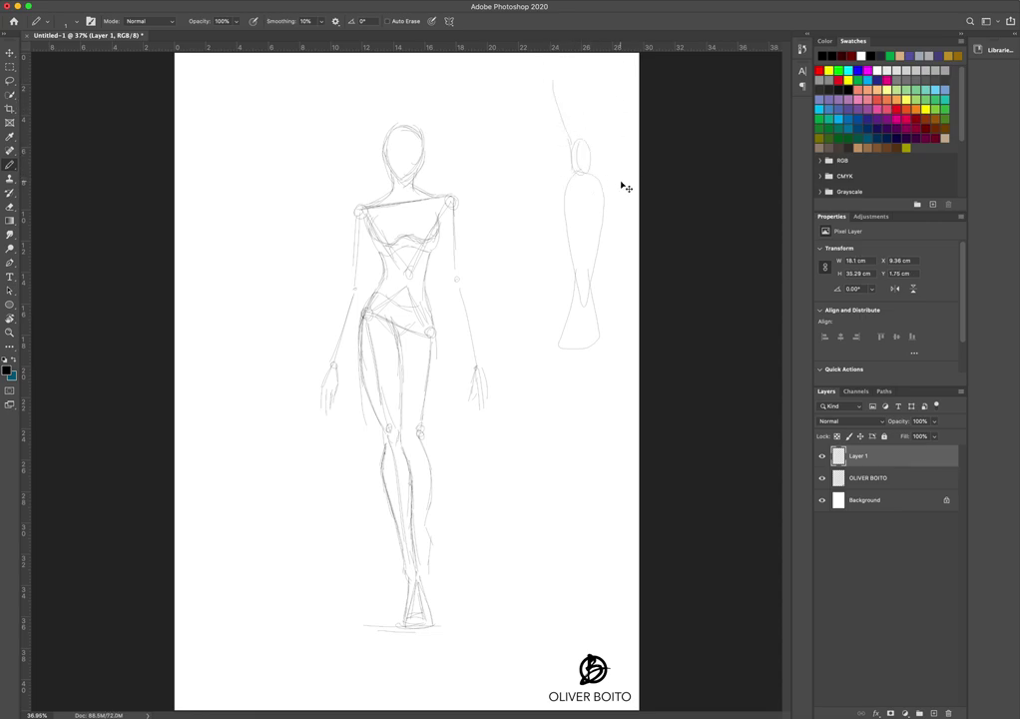
key("super+z")
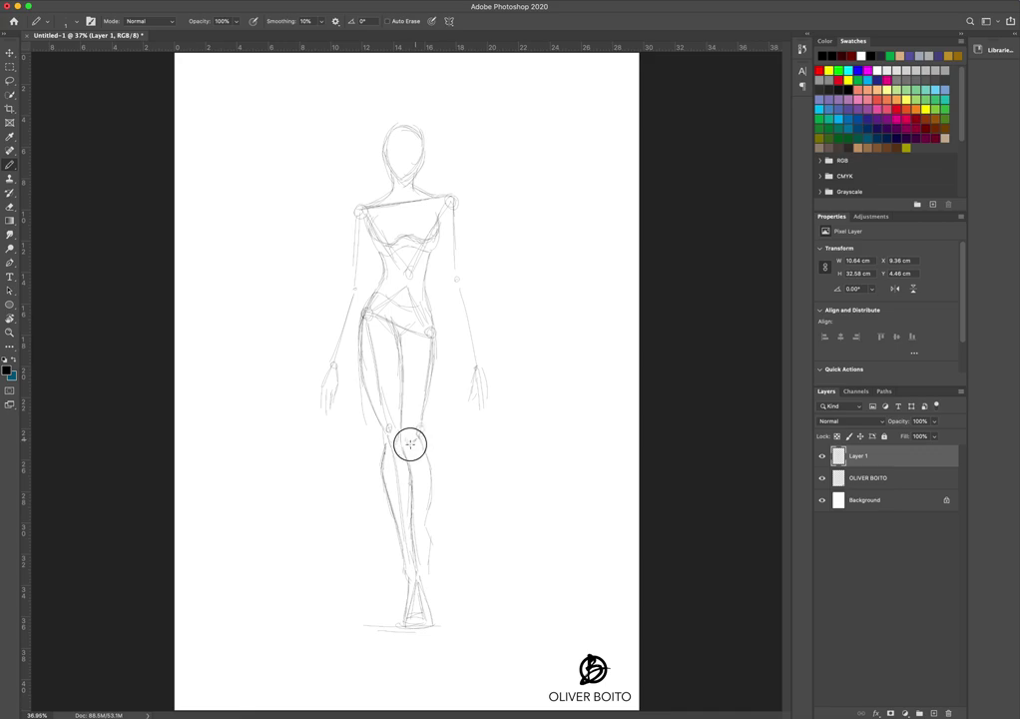
Contour the rear leg's thigh, knee and calf, and add wrist and hand shapes to both hanging arms.
left_click_drag(404, 437, 418, 427)
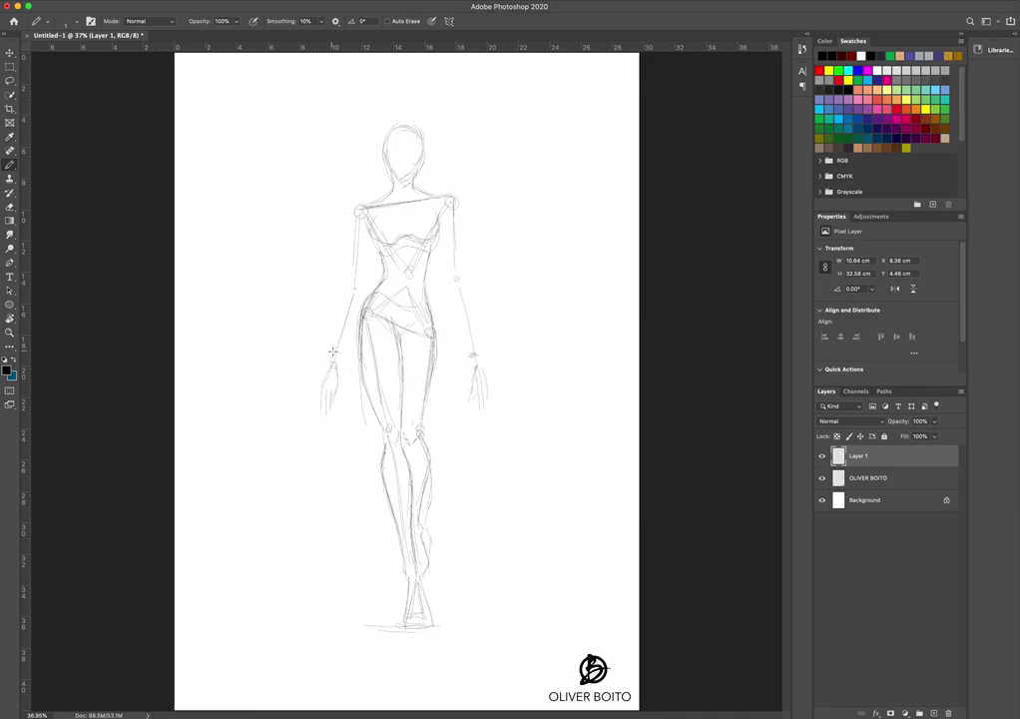
mouse_move(473, 360)
left_mouse_down()
mouse_move(485, 378)
mouse_move(476, 360)
left_mouse_up()
mouse_move(324, 367)
left_mouse_down()
mouse_move(325, 357)
mouse_move(342, 364)
left_mouse_up()
Enlarge the Eraser to 94 px and erase both hanging arms and hands.
left_click_drag(12, 205, 57, 206)
right_click(286, 396)
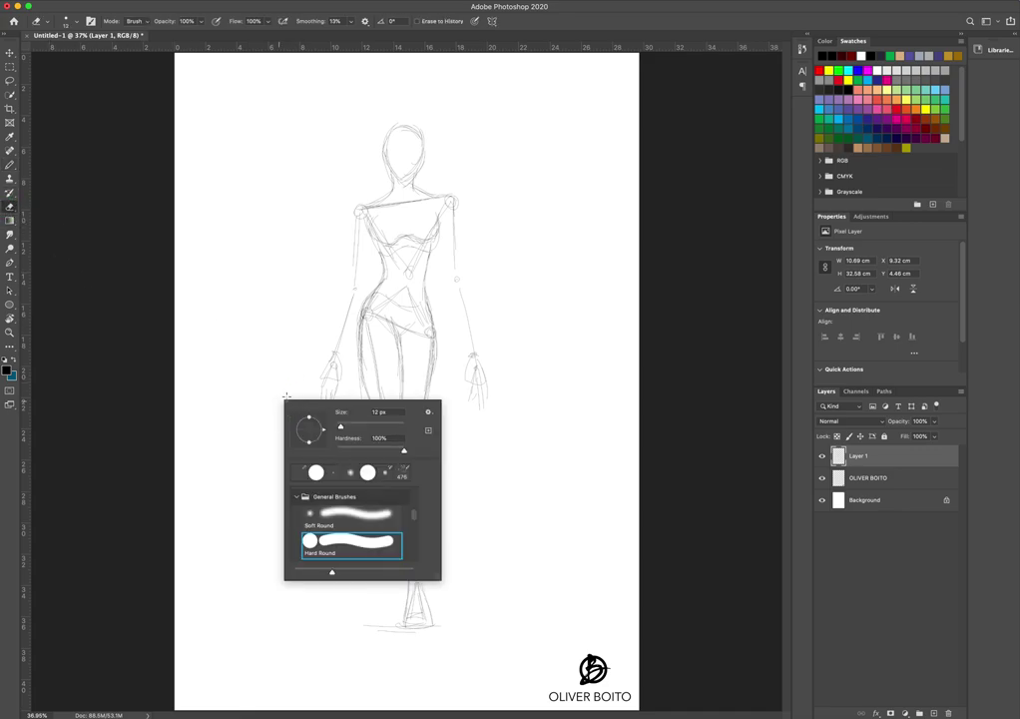
mouse_move(363, 429)
left_mouse_down()
mouse_move(333, 406)
mouse_move(326, 384)
mouse_move(340, 377)
mouse_move(359, 249)
mouse_move(345, 245)
mouse_move(340, 261)
mouse_move(355, 218)
mouse_move(375, 251)
left_mouse_up()
left_click(267, 377)
mouse_move(455, 208)
left_mouse_down()
mouse_move(465, 275)
mouse_move(458, 202)
mouse_move(474, 381)
mouse_move(462, 351)
mouse_move(482, 358)
mouse_move(482, 412)
mouse_move(483, 352)
left_mouse_up()
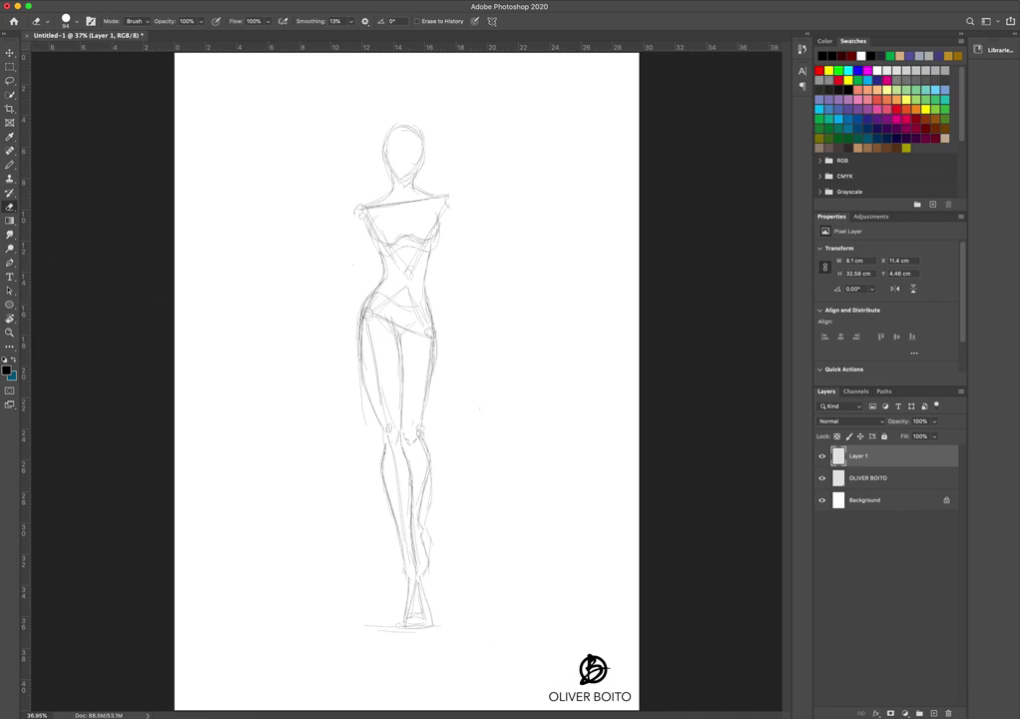
With the Pencil tool, sketch the right-hand upper arm and plot dots along an arc for the left-hand elbow's possible positions.
left_click(9, 167)
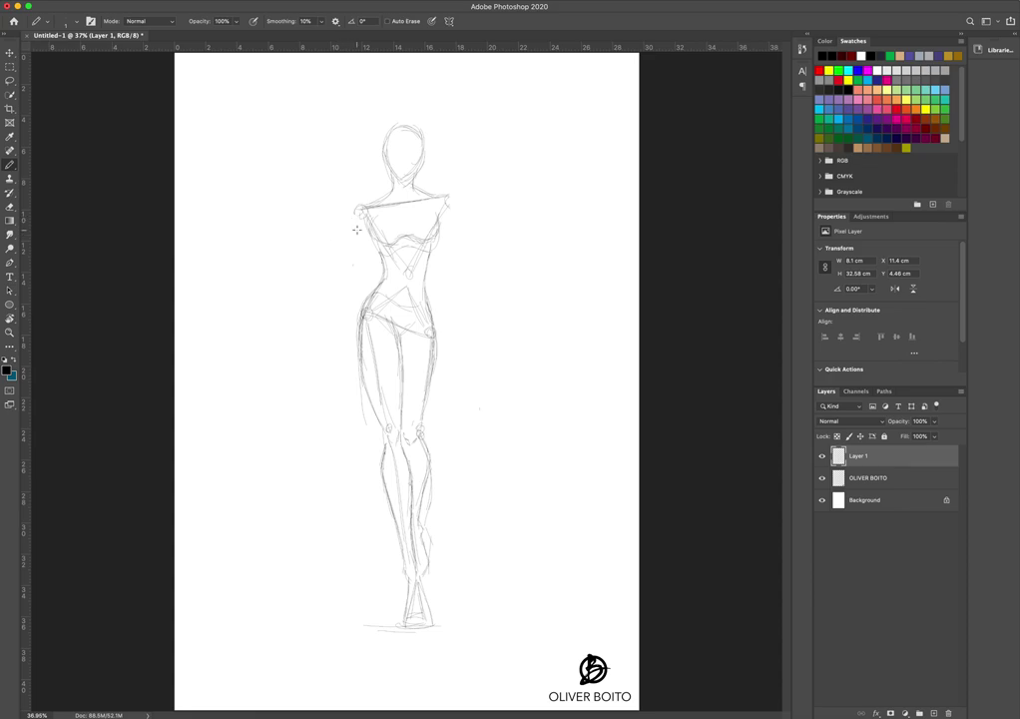
left_click_drag(453, 204, 462, 254)
left_click(350, 297)
left_click_drag(352, 284, 355, 286)
left_click(340, 278)
left_click(325, 269)
left_click(313, 258)
left_click(310, 252)
Sketch the left-hand upper arm out from the shoulder to a raised elbow, and erase the guide dots below it.
left_click_drag(346, 217, 310, 242)
left_click_drag(309, 244, 306, 250)
left_click(10, 207)
mouse_move(351, 291)
left_mouse_down()
mouse_move(341, 271)
mouse_move(311, 262)
left_mouse_up()
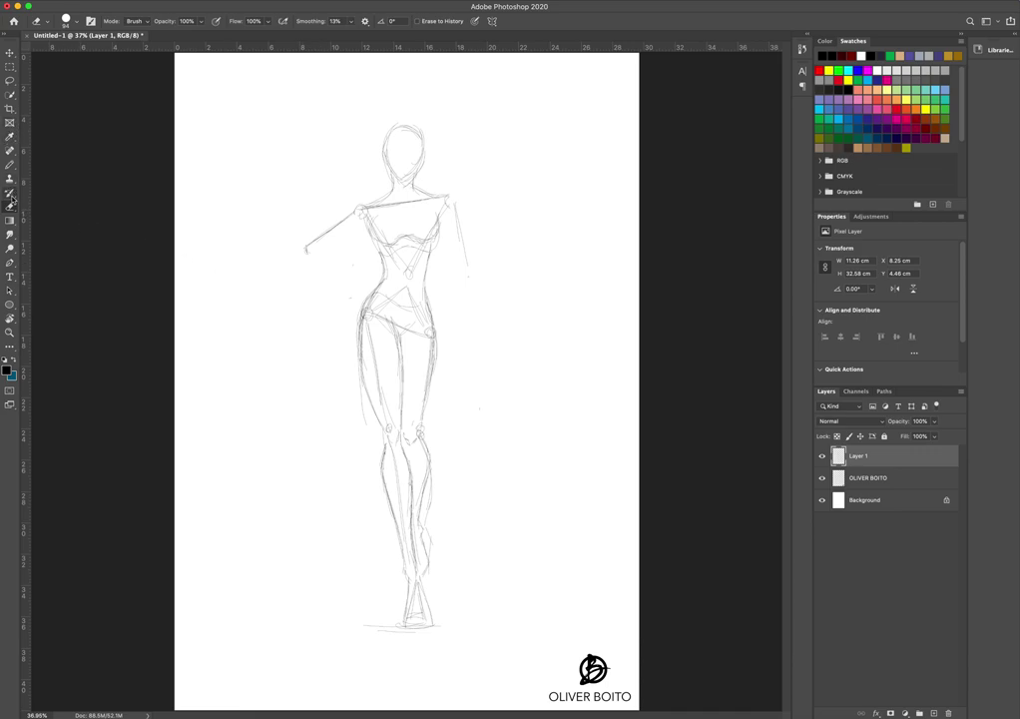
With the Pencil tool, sketch the left-hand forearm bending from the raised elbow back to the hip, and contour the arm.
left_click(9, 165)
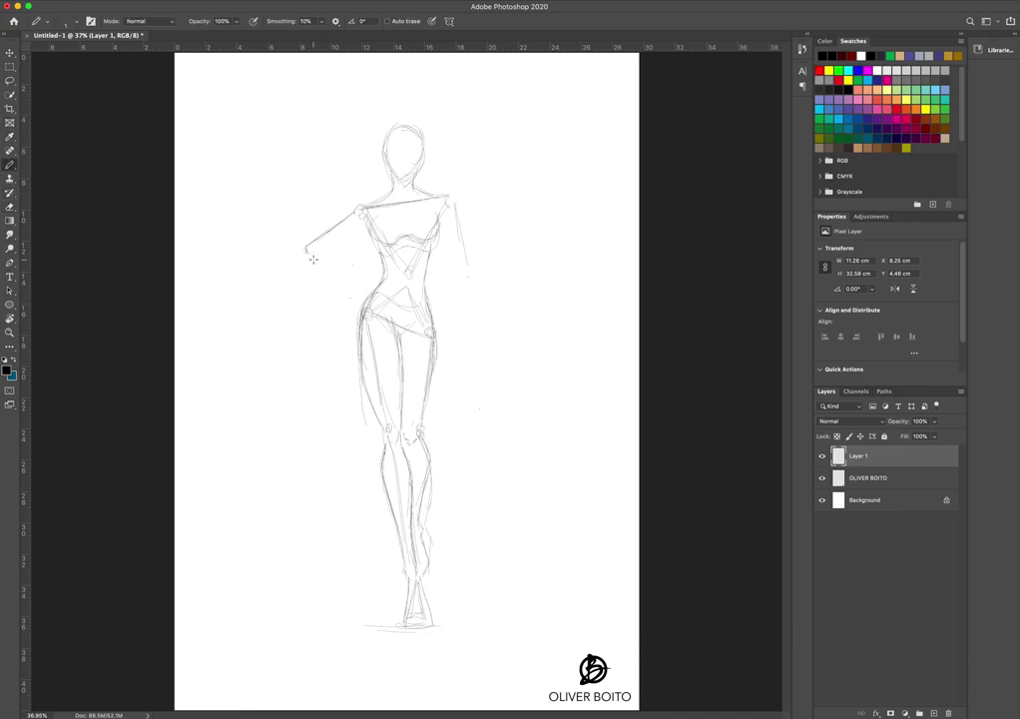
left_click_drag(307, 251, 343, 268)
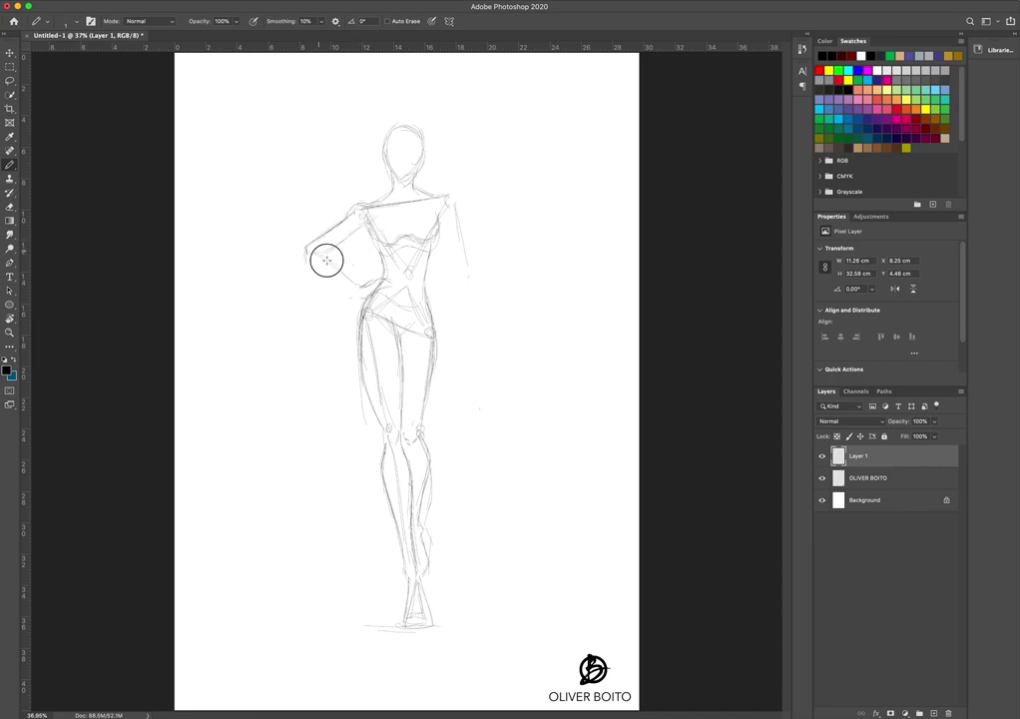
left_click_drag(339, 281, 306, 251)
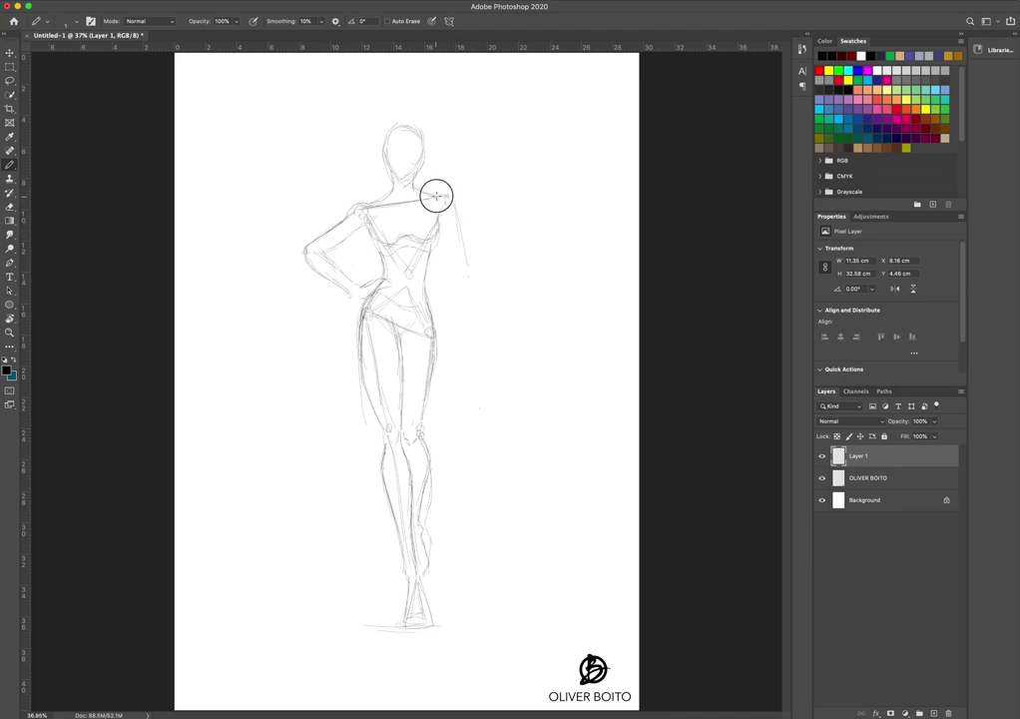
Sketch the right-hand arm hanging from the shoulder down to the fingers, and reinforce the right-hand hip and outer thigh contour.
left_click_drag(442, 198, 452, 227)
mouse_move(453, 214)
left_mouse_down()
mouse_move(450, 287)
mouse_move(469, 277)
mouse_move(456, 274)
mouse_move(476, 327)
left_mouse_up()
left_click_drag(440, 238, 473, 387)
mouse_move(476, 377)
left_mouse_down()
mouse_move(485, 355)
mouse_move(476, 335)
left_mouse_up()
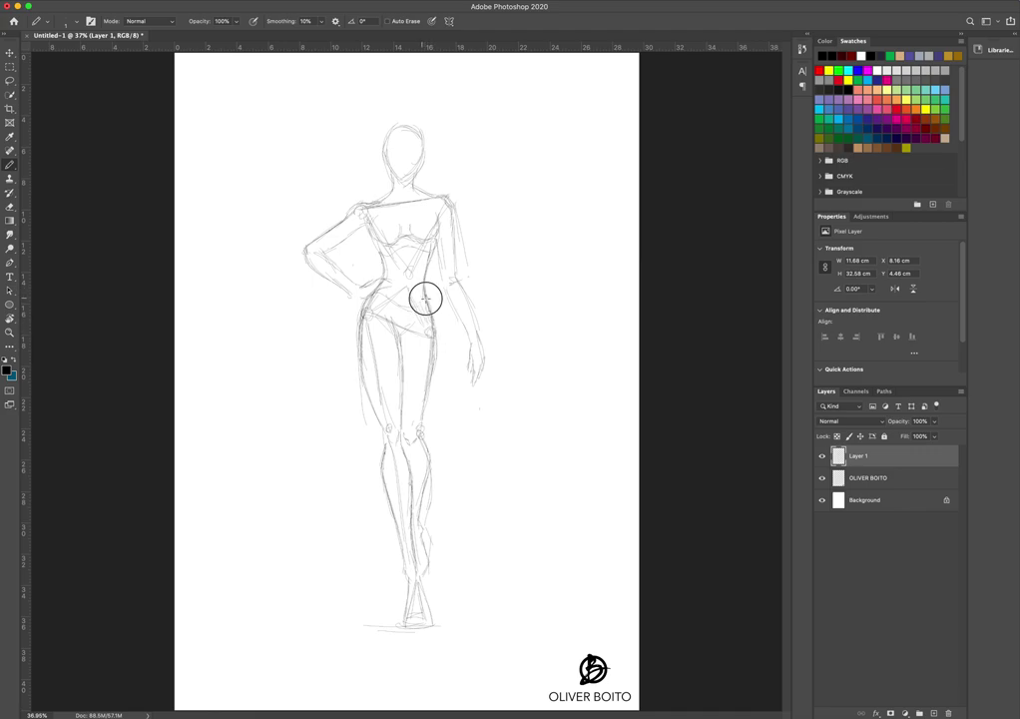
left_click_drag(427, 302, 435, 361)
left_click_drag(433, 326, 427, 394)
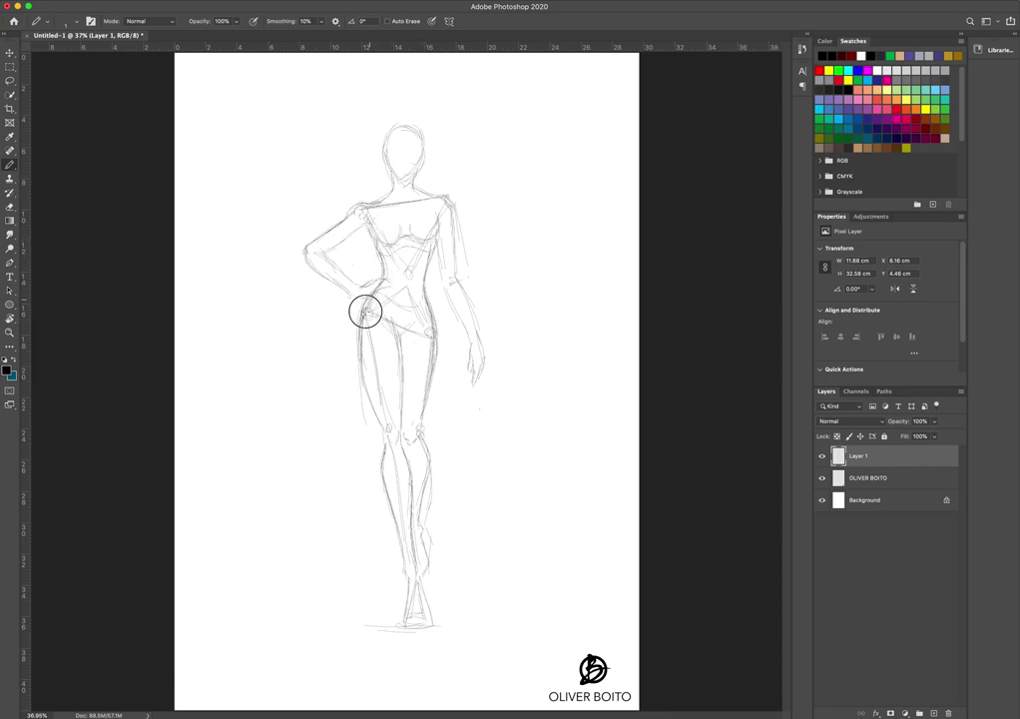
Enlarge the Eraser to 169 px and erase the construction triangles and guide lines inside the torso and pelvis.
left_click(10, 207)
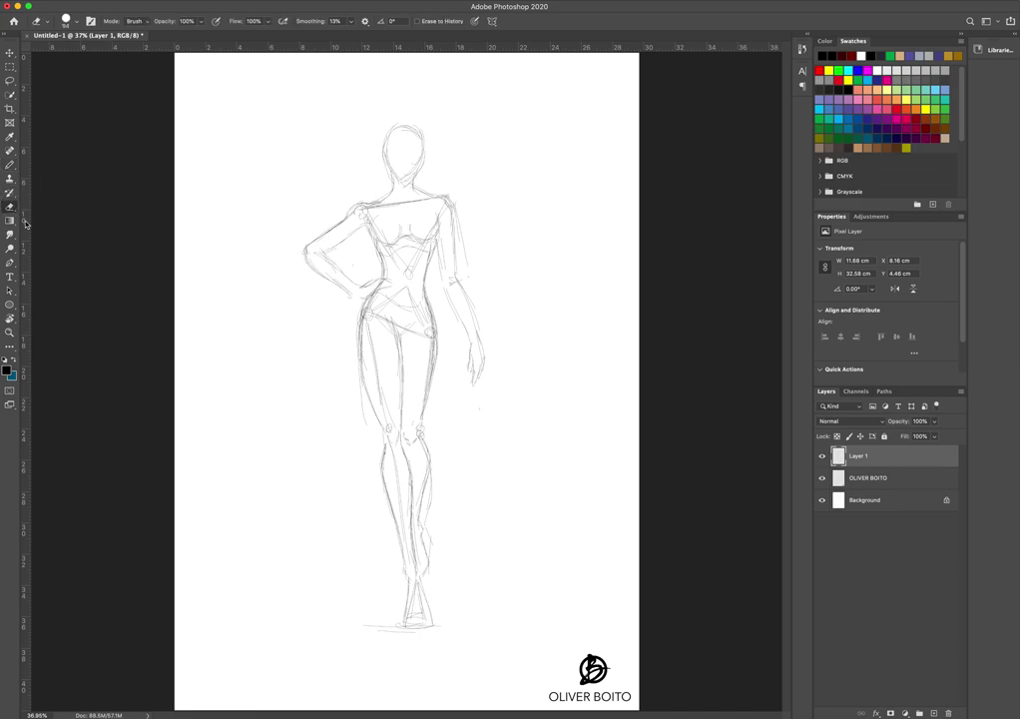
right_click(399, 298)
left_click_drag(487, 323, 495, 324)
left_click_drag(385, 309, 393, 292)
right_click(404, 301)
left_click(506, 325)
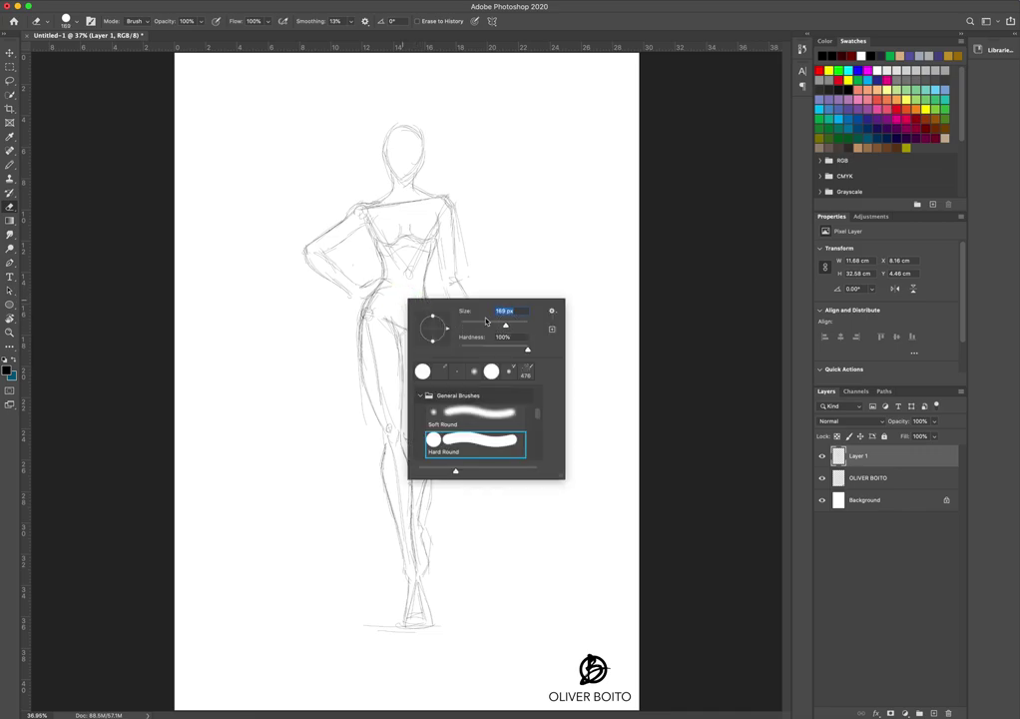
key("Return")
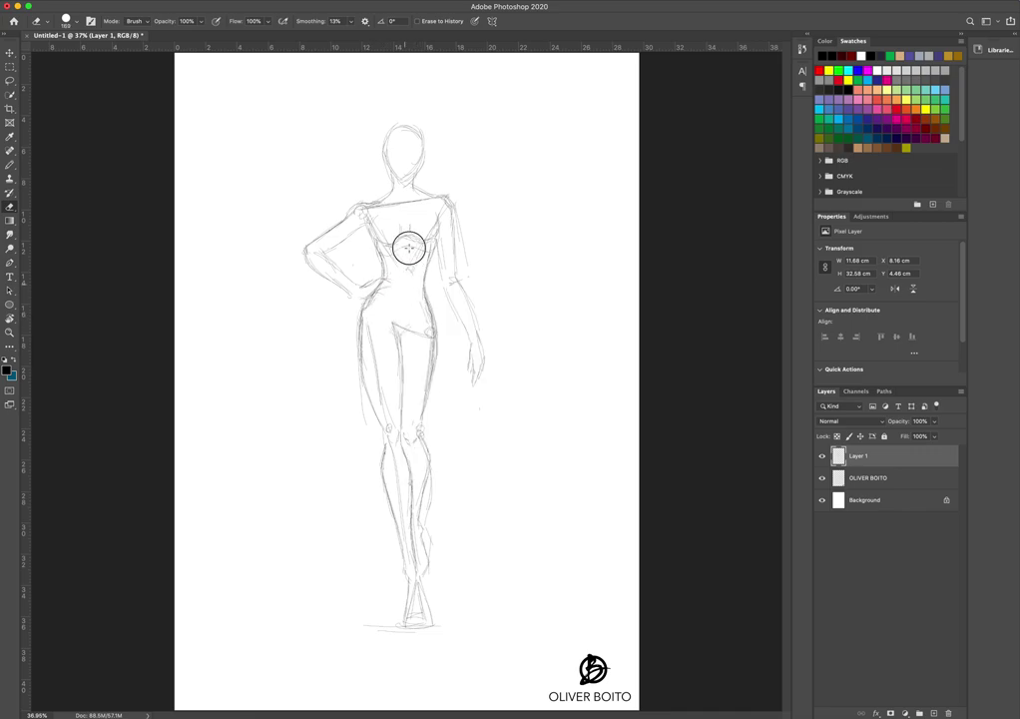
left_click_drag(422, 249, 391, 250)
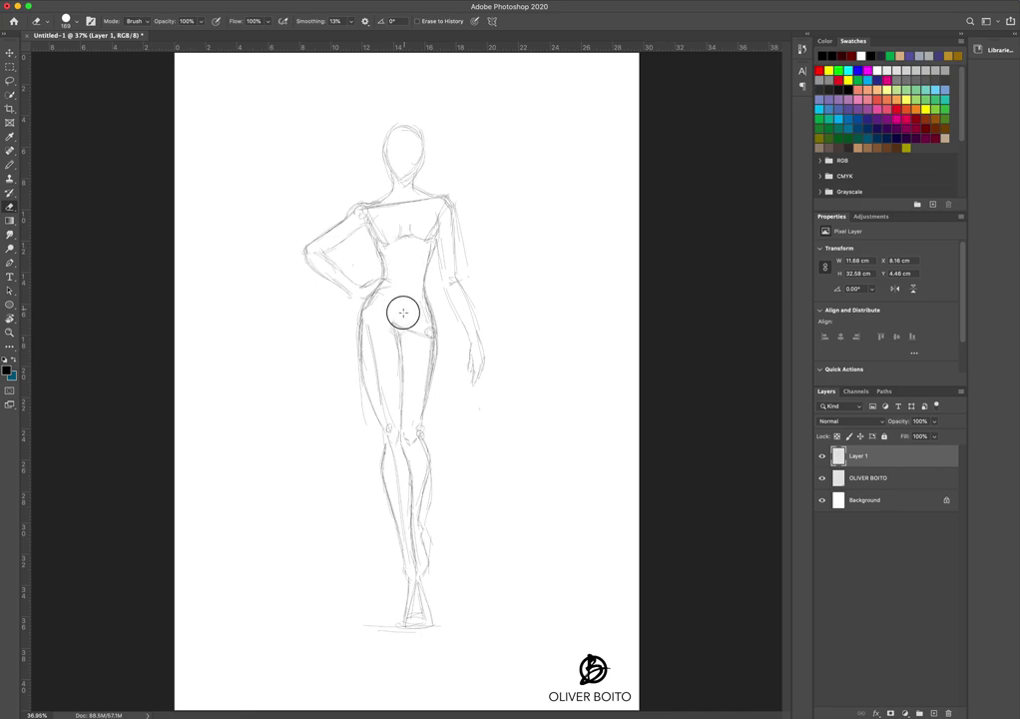
mouse_move(403, 311)
left_mouse_down()
mouse_move(423, 337)
mouse_move(425, 286)
left_mouse_up()
Erase the shoulder line, the stray marks around the right-hand shoulder and the guide line inside the left-hand thigh.
mouse_move(432, 215)
left_mouse_down()
mouse_move(407, 203)
mouse_move(361, 215)
left_mouse_up()
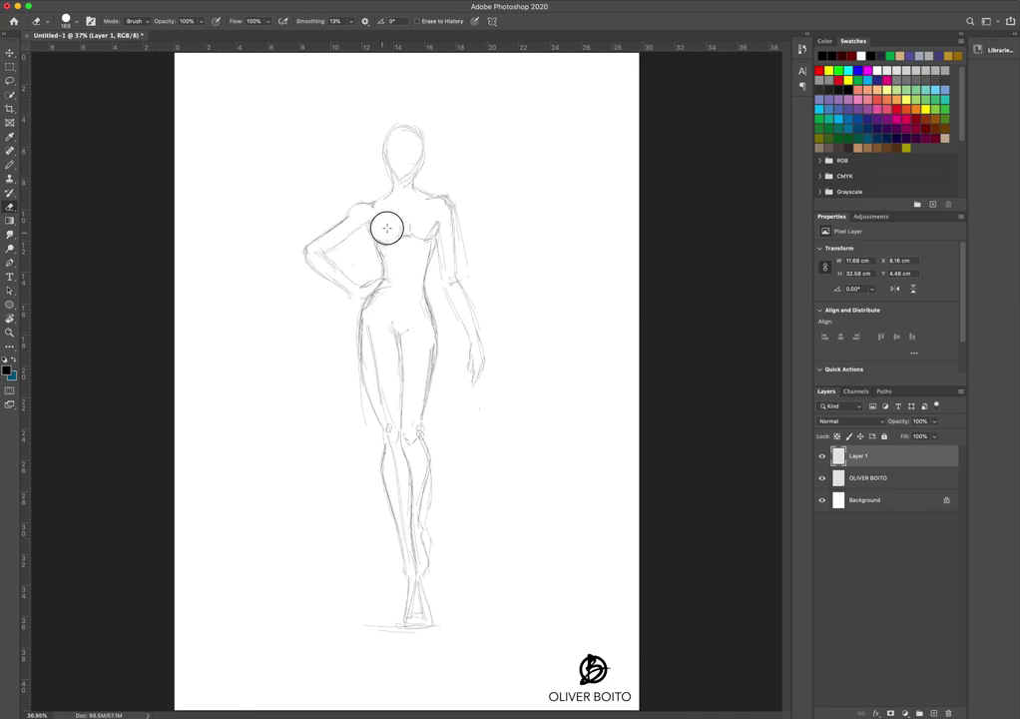
mouse_move(430, 222)
left_mouse_down()
mouse_move(455, 199)
mouse_move(472, 236)
left_mouse_up()
left_click_drag(448, 186, 470, 250)
left_click_drag(369, 329, 389, 419)
Reduce the Eraser to 78 px and erase the knee joint circles, lower-leg guide lines and stray strokes outside the legs.
right_click(384, 366)
left_click(469, 391)
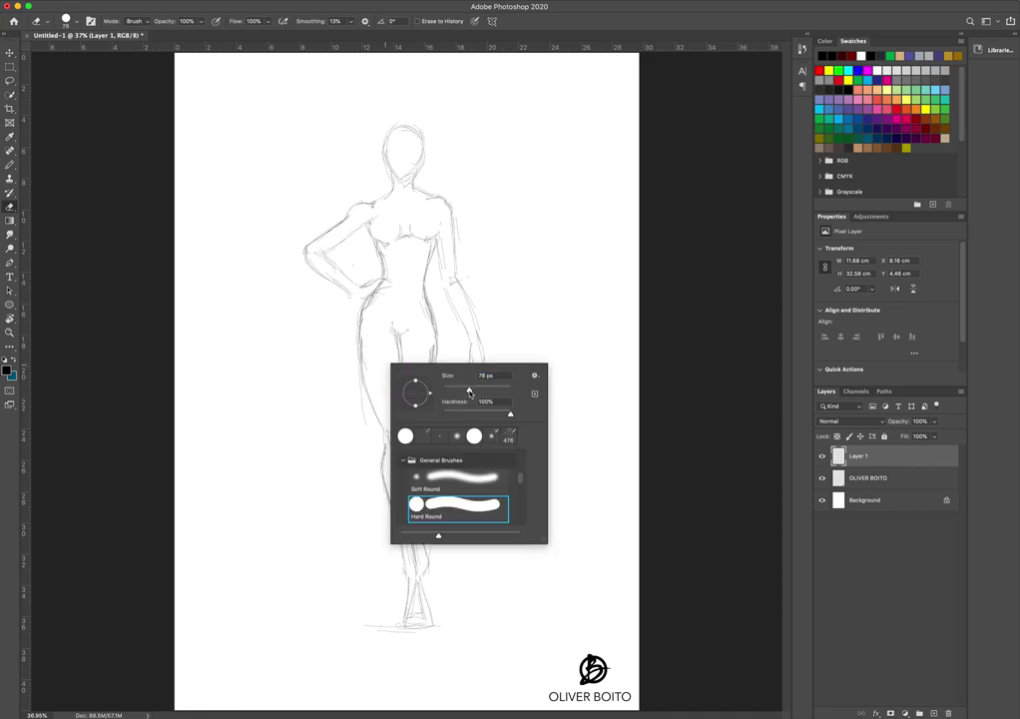
left_click(377, 370)
mouse_move(387, 413)
left_mouse_down()
mouse_move(393, 456)
mouse_move(413, 421)
left_mouse_up()
mouse_move(415, 426)
left_mouse_down()
mouse_move(412, 436)
mouse_move(411, 413)
left_mouse_up()
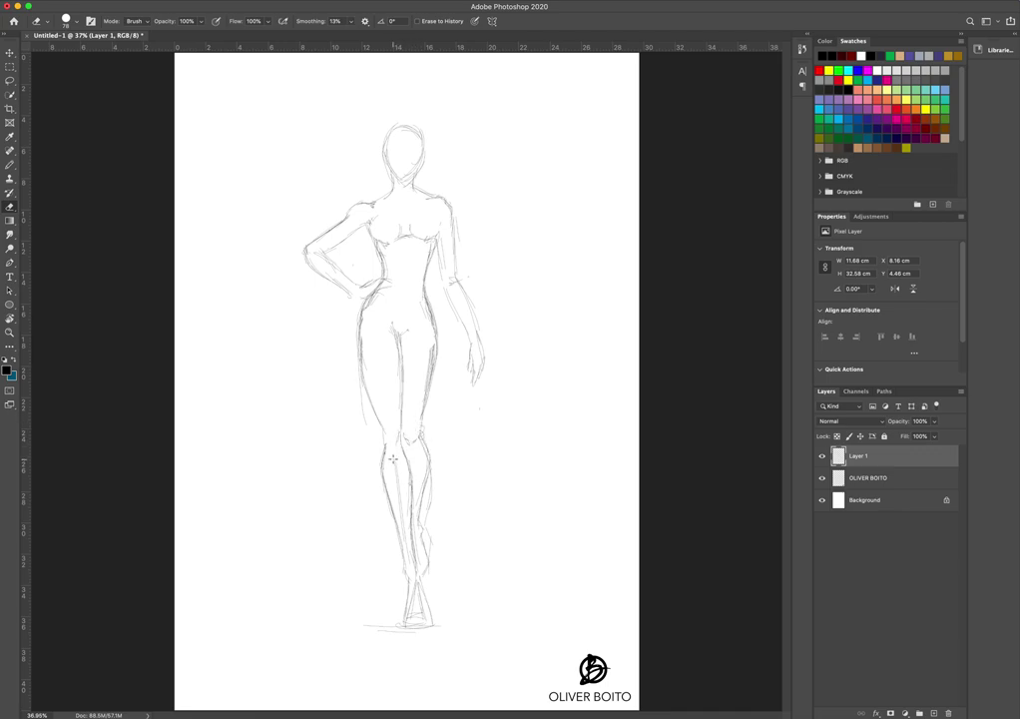
mouse_move(393, 459)
left_mouse_down()
mouse_move(410, 569)
mouse_move(434, 488)
left_mouse_up()
left_click_drag(436, 547, 433, 548)
left_click_drag(367, 422, 360, 403)
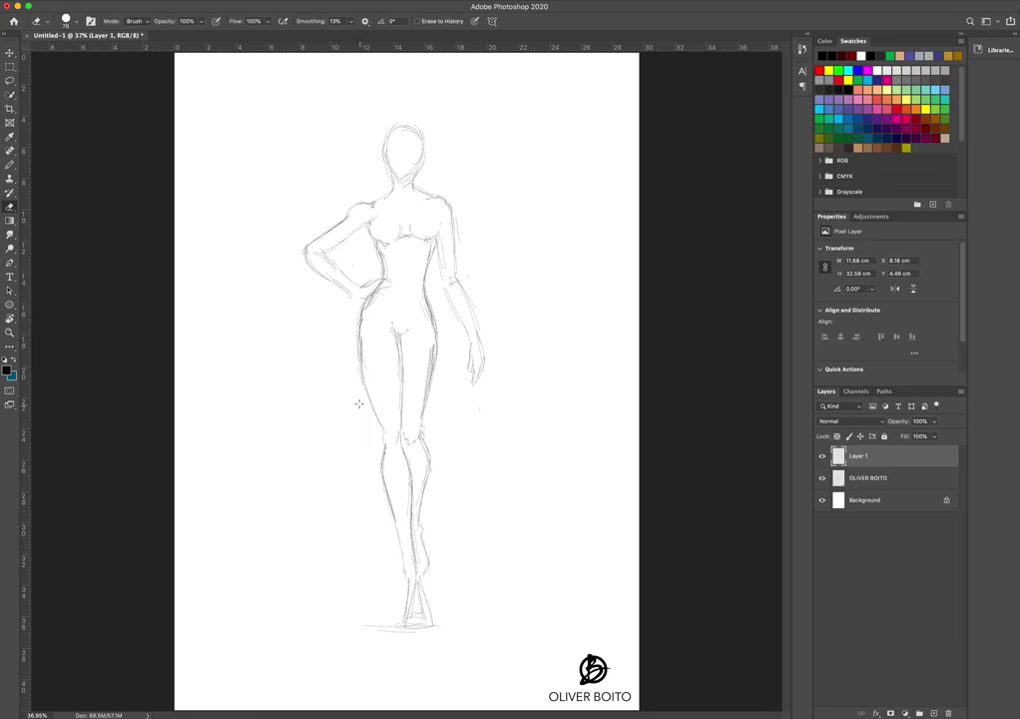
Erase the left-hand hip and outer thigh contour and redraw it with the Pencil tool as a smoother curve.
mouse_move(372, 308)
left_mouse_down()
mouse_move(364, 303)
mouse_move(365, 409)
left_mouse_up()
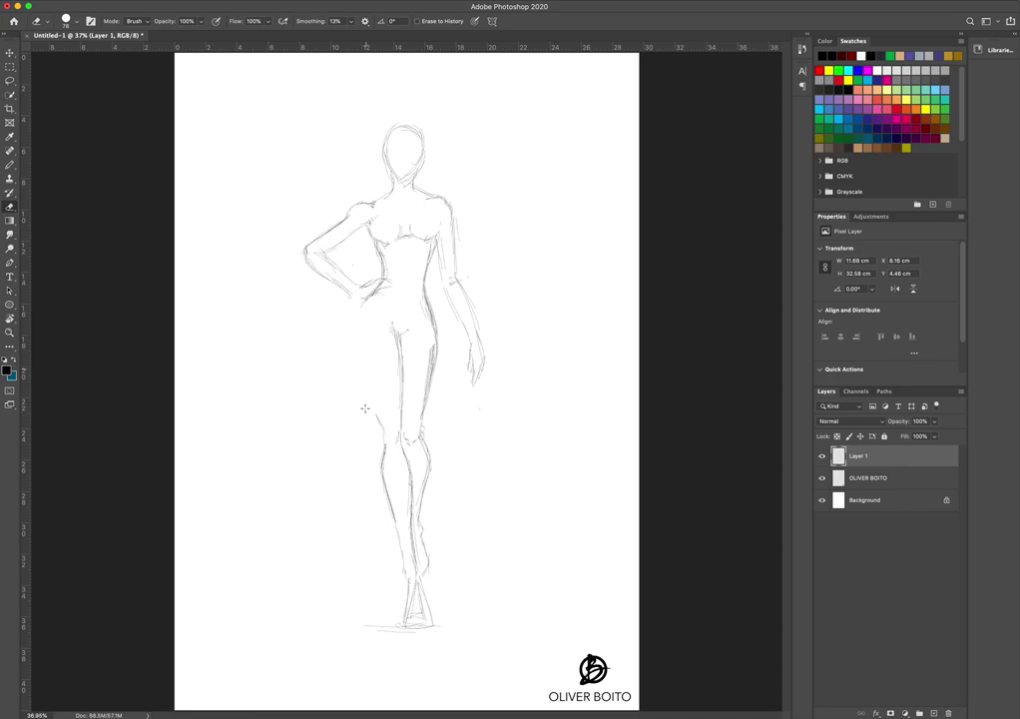
key("b")
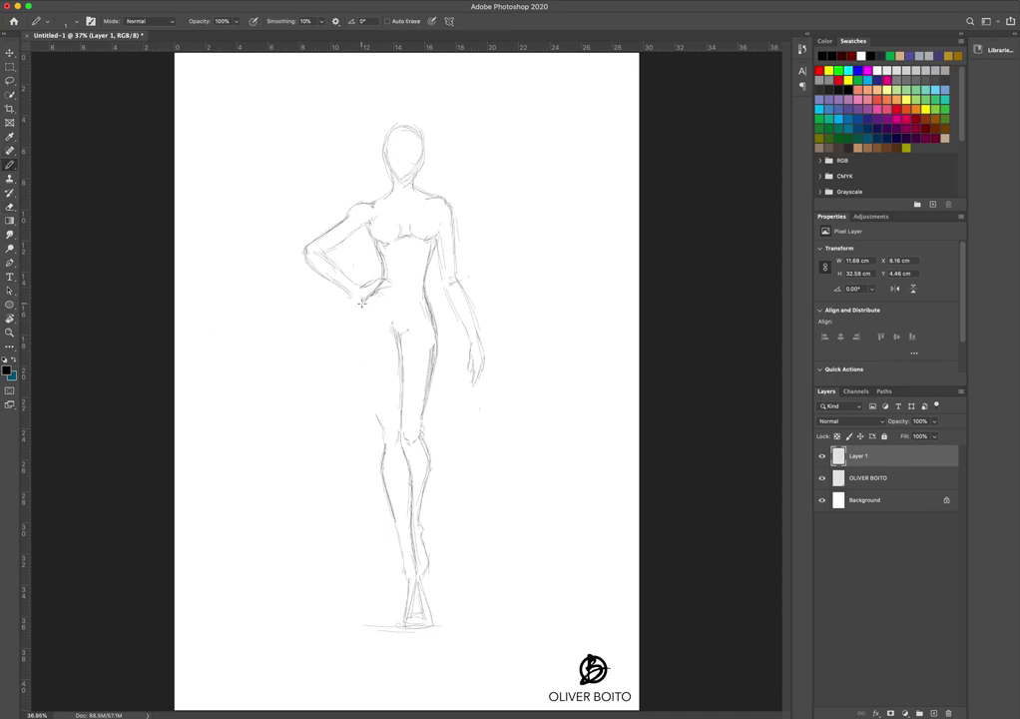
mouse_move(367, 298)
left_mouse_down()
mouse_move(357, 318)
mouse_move(363, 369)
left_mouse_up()
mouse_move(366, 298)
left_mouse_down()
mouse_move(359, 345)
mouse_move(367, 381)
left_mouse_up()
left_click_drag(361, 327, 375, 408)
key("super+z")
left_click_drag(357, 317, 369, 401)
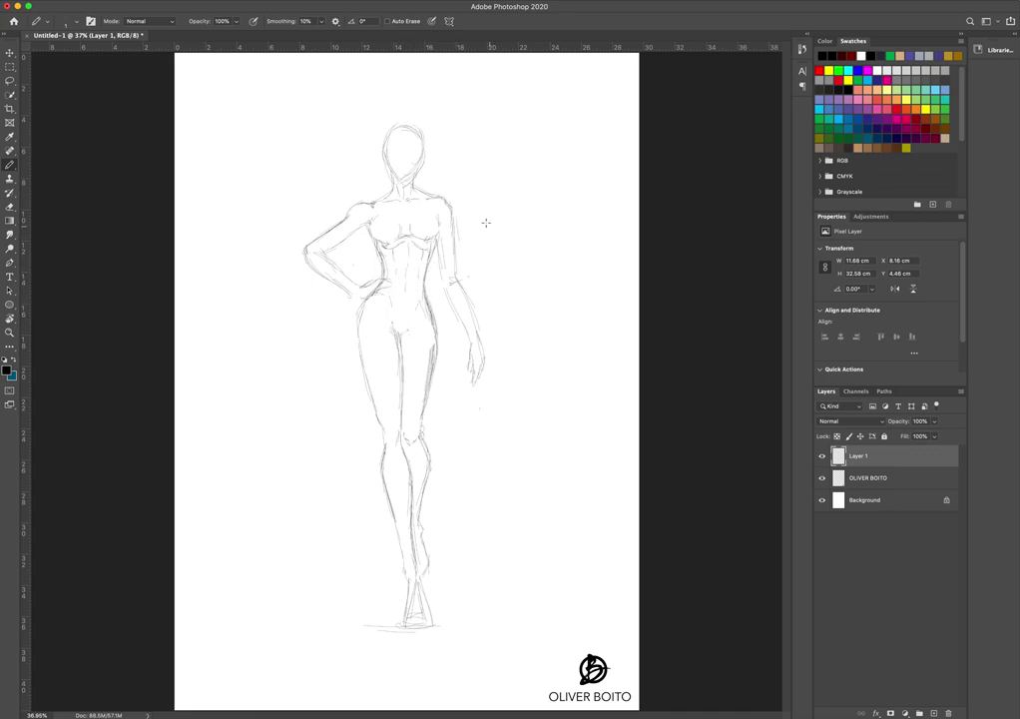
Add swimsuit leg openings and a strapped V neckline to the torso, and refine the right-hand shoulder and front foot.
left_click_drag(445, 200, 452, 233)
mouse_move(383, 299)
left_mouse_down()
mouse_move(402, 333)
mouse_move(400, 318)
mouse_move(421, 297)
left_mouse_up()
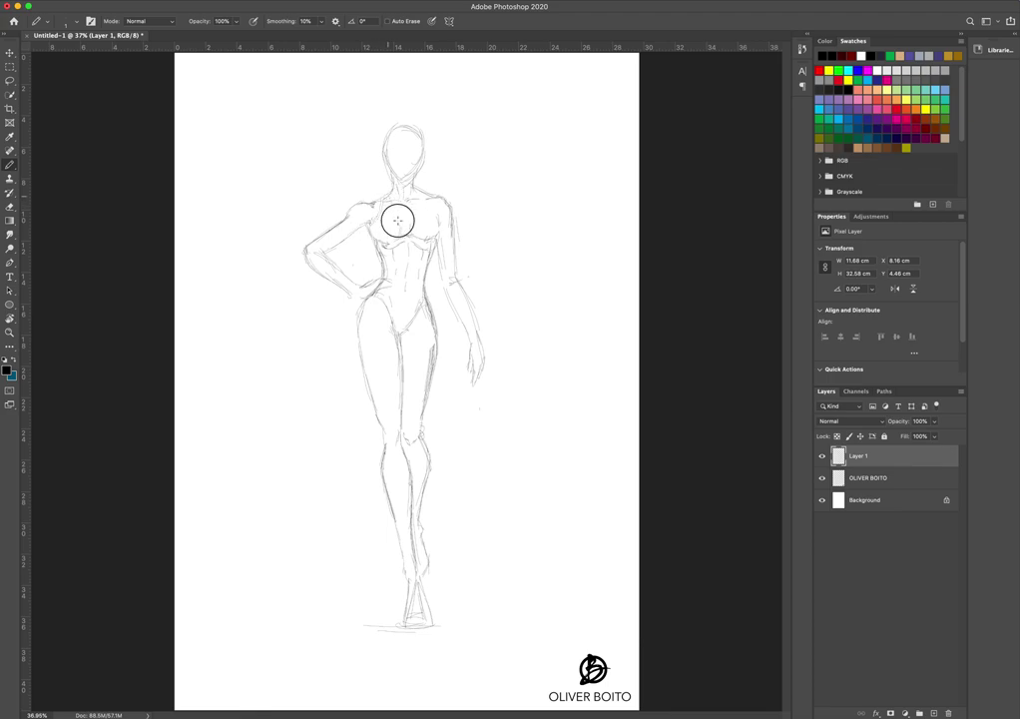
mouse_move(397, 220)
left_mouse_down()
mouse_move(418, 190)
mouse_move(411, 226)
mouse_move(417, 199)
mouse_move(400, 229)
mouse_move(440, 232)
left_mouse_up()
mouse_move(415, 578)
left_mouse_down()
mouse_move(428, 630)
mouse_move(419, 626)
left_mouse_up()
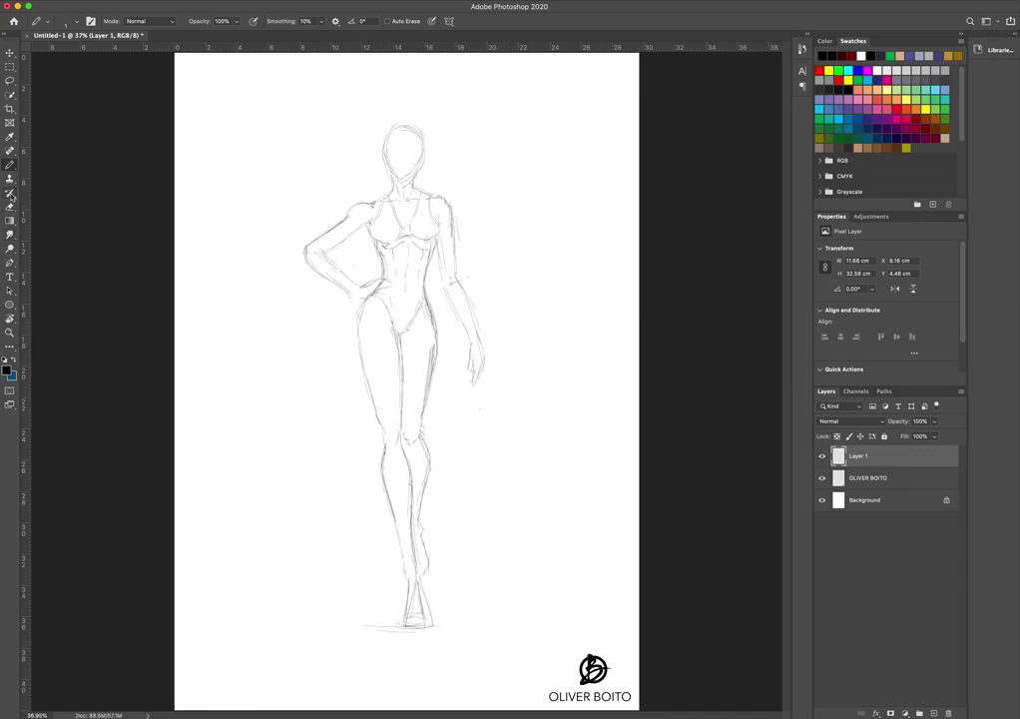
Enlarge the Eraser and erase the forearm and hand of the right-hand arm.
key("e")
right_click(485, 354)
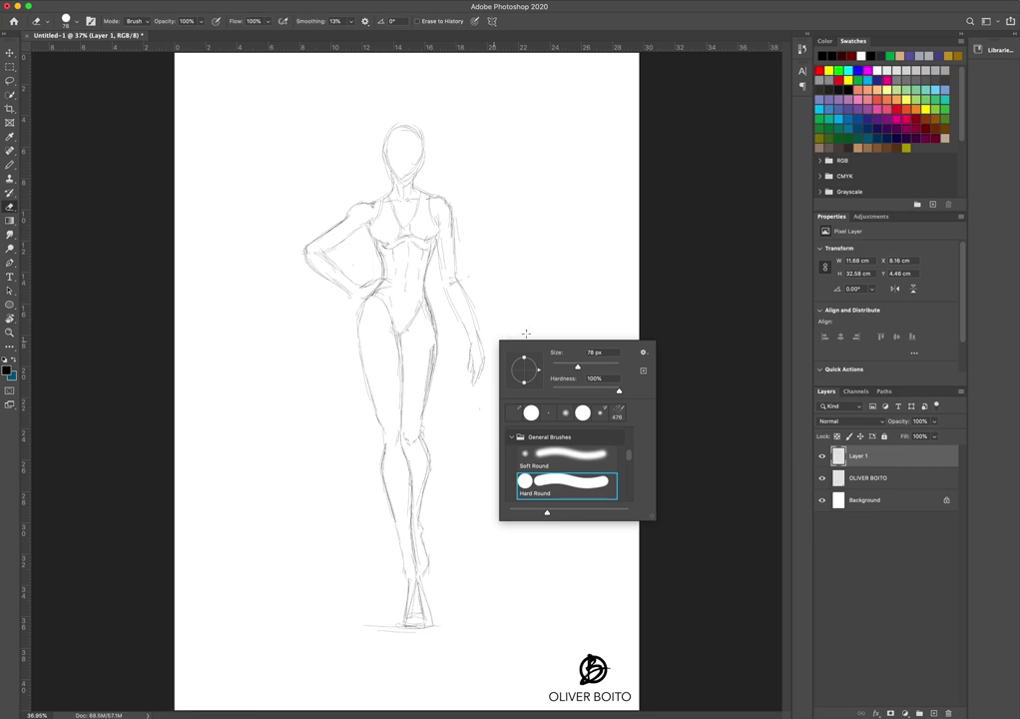
left_click_drag(578, 367, 590, 368)
mouse_move(485, 382)
left_mouse_down()
mouse_move(488, 352)
mouse_move(474, 384)
mouse_move(487, 325)
mouse_move(471, 376)
mouse_move(459, 307)
left_mouse_up()
Redraw the right-hand forearm and hand with the Pencil tool, hanging closer to the body below the elbow.
left_click(12, 164)
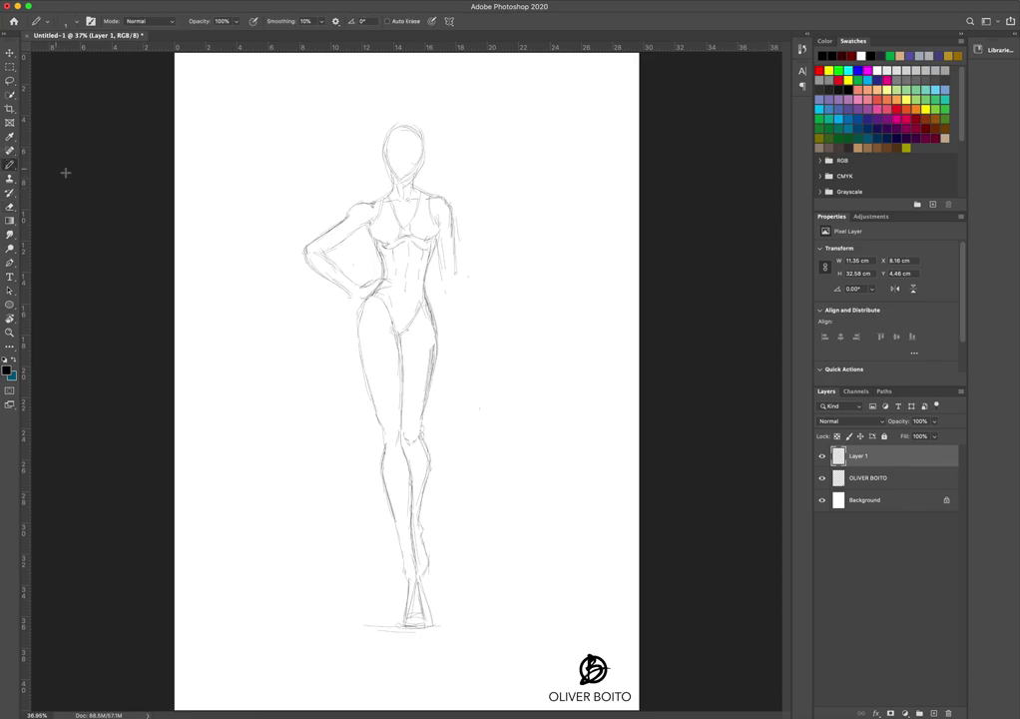
mouse_move(448, 297)
left_mouse_down()
mouse_move(446, 285)
mouse_move(459, 344)
left_mouse_up()
mouse_move(458, 284)
left_mouse_down()
mouse_move(467, 297)
mouse_move(464, 380)
left_mouse_up()
mouse_move(464, 379)
left_mouse_down()
mouse_move(464, 391)
mouse_move(473, 377)
left_mouse_up()
mouse_move(470, 347)
left_mouse_down()
mouse_move(475, 377)
mouse_move(463, 398)
left_mouse_up()
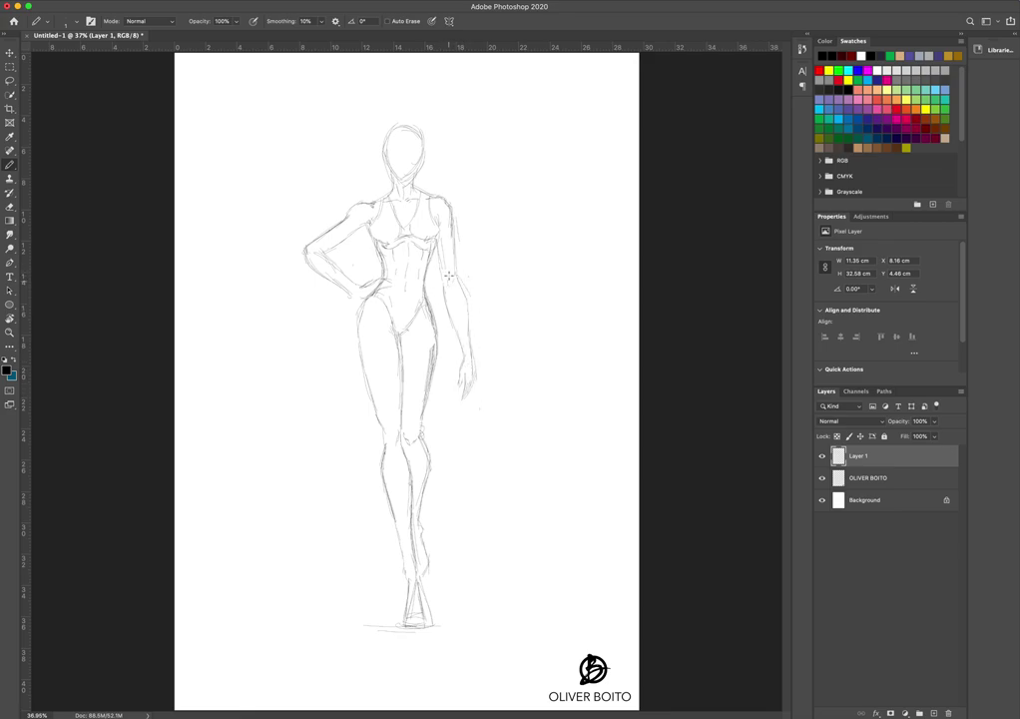
left_click(452, 282)
left_click(341, 271)
left_click(346, 216)
left_click(347, 213)
left_click(368, 223)
left_click(406, 220)
left_click(405, 217)
Refine the head's oval outline and jaw with the Pencil tool at 100% zoom.
key("z")
mouse_move(415, 108)
left_mouse_down()
mouse_move(405, 81)
mouse_move(417, 82)
mouse_move(411, 138)
left_mouse_up()
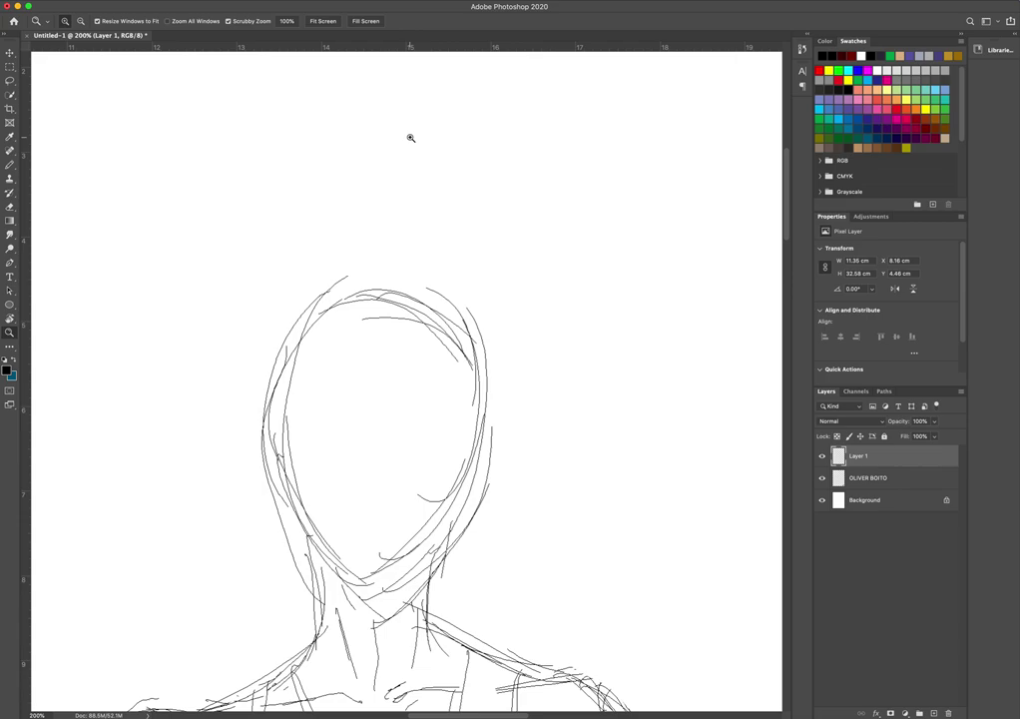
left_click(81, 21)
left_click(386, 563)
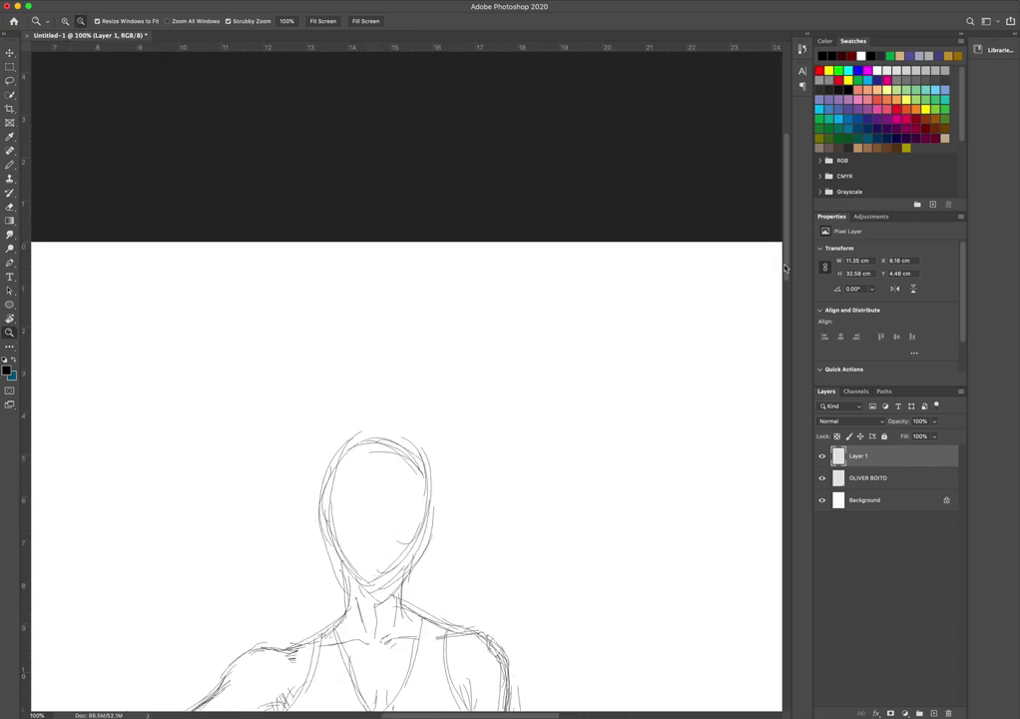
mouse_move(784, 267)
left_mouse_down()
mouse_move(781, 315)
mouse_move(781, 305)
left_mouse_up()
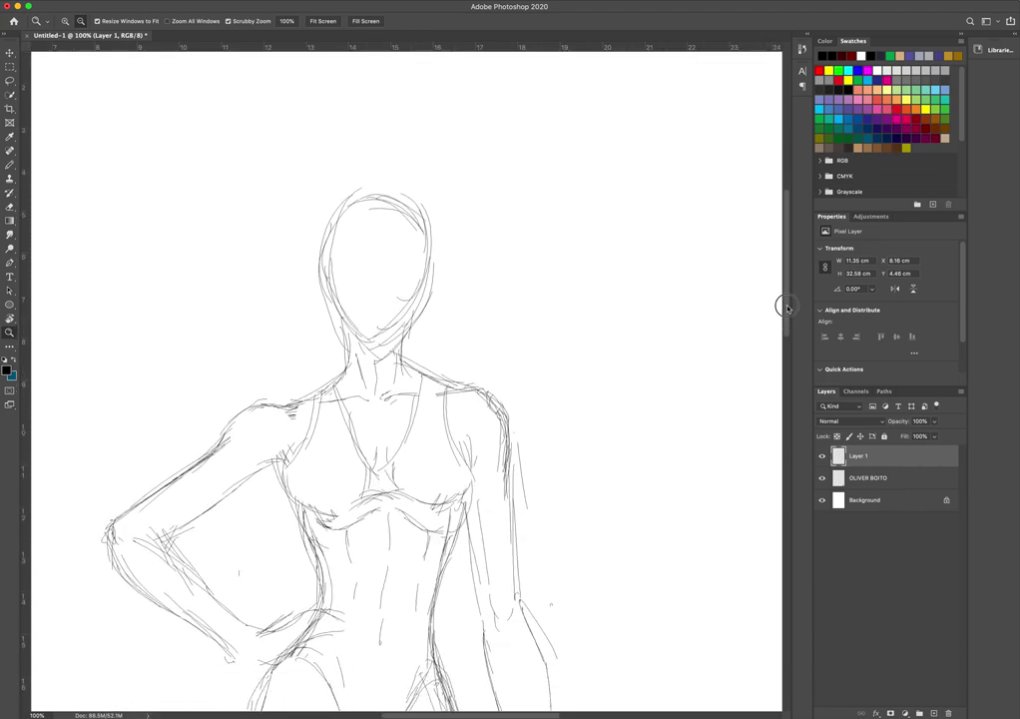
left_click(9, 165)
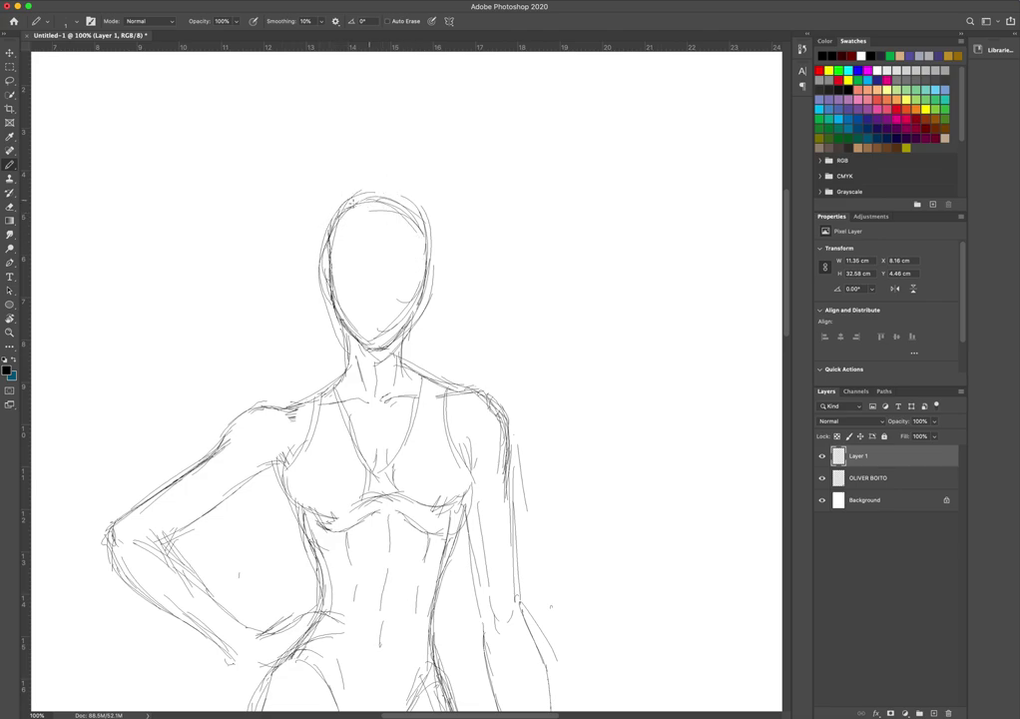
left_click_drag(398, 193, 416, 217)
Draw a horizontal eye line across the middle of the face, and mark the nose base and mouth with short lines below it.
left_click_drag(350, 243, 400, 242)
key("super+z")
left_click_drag(330, 270, 434, 268)
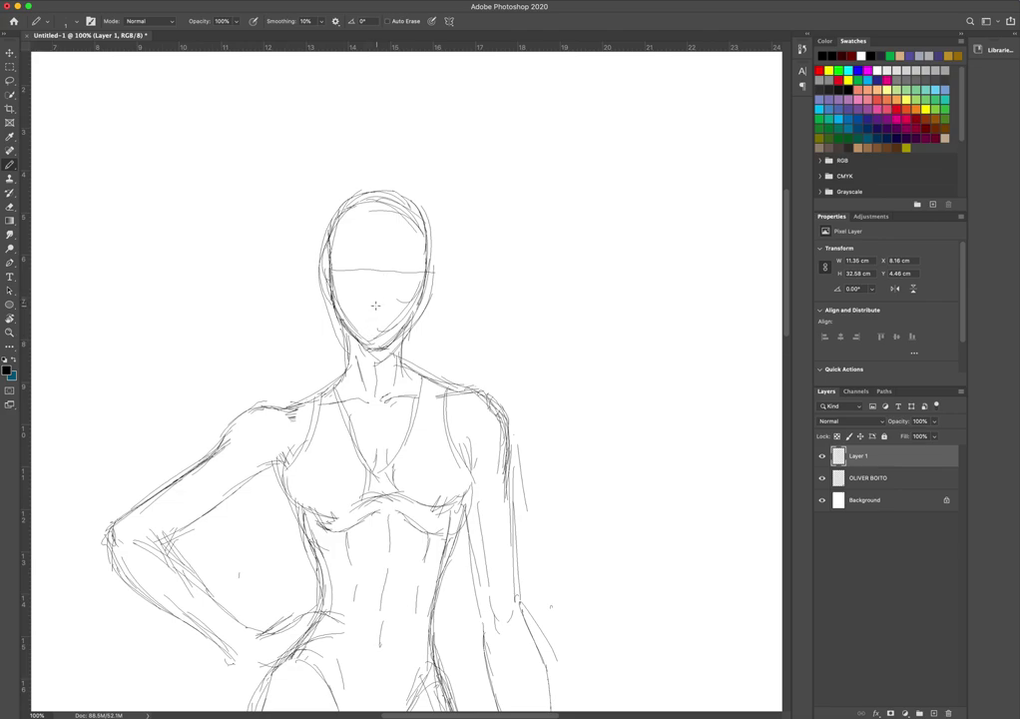
left_click_drag(373, 305, 383, 307)
left_click_drag(368, 322, 393, 322)
mouse_move(364, 239)
left_mouse_down()
mouse_move(367, 306)
mouse_move(393, 272)
mouse_move(391, 305)
left_mouse_up()
key("super+z")
left_click_drag(391, 257, 387, 305)
key("super+z")
Sketch two almond-shaped eyes on the eye line and touch up the nose base.
left_click_drag(393, 278, 403, 275)
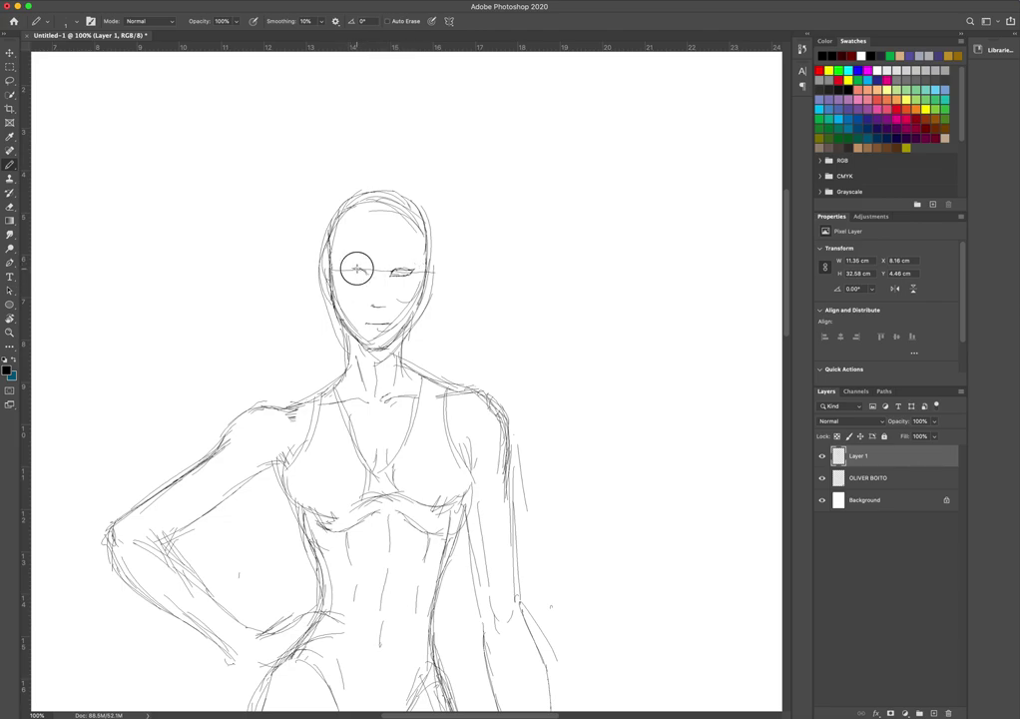
left_click_drag(348, 270, 370, 268)
left_click_drag(348, 272, 361, 278)
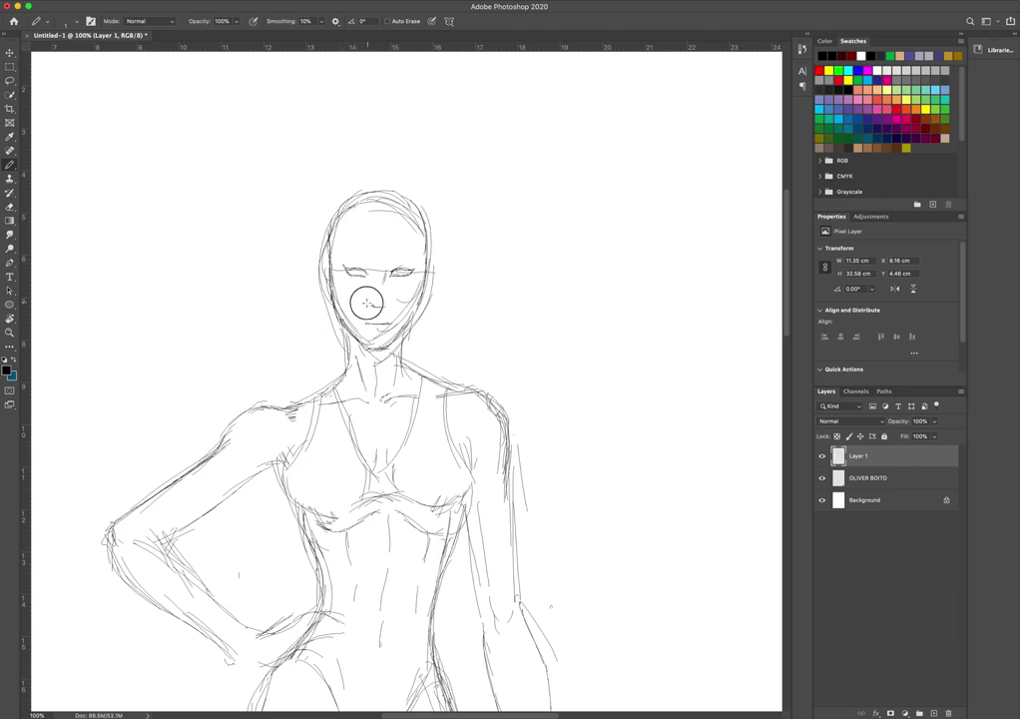
left_click_drag(374, 306, 384, 307)
Define the nostrils, nose tip and one side of the nose with the Pencil tool at 200% zoom.
left_click(9, 332)
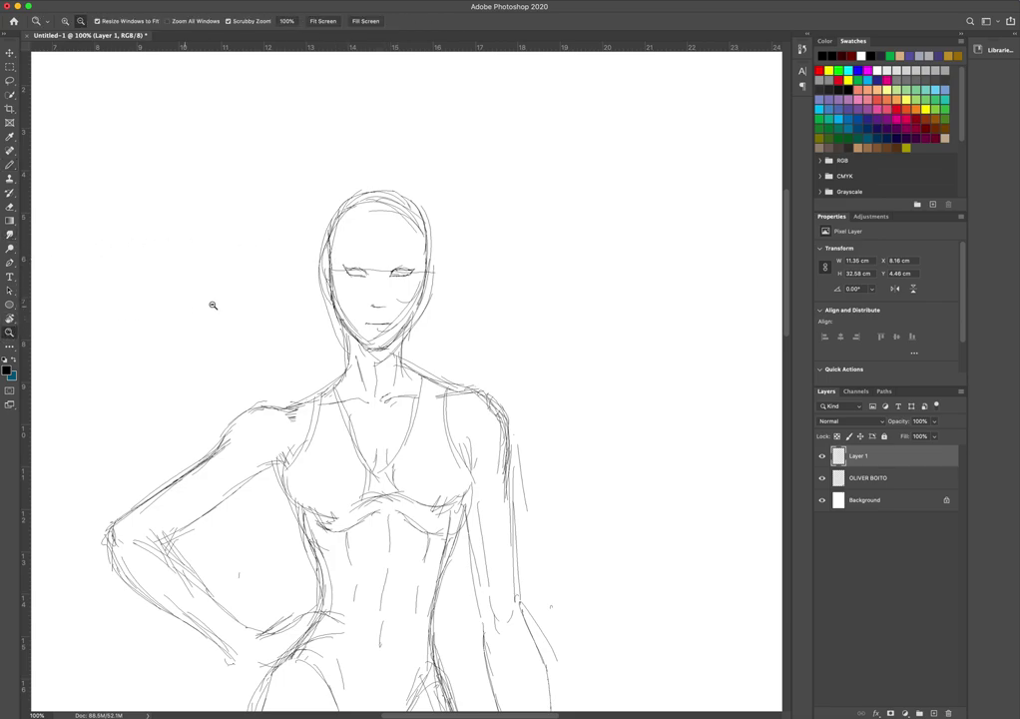
left_click(380, 292)
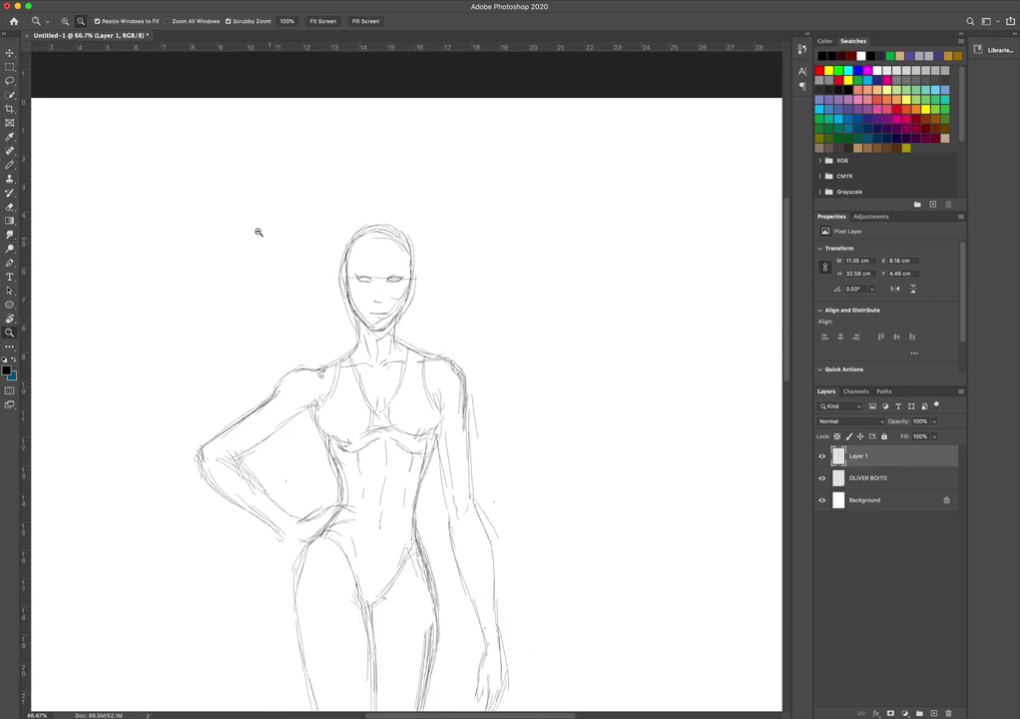
left_click(65, 21)
left_click(390, 291)
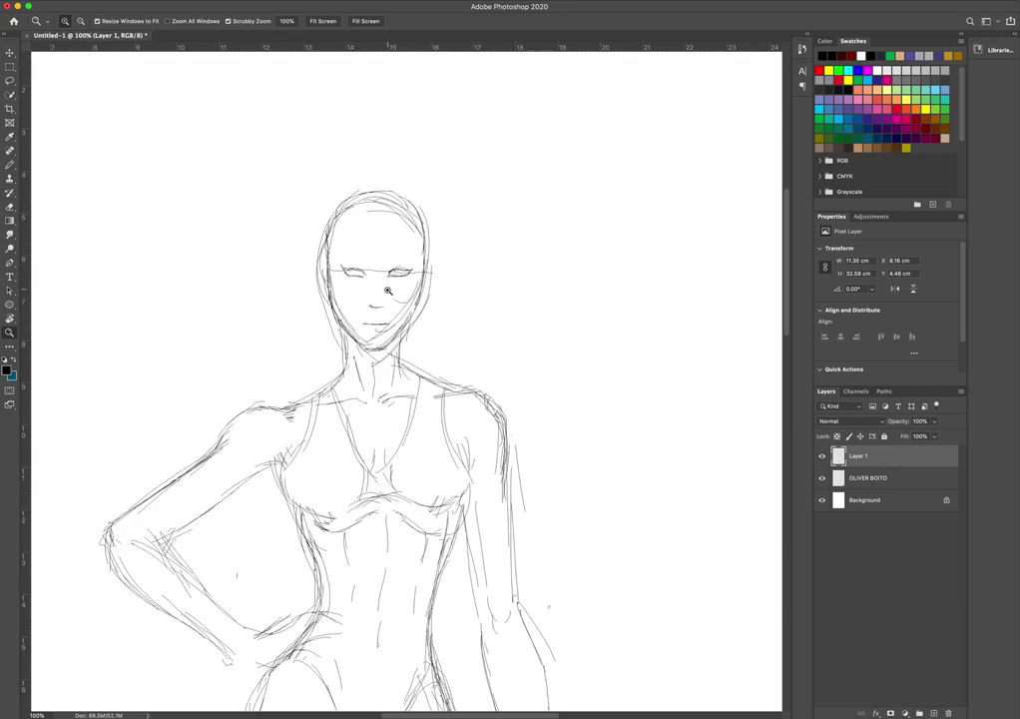
left_click(388, 290)
left_click(9, 164)
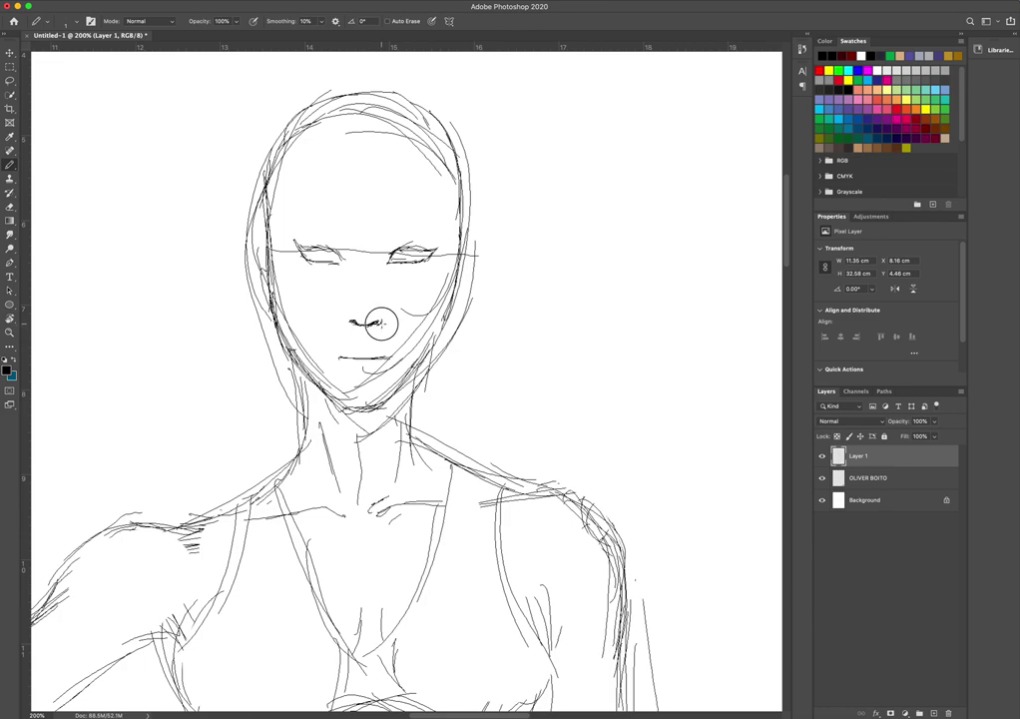
left_click_drag(348, 317, 379, 323)
left_click_drag(370, 321, 369, 319)
mouse_move(370, 305)
left_mouse_down()
mouse_move(378, 323)
mouse_move(373, 312)
left_mouse_up()
Draw arched eyebrows above both eyes and mark the pupils.
mouse_move(389, 248)
left_mouse_down()
mouse_move(429, 227)
mouse_move(439, 245)
left_mouse_up()
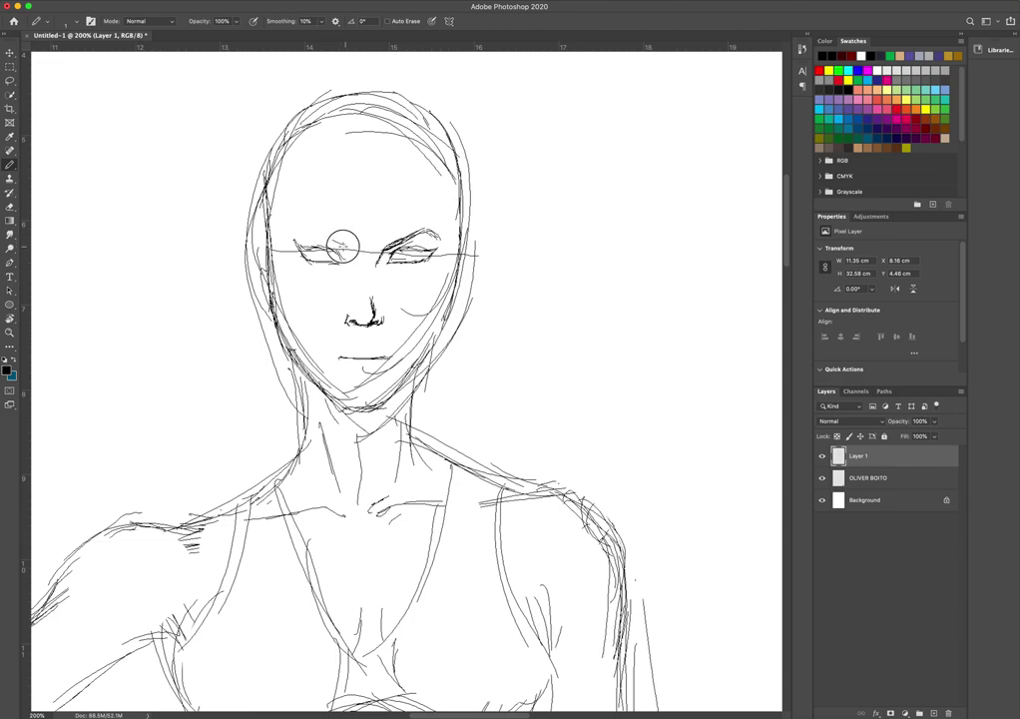
left_click_drag(319, 239, 301, 231)
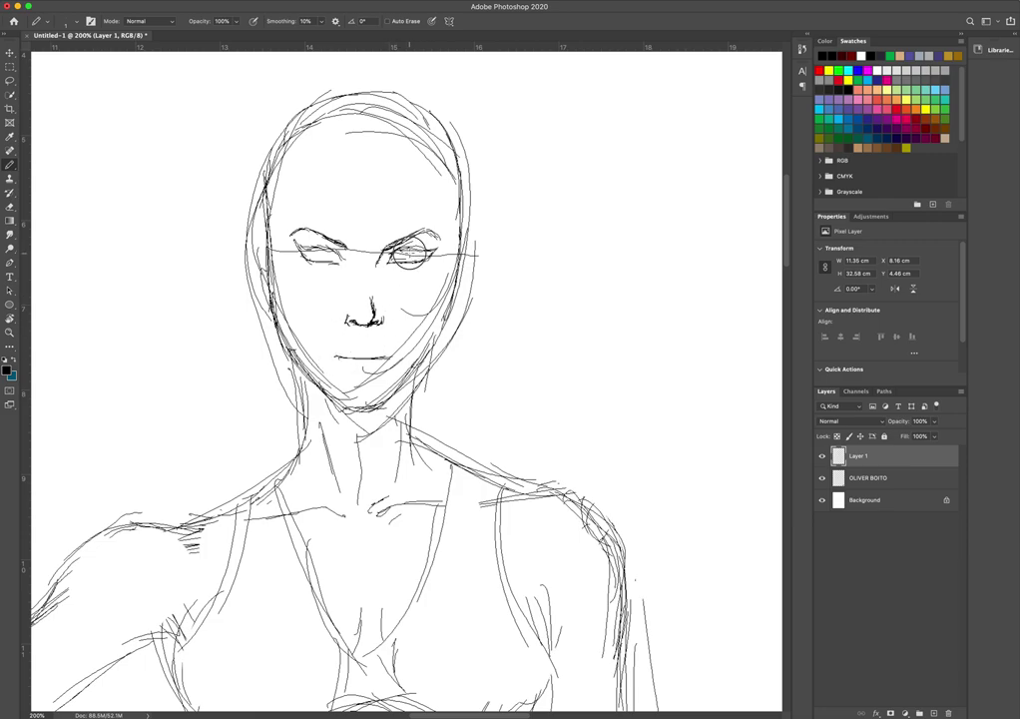
left_click_drag(319, 252, 319, 256)
Outline the upper and lower lips around the mouth line.
left_click_drag(346, 349, 377, 347)
left_click_drag(336, 355, 375, 374)
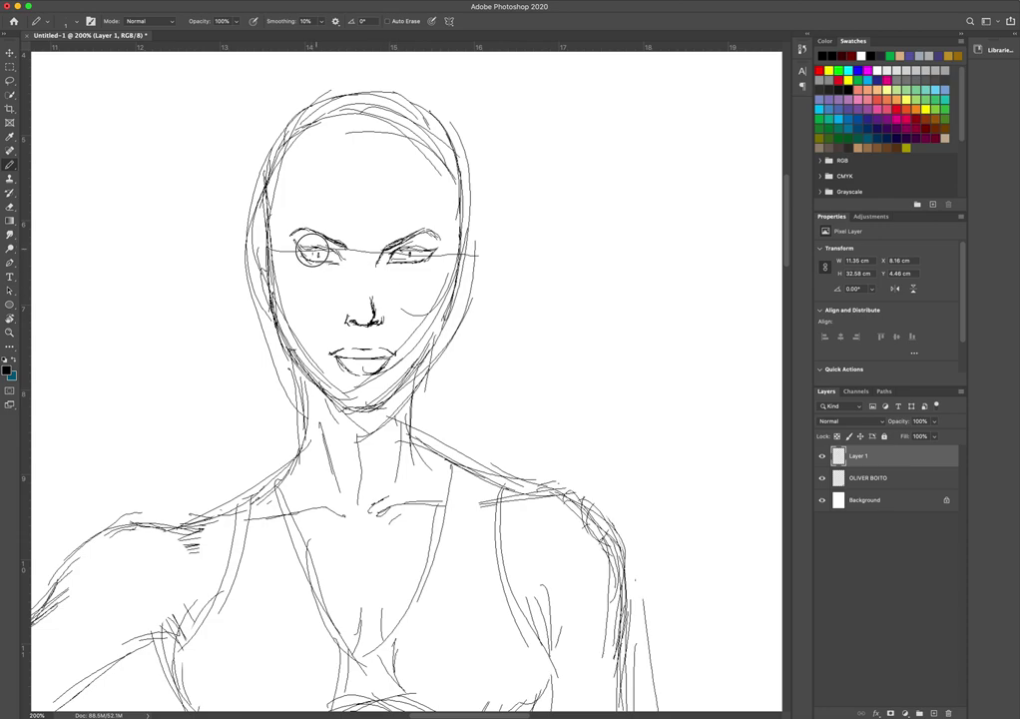
Draw the irises around the pupils of both eyes on the front-facing figure.
left_click_drag(315, 250, 323, 260)
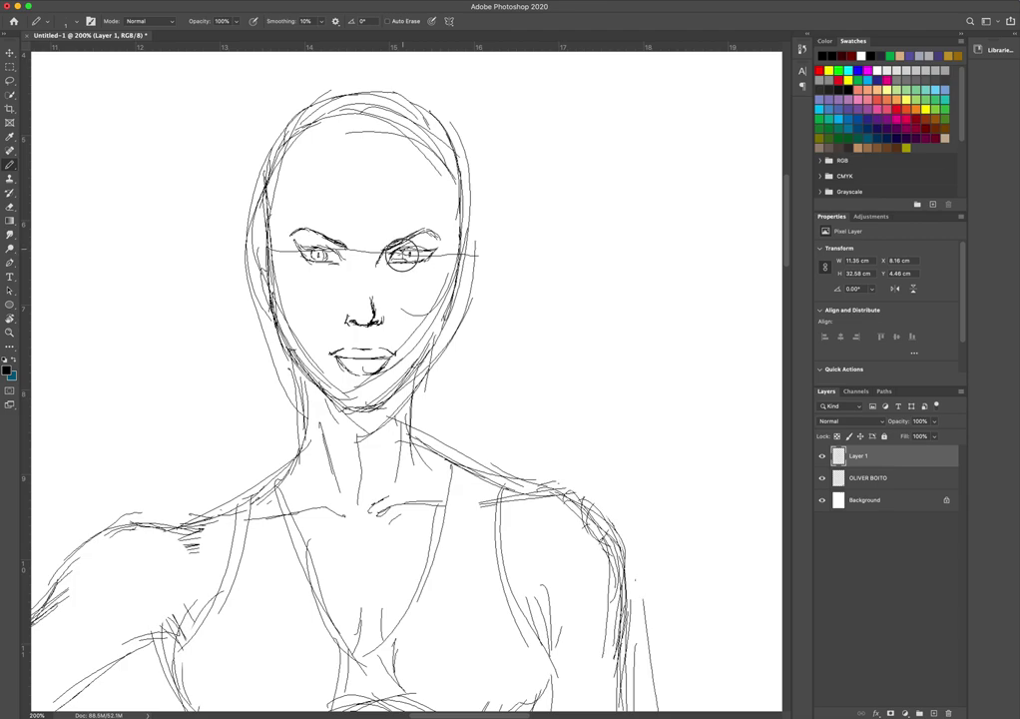
key("ctrl+shift+z")
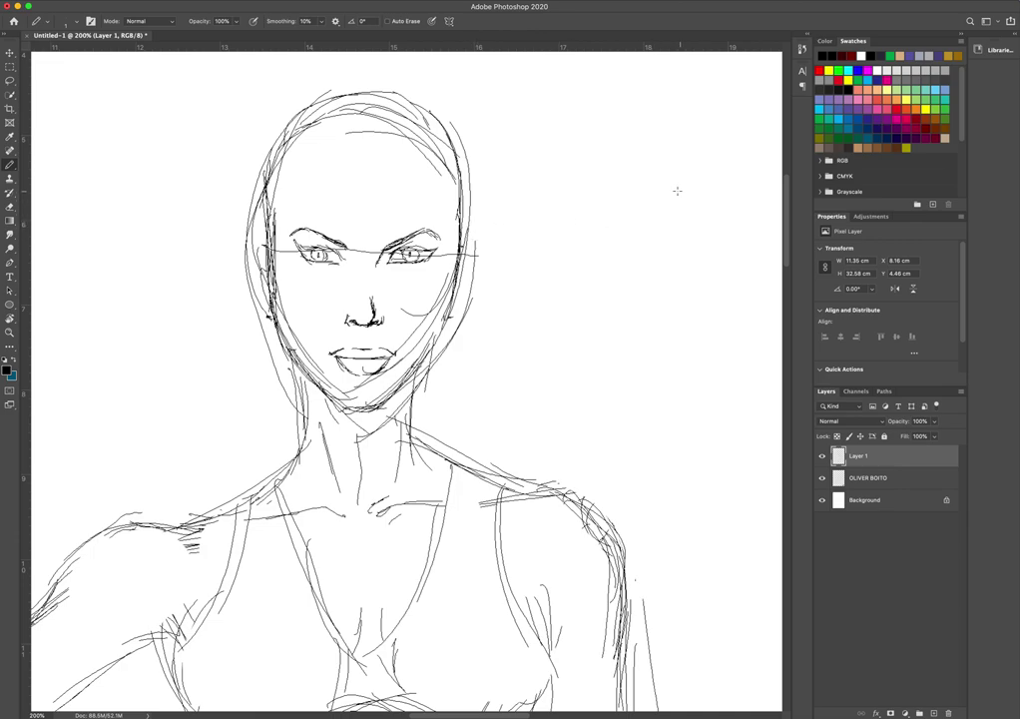
Sketch the outline of a second, three-quarter-view head with the start of a neck beside the figure's head.
mouse_move(547, 213)
left_mouse_down()
mouse_move(548, 327)
mouse_move(651, 389)
mouse_move(614, 407)
mouse_move(673, 388)
mouse_move(679, 362)
mouse_move(711, 344)
left_mouse_up()
mouse_move(547, 214)
left_mouse_down()
mouse_move(613, 156)
mouse_move(672, 146)
left_mouse_up()
left_click_drag(542, 262, 574, 400)
mouse_move(553, 342)
left_mouse_down()
mouse_move(582, 412)
mouse_move(561, 367)
mouse_move(549, 266)
mouse_move(570, 180)
mouse_move(596, 157)
mouse_move(679, 151)
mouse_move(660, 139)
mouse_move(709, 172)
mouse_move(682, 139)
mouse_move(724, 203)
mouse_move(715, 171)
mouse_move(721, 250)
left_mouse_up()
left_click_drag(731, 186, 721, 281)
left_click_drag(733, 210, 728, 288)
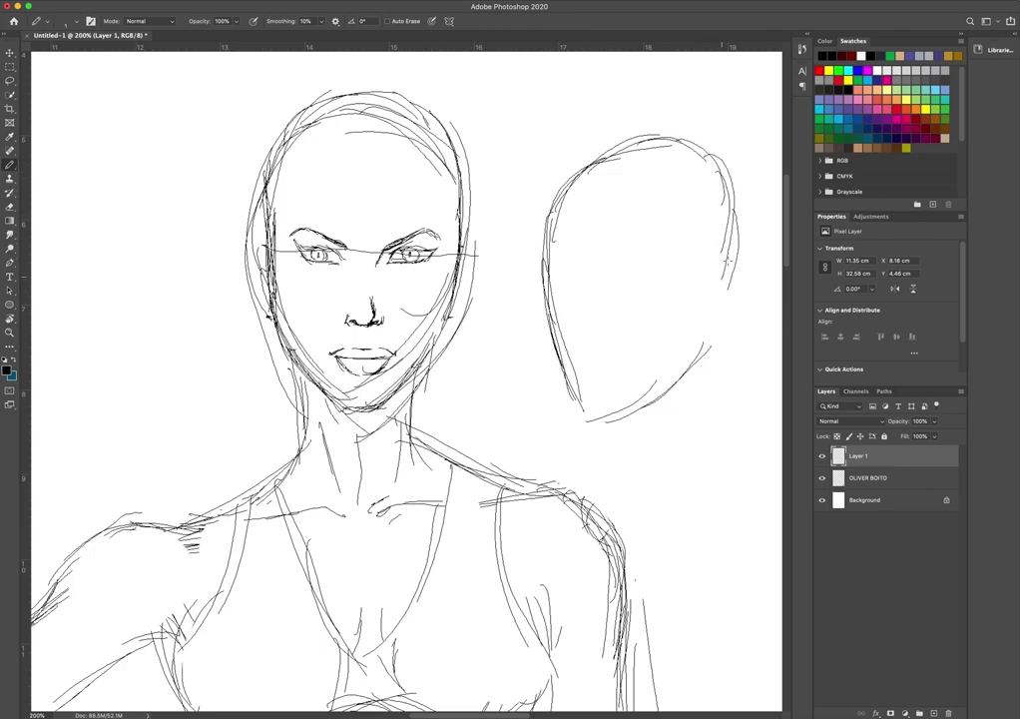
mouse_move(721, 169)
left_mouse_down()
mouse_move(743, 251)
mouse_move(718, 322)
left_mouse_up()
left_click_drag(737, 271, 720, 386)
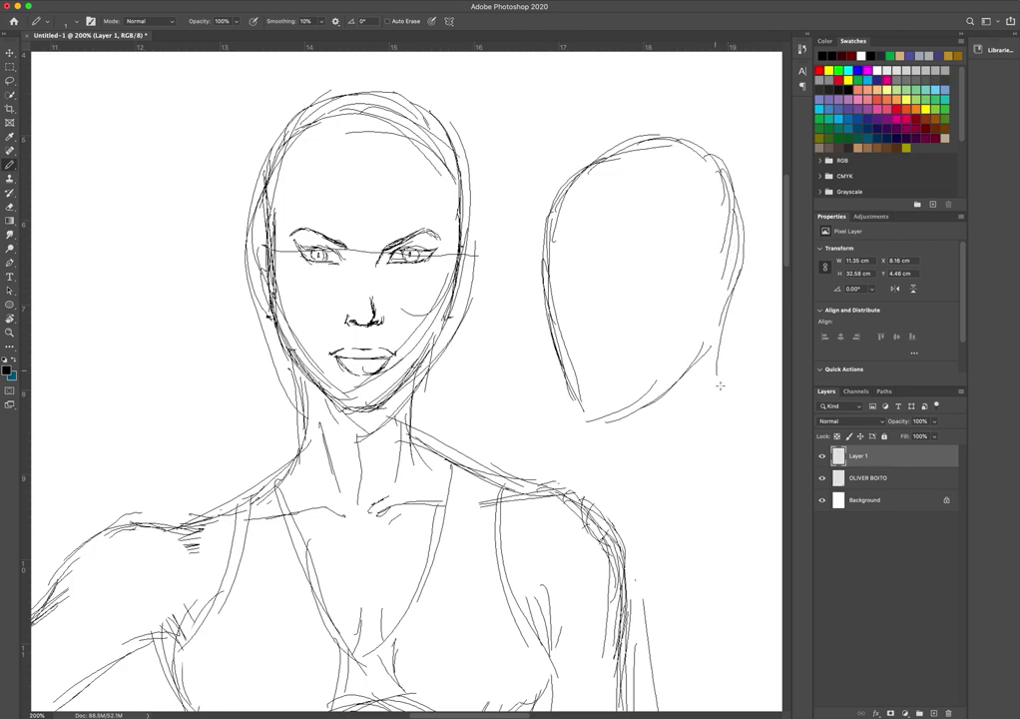
left_click_drag(724, 318, 726, 410)
mouse_move(637, 409)
left_mouse_down()
mouse_move(659, 421)
mouse_move(654, 429)
left_mouse_up()
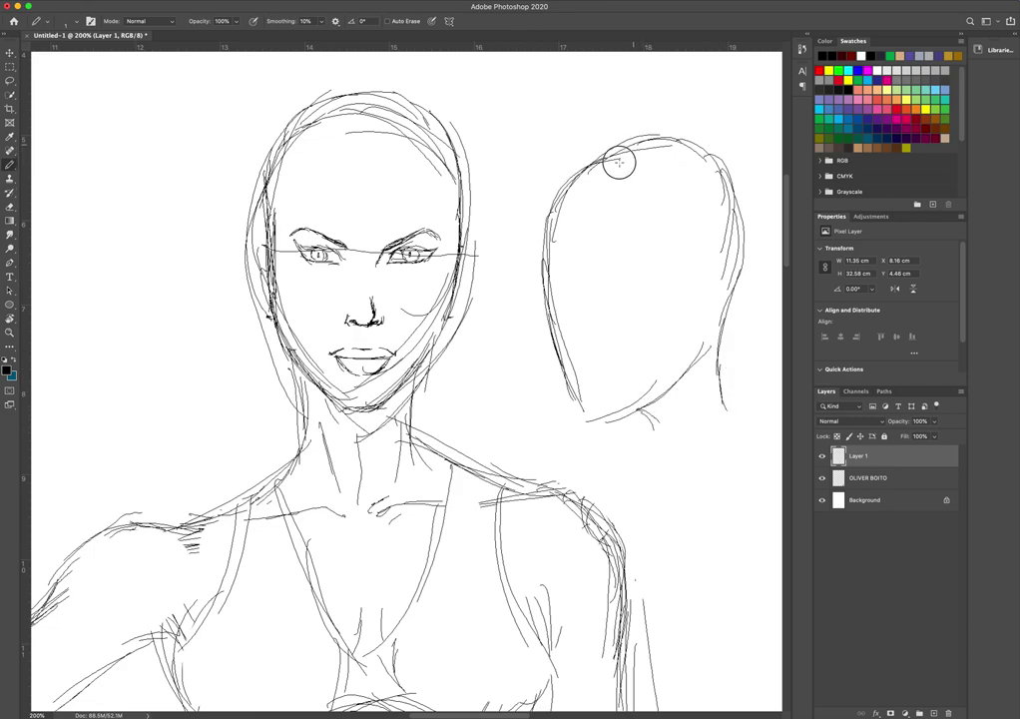
Draw a curved vertical centre line and a curved eye line across the three-quarter head.
mouse_move(644, 147)
left_mouse_down()
mouse_move(598, 213)
mouse_move(587, 263)
mouse_move(593, 408)
left_mouse_up()
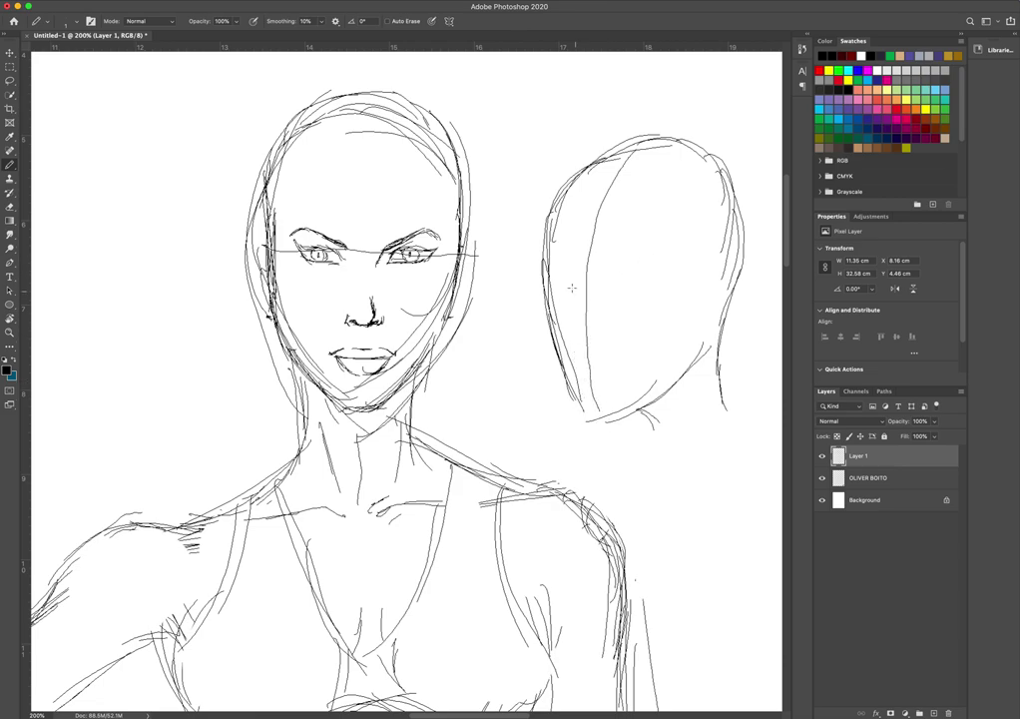
left_click_drag(550, 287, 564, 295)
mouse_move(544, 279)
left_mouse_down()
mouse_move(603, 298)
mouse_move(698, 237)
left_mouse_up()
left_click_drag(725, 188, 661, 272)
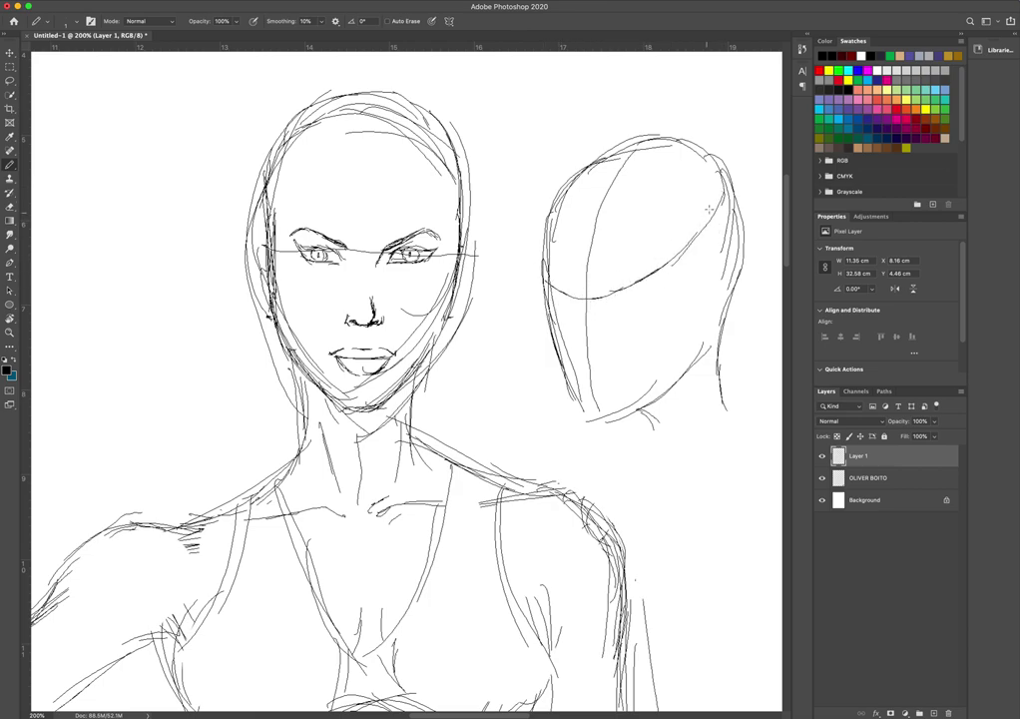
left_click_drag(707, 219, 685, 241)
Draw the eyes, nose and lips of the three-quarter head along its guide lines.
left_click_drag(588, 347, 595, 375)
mouse_move(625, 288)
left_mouse_down()
mouse_move(614, 293)
mouse_move(654, 268)
mouse_move(630, 295)
left_mouse_up()
left_click_drag(615, 296, 630, 292)
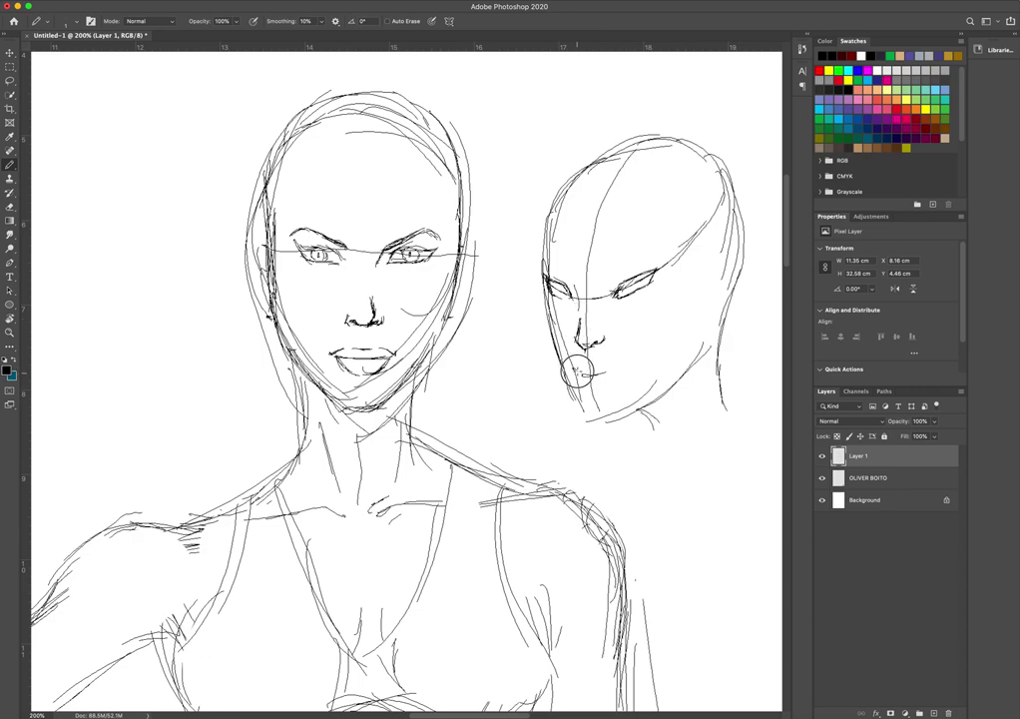
left_click_drag(577, 367, 614, 370)
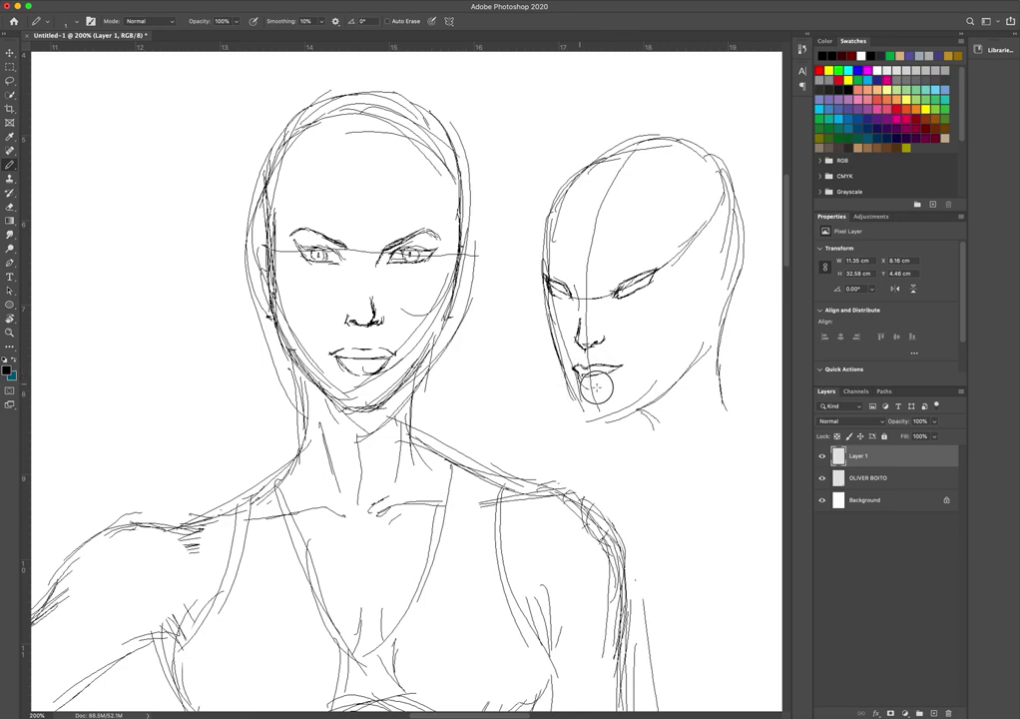
left_click_drag(597, 387, 617, 373)
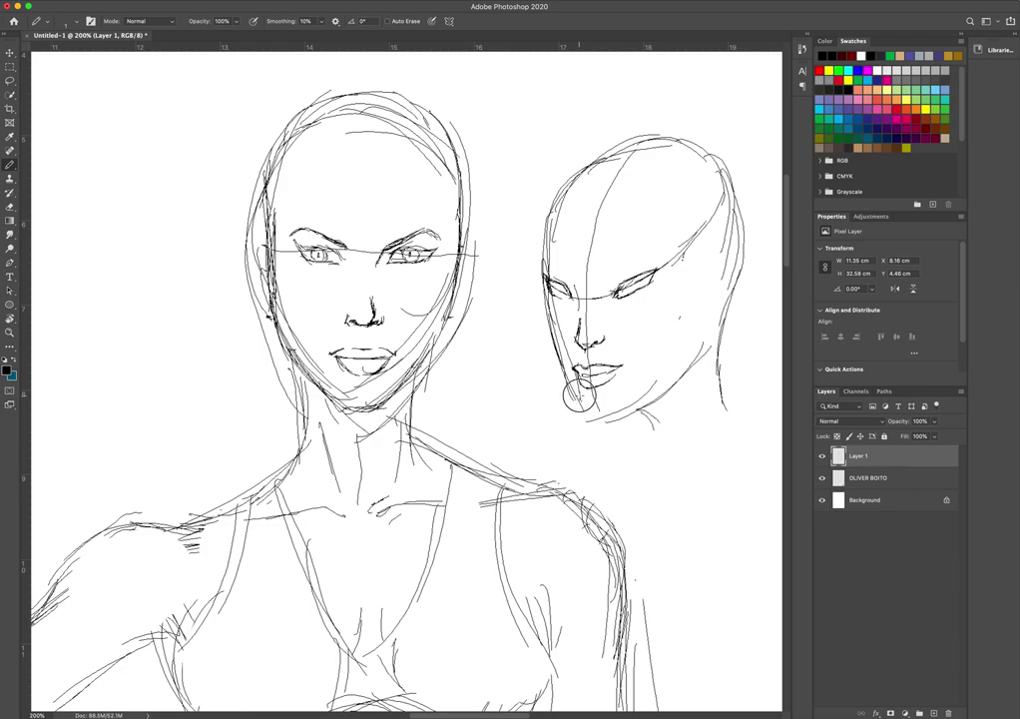
Define the three-quarter head's chin, add a curved guide from the nose base, and draw the ear with its inner detail.
left_click_drag(584, 399, 605, 420)
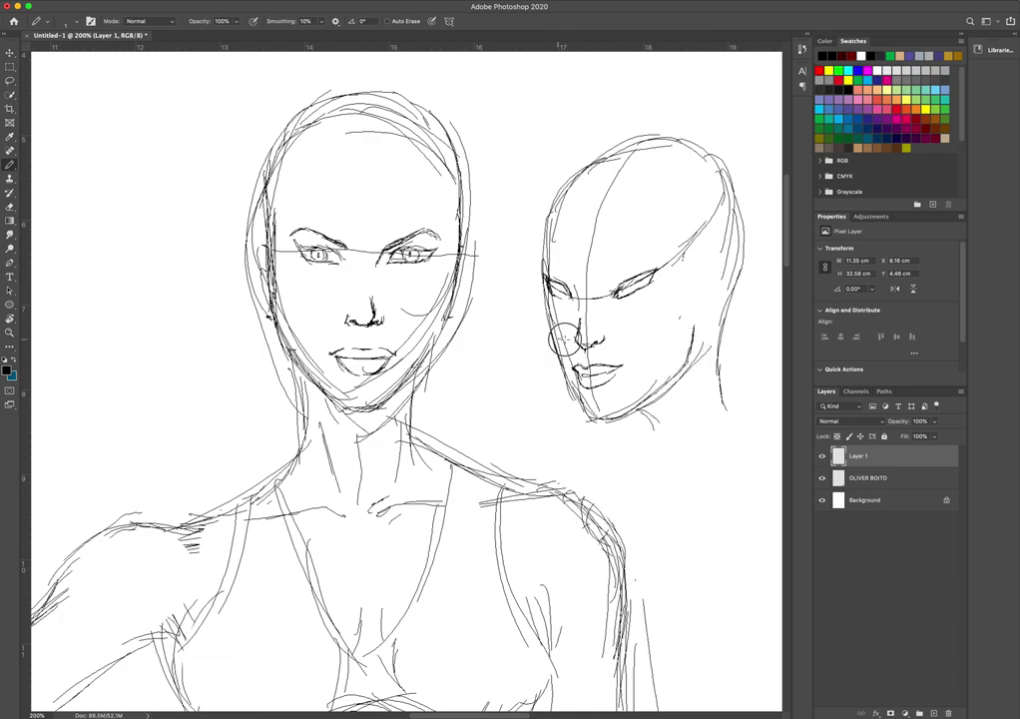
left_click_drag(593, 344, 692, 318)
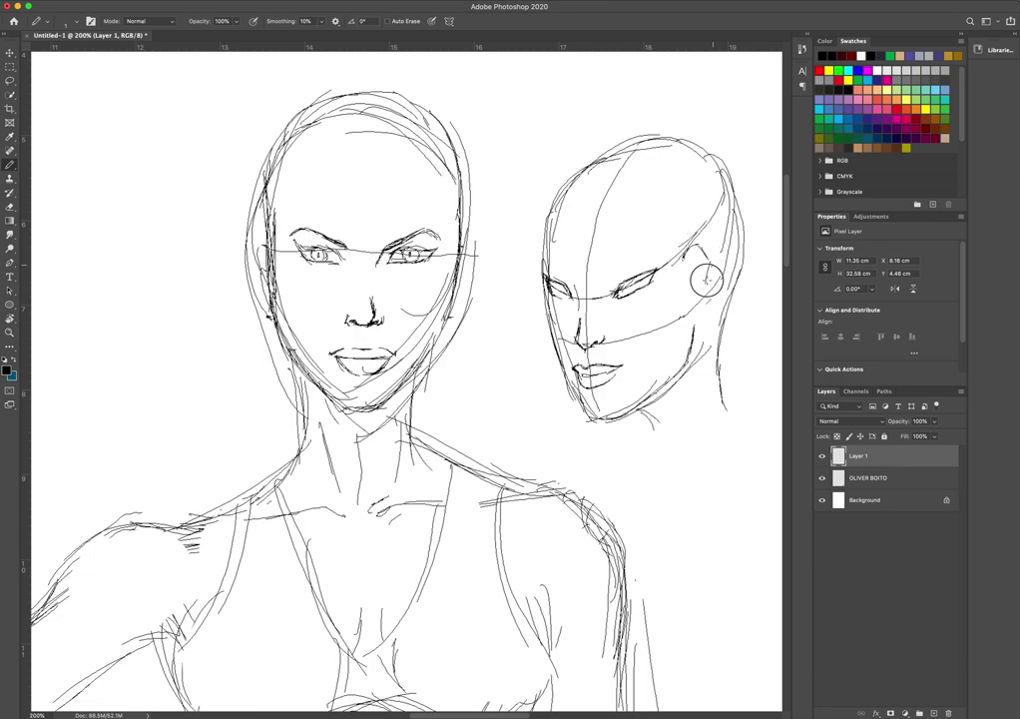
left_click_drag(720, 261, 690, 291)
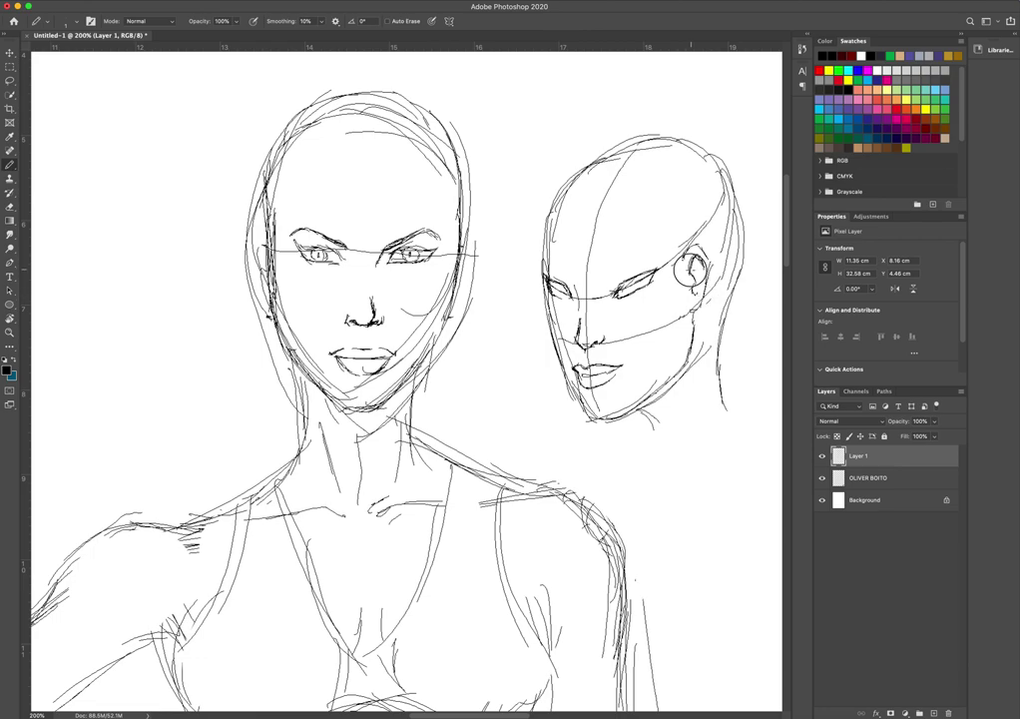
left_click_drag(691, 258, 696, 290)
Outline both ears on the front-facing head between the eye line and the nose base.
mouse_move(458, 243)
left_mouse_down()
mouse_move(472, 243)
mouse_move(473, 275)
mouse_move(458, 311)
left_mouse_up()
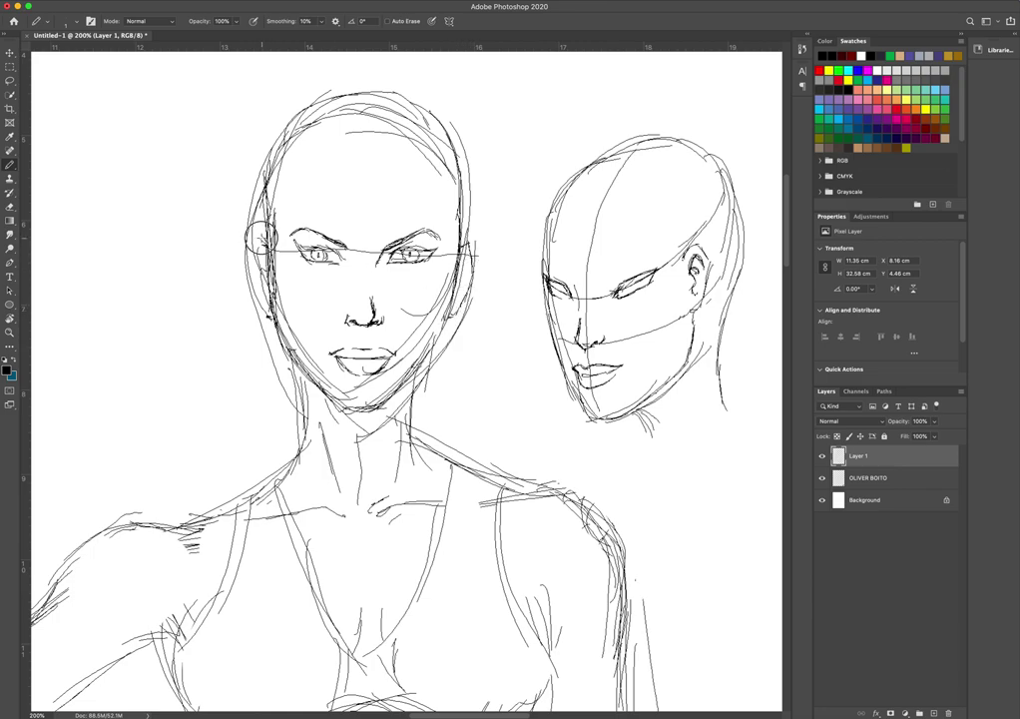
left_click_drag(258, 241, 266, 304)
Sketch a pointed hairline on the figure's forehead with strands swept back over the crown and a small curl at the peak.
left_click_drag(357, 169, 378, 169)
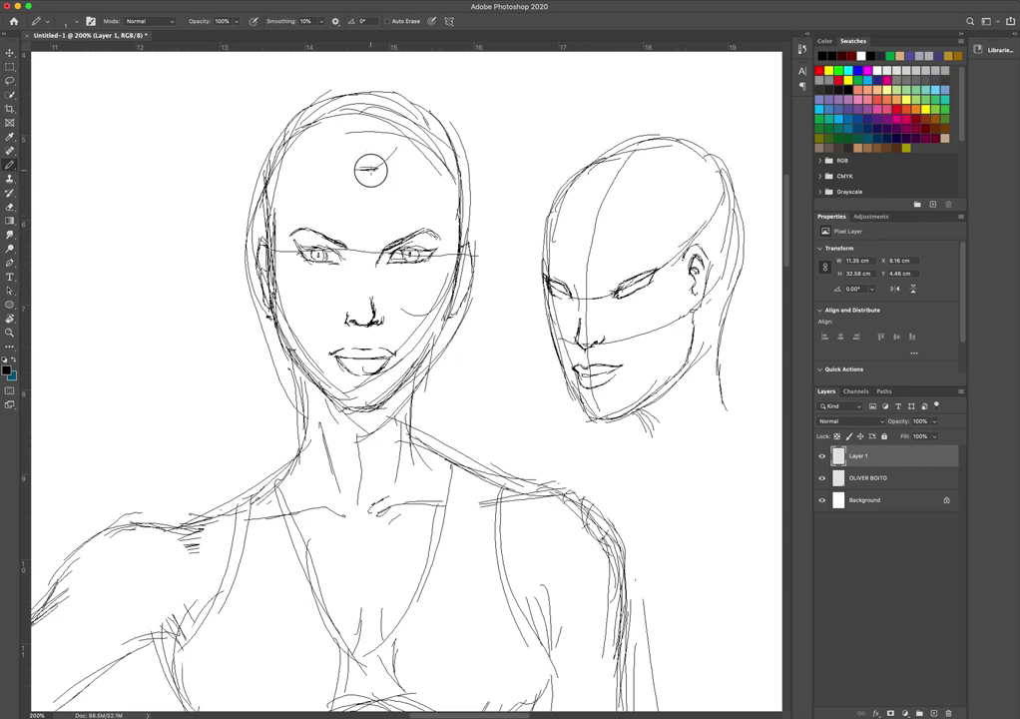
mouse_move(359, 170)
left_mouse_down()
mouse_move(380, 149)
mouse_move(352, 169)
left_mouse_up()
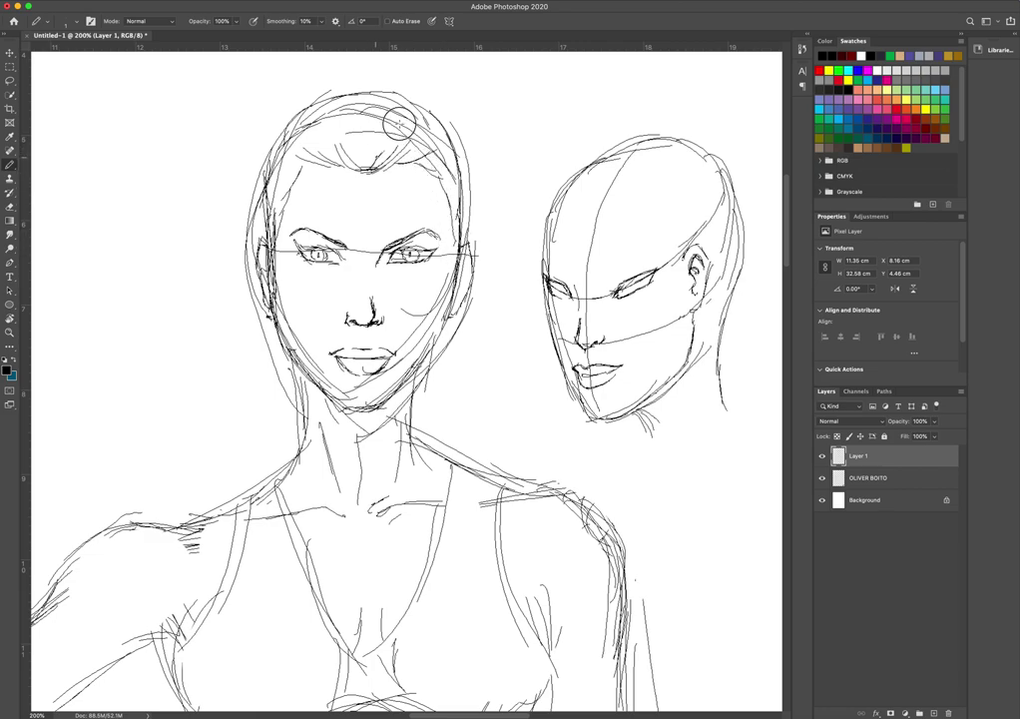
left_click_drag(397, 89, 373, 163)
mouse_move(355, 98)
left_mouse_down()
mouse_move(361, 156)
mouse_move(348, 154)
left_mouse_up()
left_click_drag(328, 108, 353, 166)
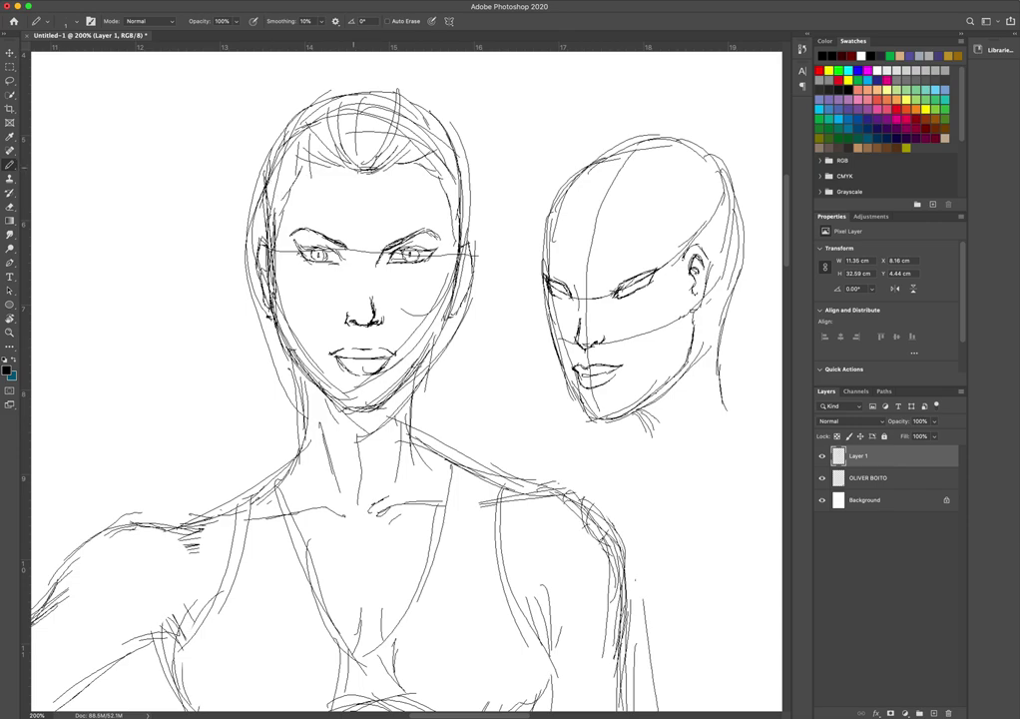
mouse_move(368, 133)
left_mouse_down()
mouse_move(350, 157)
mouse_move(377, 176)
mouse_move(356, 147)
mouse_move(369, 170)
left_mouse_up()
Draw long wavy locks falling from the hairline across one eye and past the cheek to the shoulder.
left_click_drag(392, 164, 398, 200)
mouse_move(382, 143)
left_mouse_down()
mouse_move(412, 252)
mouse_move(449, 297)
mouse_move(413, 219)
mouse_move(454, 309)
left_mouse_up()
mouse_move(414, 180)
left_mouse_down()
mouse_move(464, 323)
mouse_move(450, 330)
mouse_move(479, 297)
mouse_move(475, 313)
mouse_move(454, 297)
mouse_move(473, 402)
left_mouse_up()
mouse_move(465, 331)
left_mouse_down()
mouse_move(460, 371)
mouse_move(433, 408)
mouse_move(436, 442)
left_mouse_up()
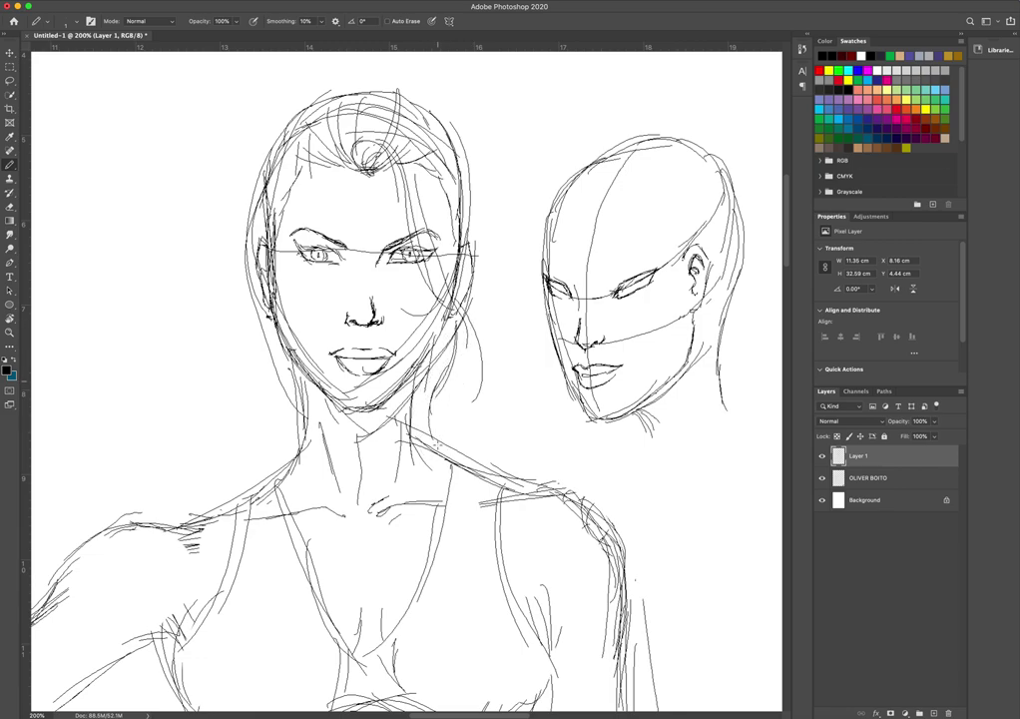
left_click_drag(432, 390, 436, 449)
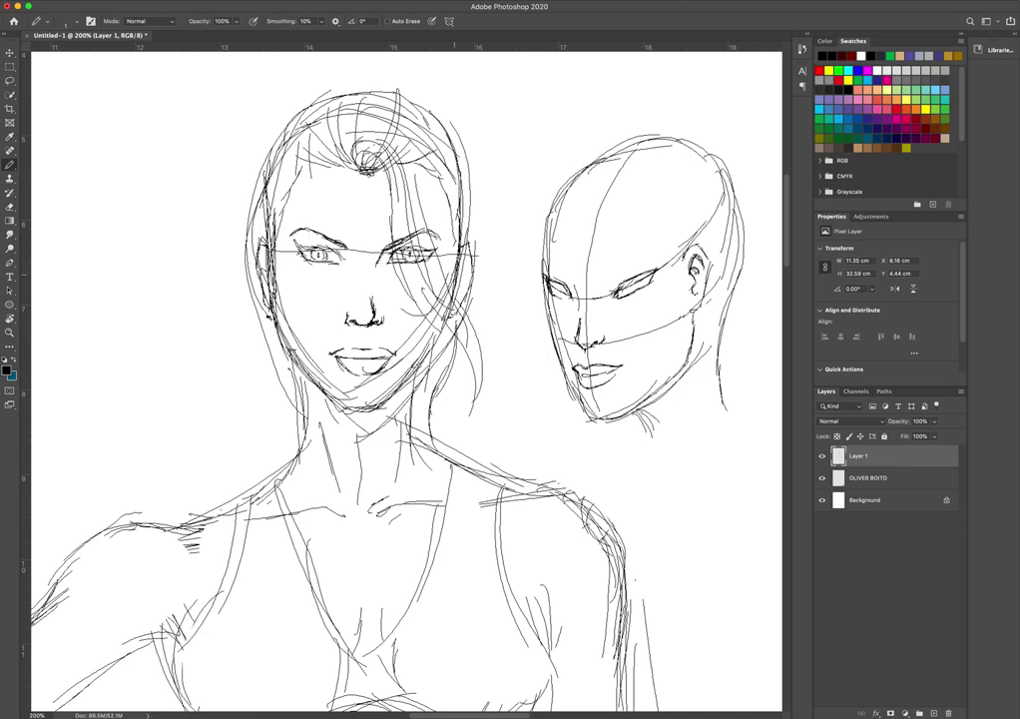
left_click_drag(461, 244, 491, 311)
mouse_move(473, 265)
left_mouse_down()
mouse_move(509, 373)
mouse_move(487, 425)
left_mouse_up()
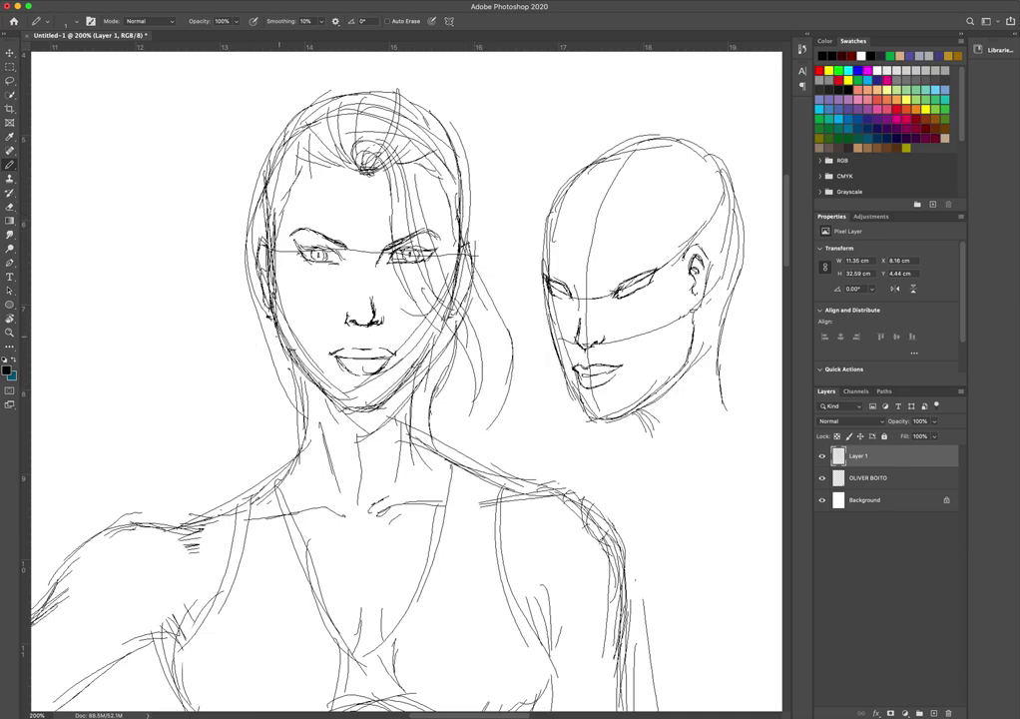
Extend the loose hair behind both sides of the neck with long curved strands reaching the shoulders.
mouse_move(281, 347)
left_mouse_down()
mouse_move(271, 392)
mouse_move(246, 409)
mouse_move(235, 475)
left_mouse_up()
left_click_drag(256, 413, 245, 471)
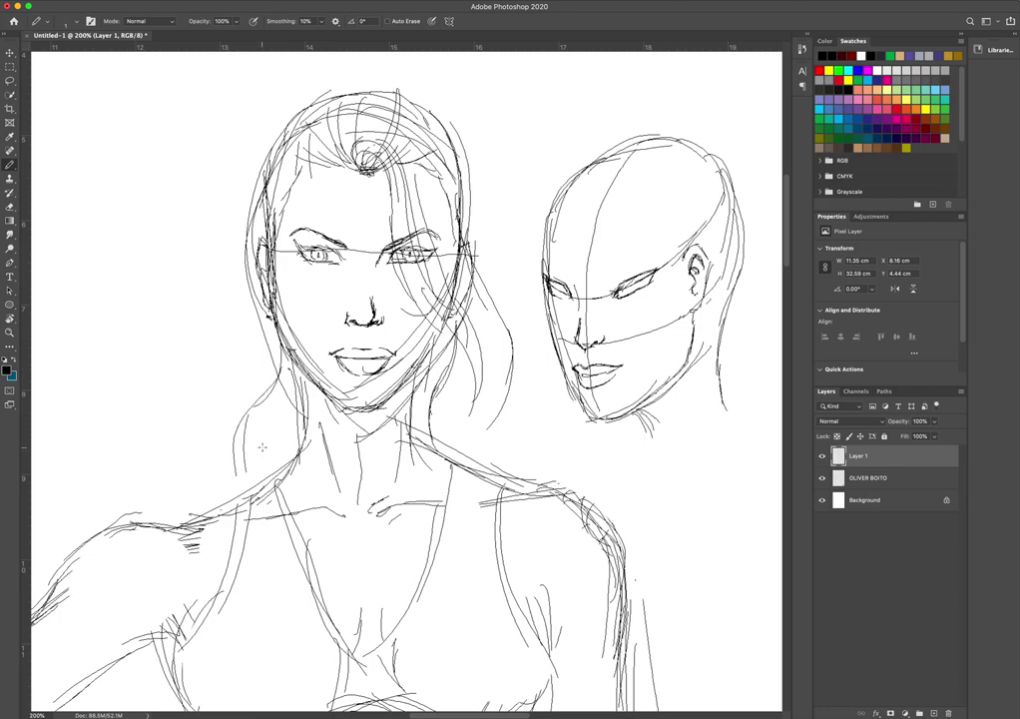
left_click_drag(458, 170, 506, 281)
mouse_move(480, 202)
left_mouse_down()
mouse_move(528, 381)
mouse_move(497, 380)
mouse_move(505, 325)
mouse_move(534, 411)
mouse_move(520, 469)
left_mouse_up()
left_click_drag(505, 330, 501, 355)
left_click_drag(266, 201, 262, 233)
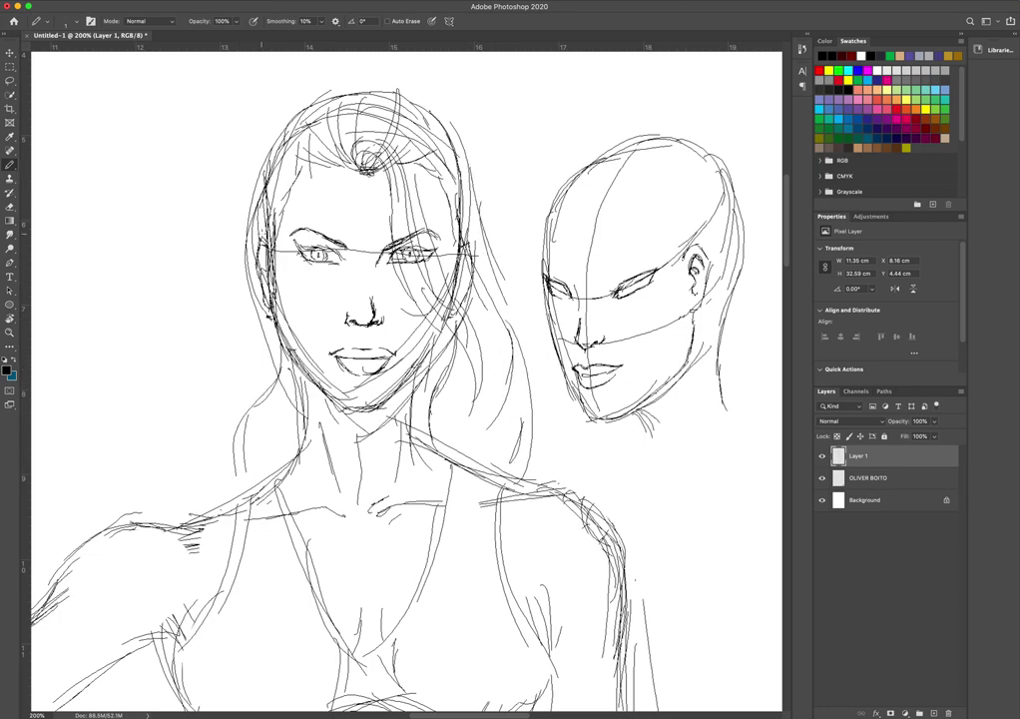
left_click_drag(261, 350, 223, 479)
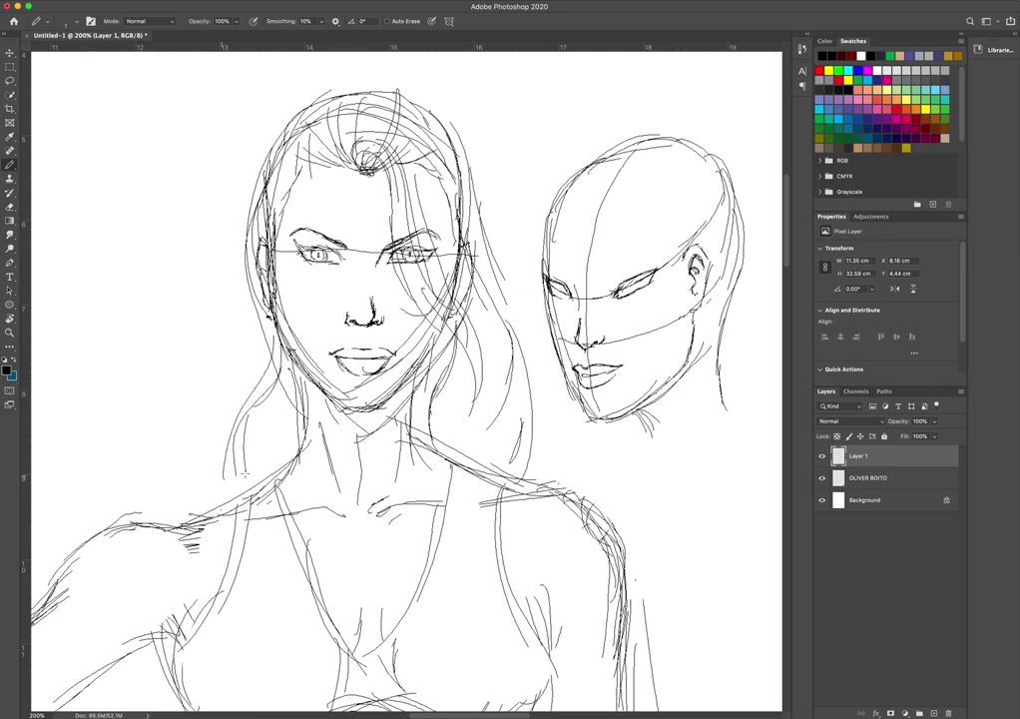
Fit the page in view and erase the three-quarter head with a hard round eraser of about 198 px.
left_click(9, 333)
left_click(322, 21)
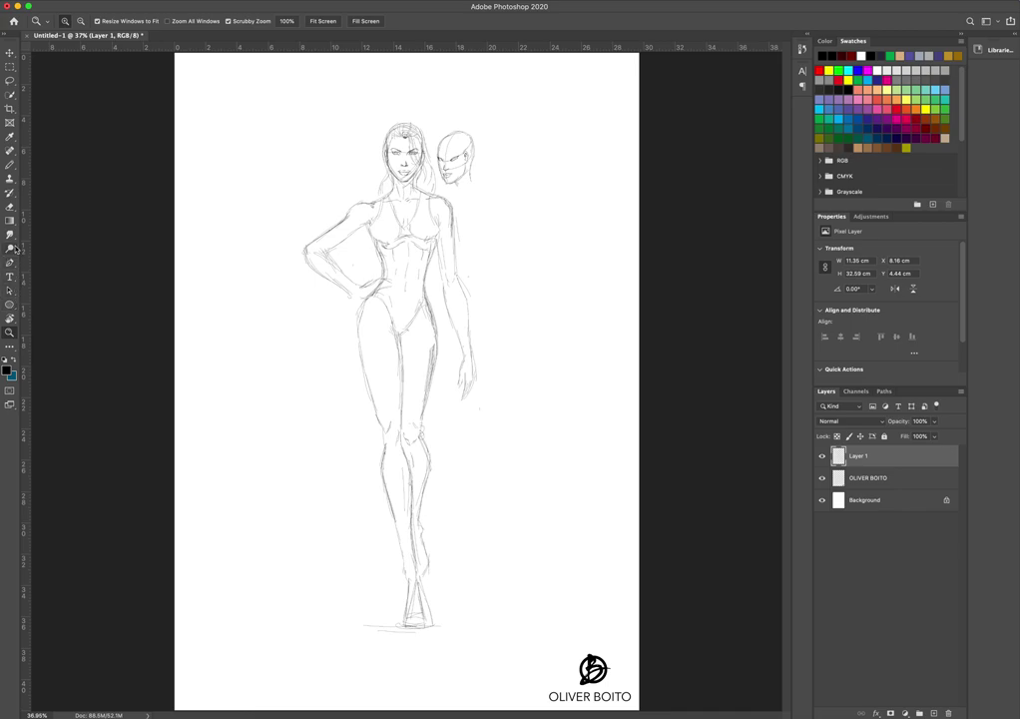
left_click(10, 207)
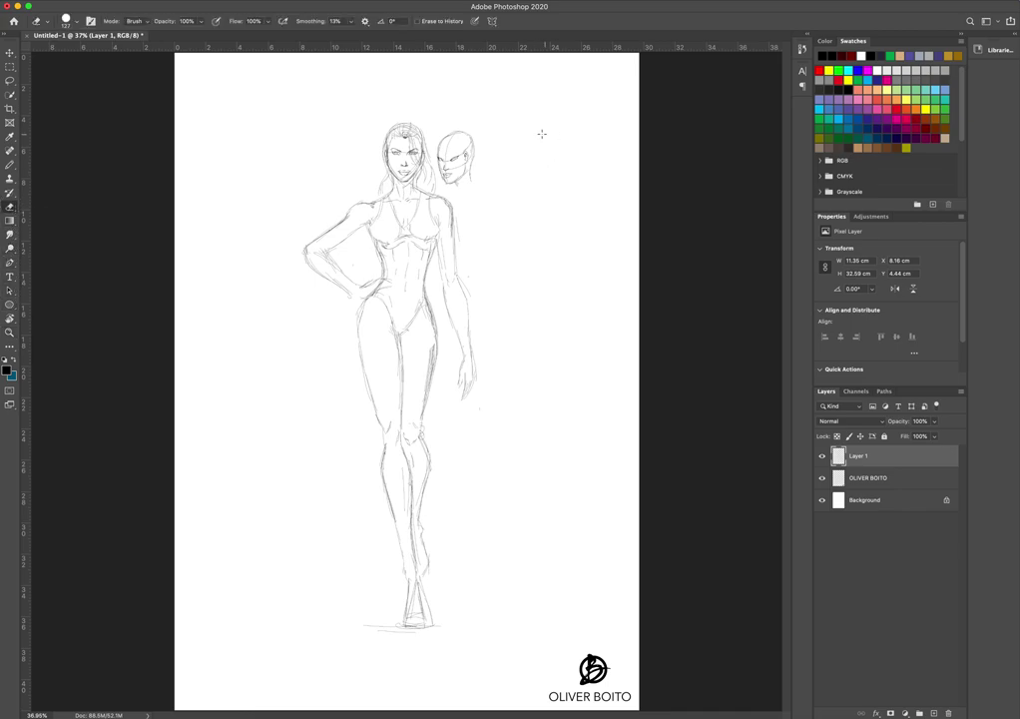
right_click(486, 133)
left_click_drag(587, 155, 598, 154)
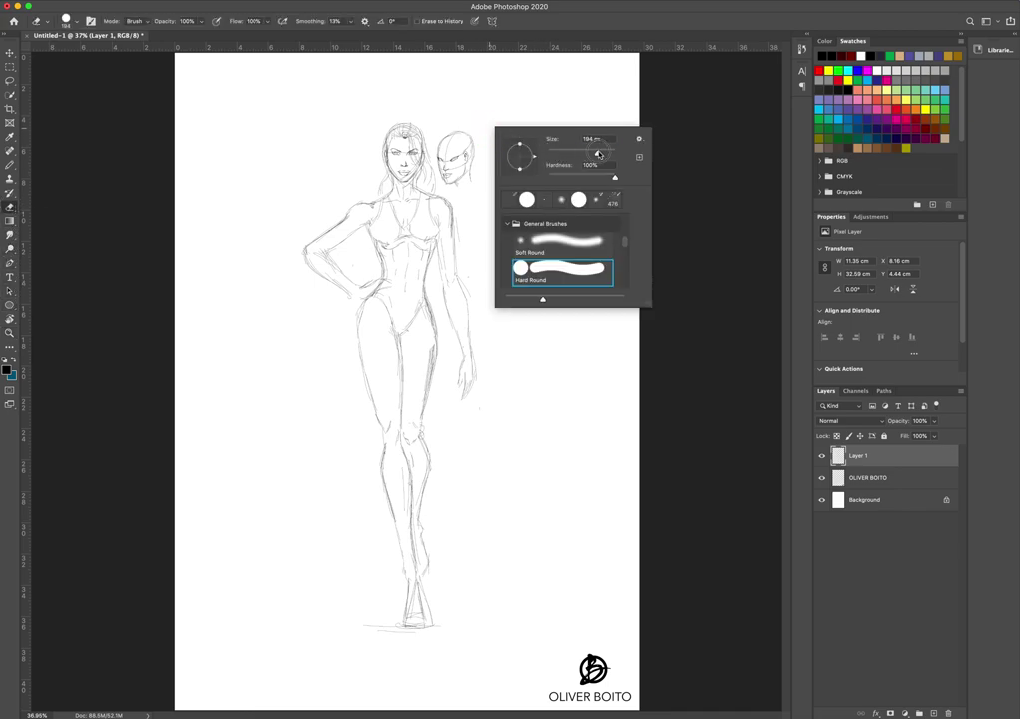
left_click(482, 145)
mouse_move(470, 157)
left_mouse_down()
mouse_move(467, 167)
mouse_move(453, 137)
mouse_move(447, 175)
left_mouse_up()
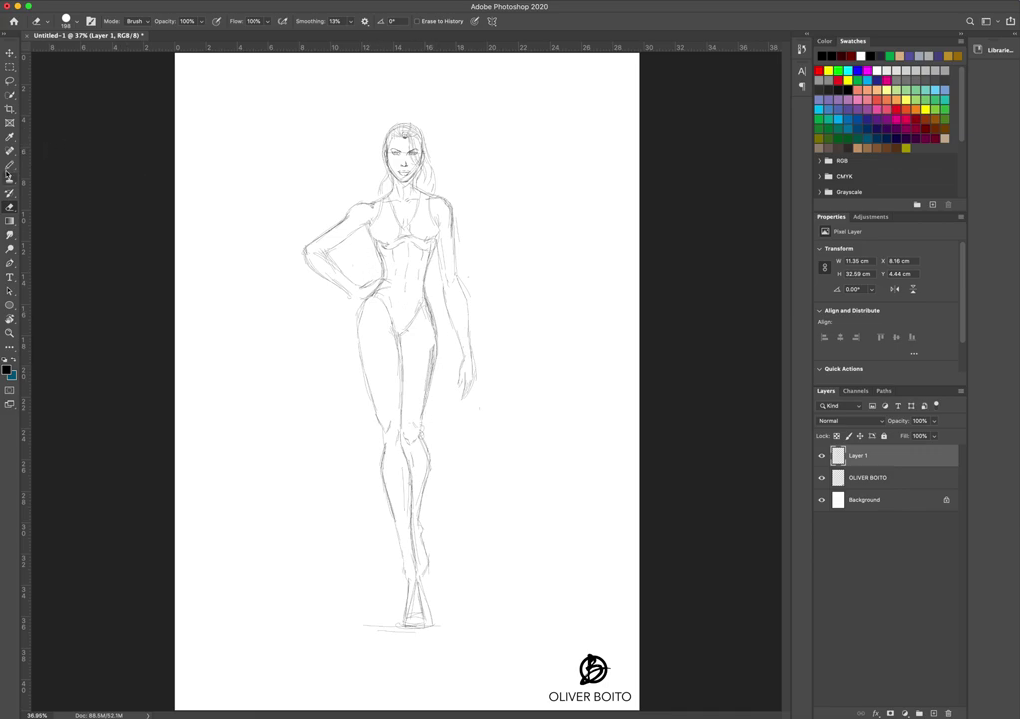
With the Pencil tool, sketch a straight bodice neckline and a flared skirt edge sweeping outward from the bent-arm hip to the hem.
key("b")
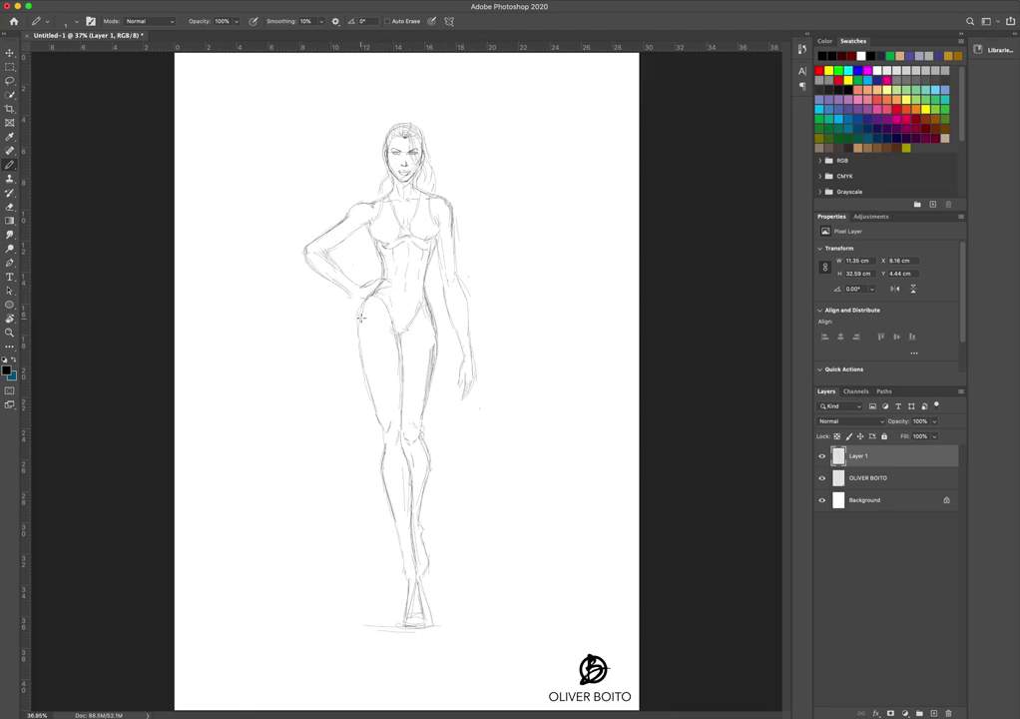
left_click_drag(369, 298, 350, 359)
left_click_drag(365, 301, 349, 374)
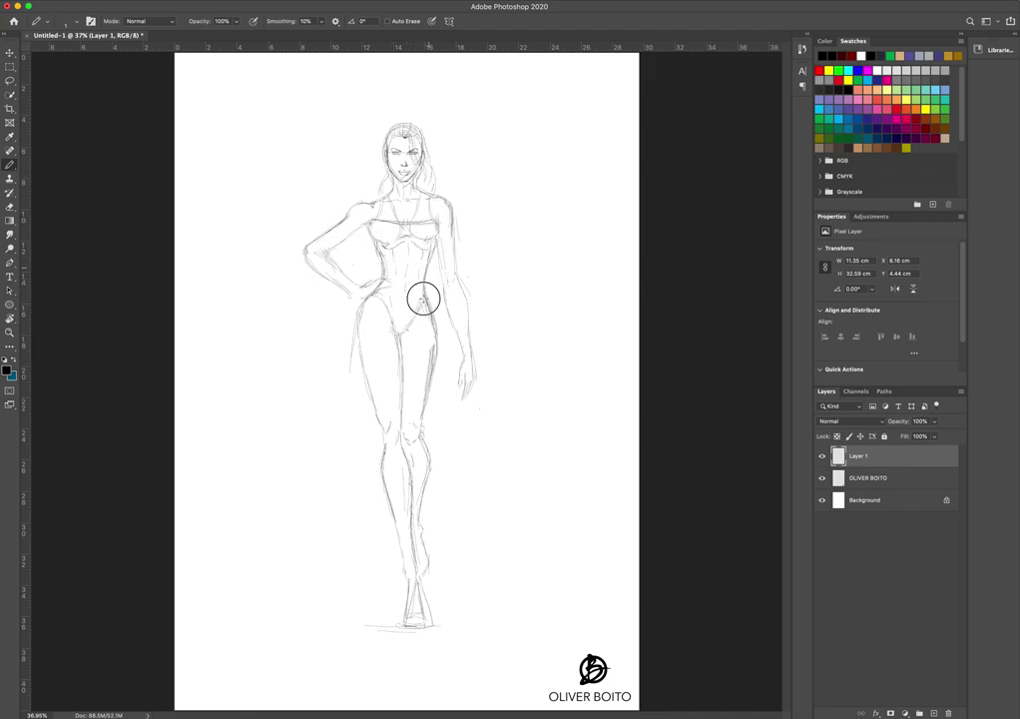
left_click_drag(359, 309, 322, 419)
left_click_drag(361, 312, 270, 519)
mouse_move(358, 309)
left_mouse_down()
mouse_move(273, 497)
mouse_move(297, 541)
mouse_move(315, 545)
left_mouse_up()
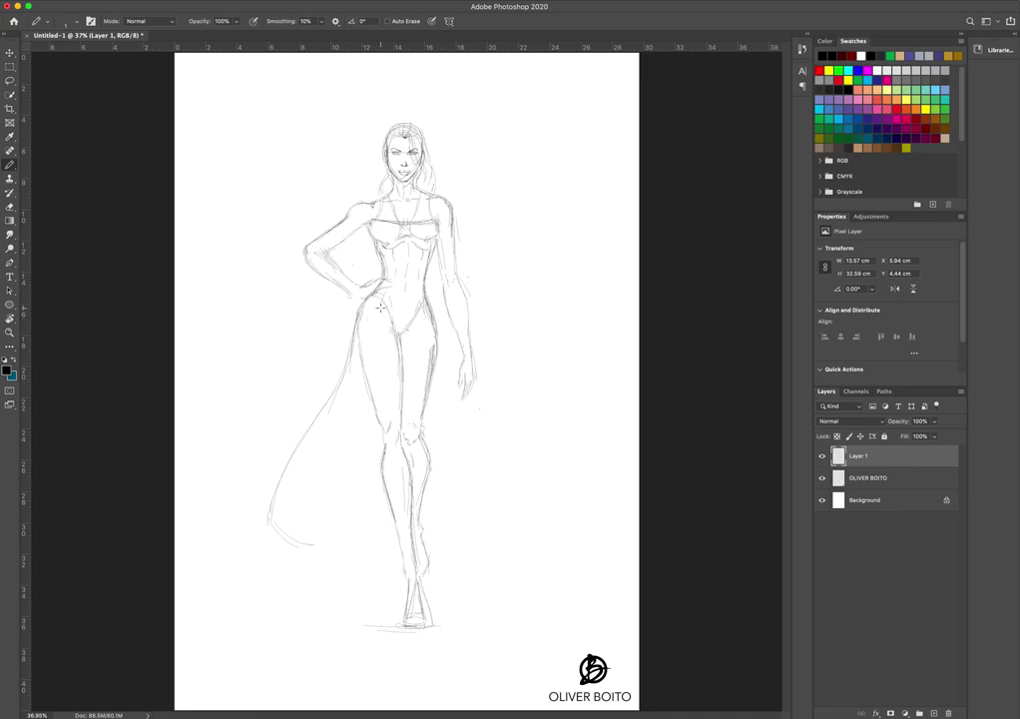
Sketch the skirt's inner fold and curved lower hem, and draw its opposite edge falling past the knee.
mouse_move(381, 310)
left_mouse_down()
mouse_move(343, 401)
mouse_move(322, 537)
left_mouse_up()
mouse_move(322, 477)
left_mouse_down()
mouse_move(325, 547)
mouse_move(334, 545)
mouse_move(342, 569)
mouse_move(326, 562)
mouse_move(371, 579)
mouse_move(338, 571)
mouse_move(376, 575)
mouse_move(404, 566)
left_mouse_up()
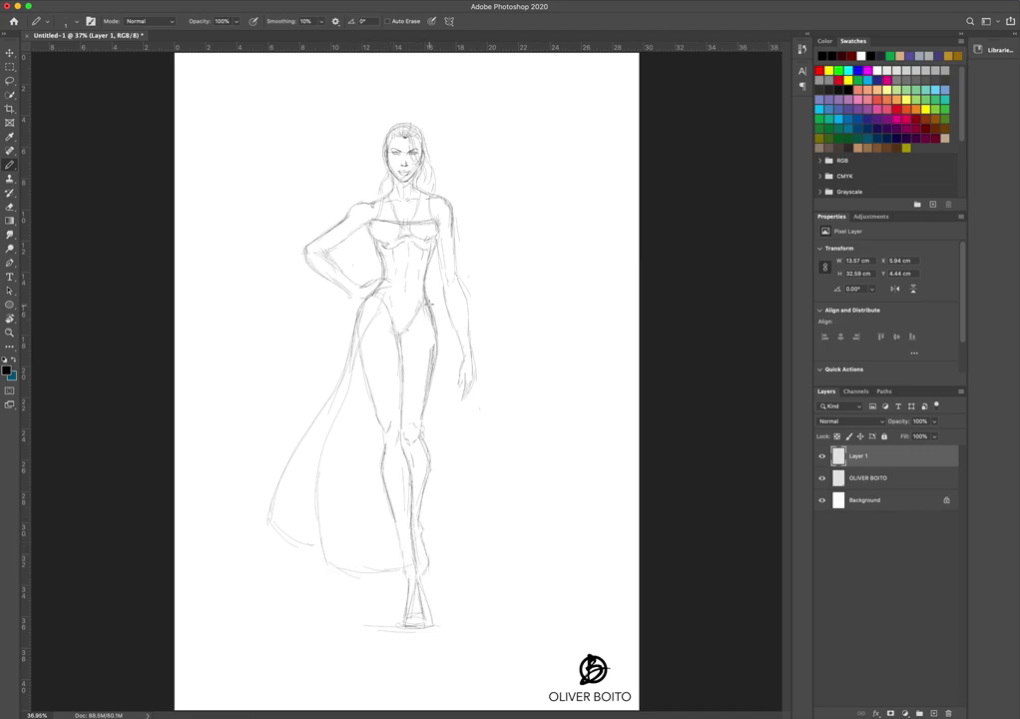
mouse_move(440, 352)
left_mouse_down()
mouse_move(426, 400)
mouse_move(439, 348)
mouse_move(431, 406)
mouse_move(441, 445)
left_mouse_up()
left_click_drag(438, 376, 446, 460)
mouse_move(435, 411)
left_mouse_down()
mouse_move(455, 506)
mouse_move(444, 495)
mouse_move(411, 542)
mouse_move(437, 518)
mouse_move(429, 520)
mouse_move(455, 513)
mouse_move(447, 473)
left_mouse_up()
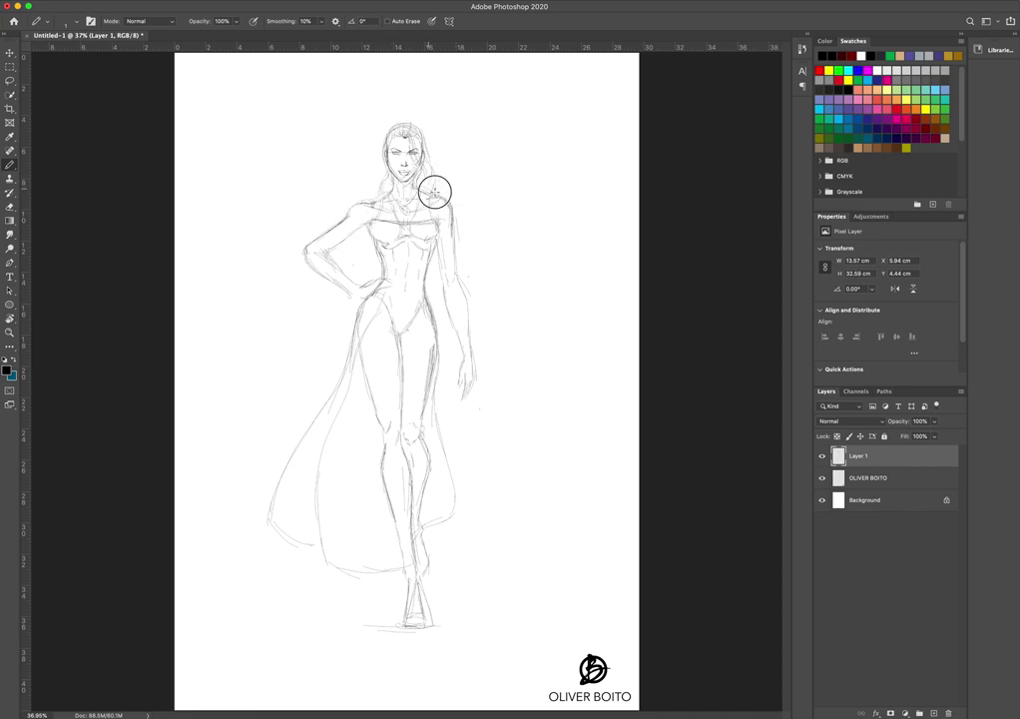
Sketch a wide cape flowing out behind both arms, with a wavy hem and fold on the straight-arm side.
left_click_drag(460, 215, 543, 469)
mouse_move(332, 295)
left_mouse_down()
mouse_move(258, 442)
mouse_move(269, 406)
mouse_move(273, 456)
mouse_move(253, 438)
mouse_move(262, 425)
mouse_move(262, 468)
left_mouse_up()
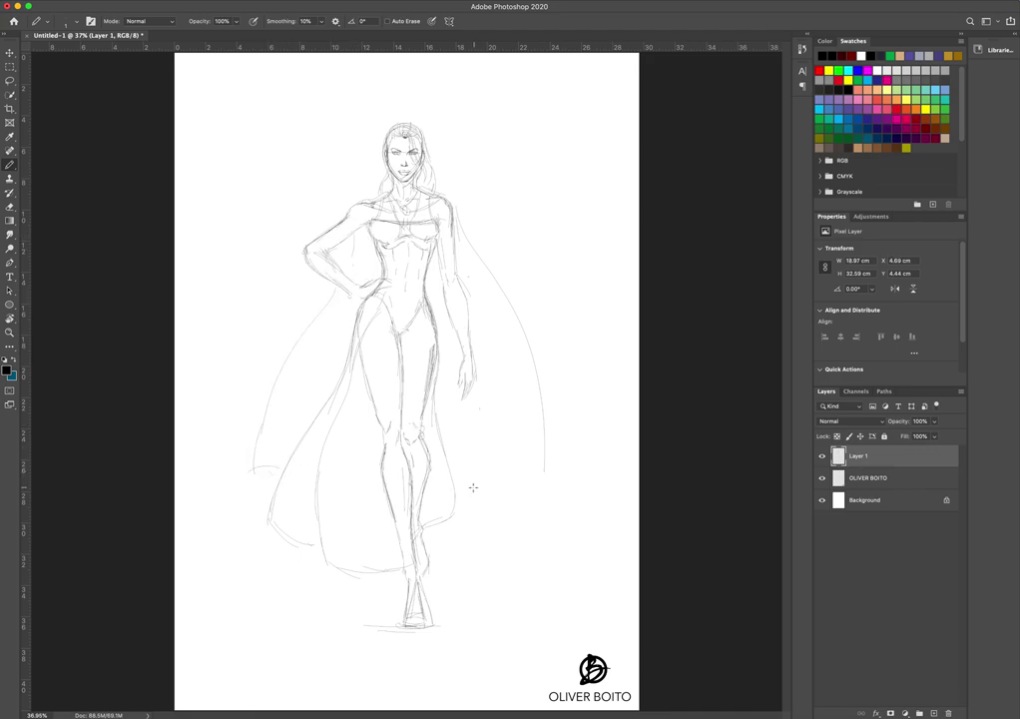
left_click_drag(461, 494, 505, 470)
mouse_move(492, 391)
left_mouse_down()
mouse_move(507, 482)
mouse_move(544, 475)
left_mouse_up()
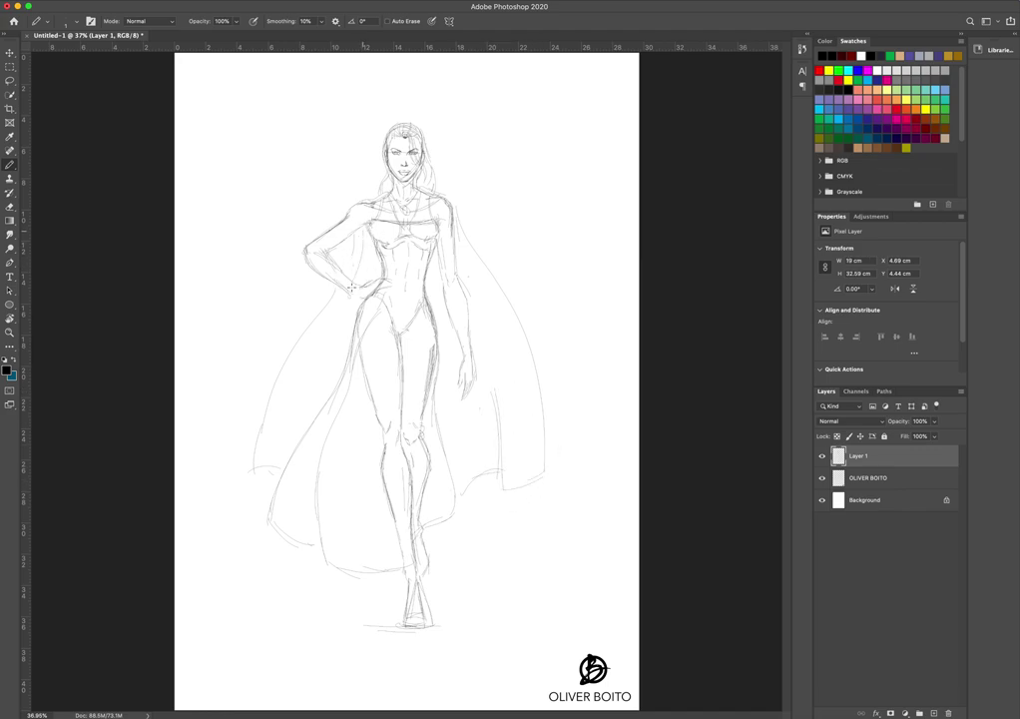
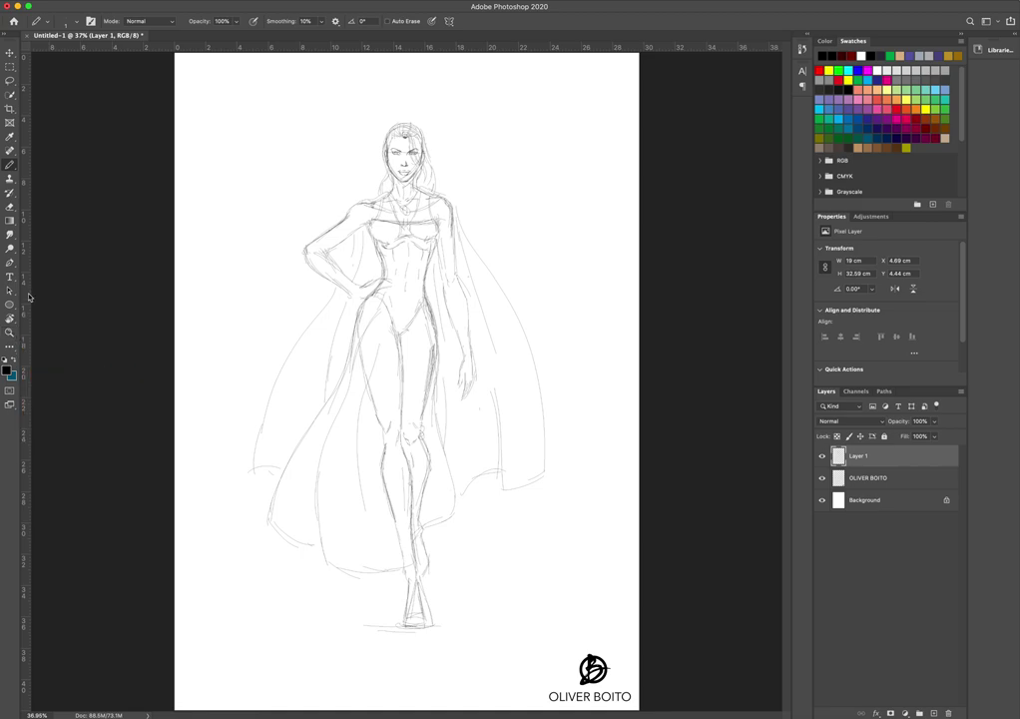
Enlarge the hard round eraser to 1040 px and erase the entire dressed figure sketch from Layer 1.
left_click_drag(10, 207, 100, 202)
right_click(315, 257)
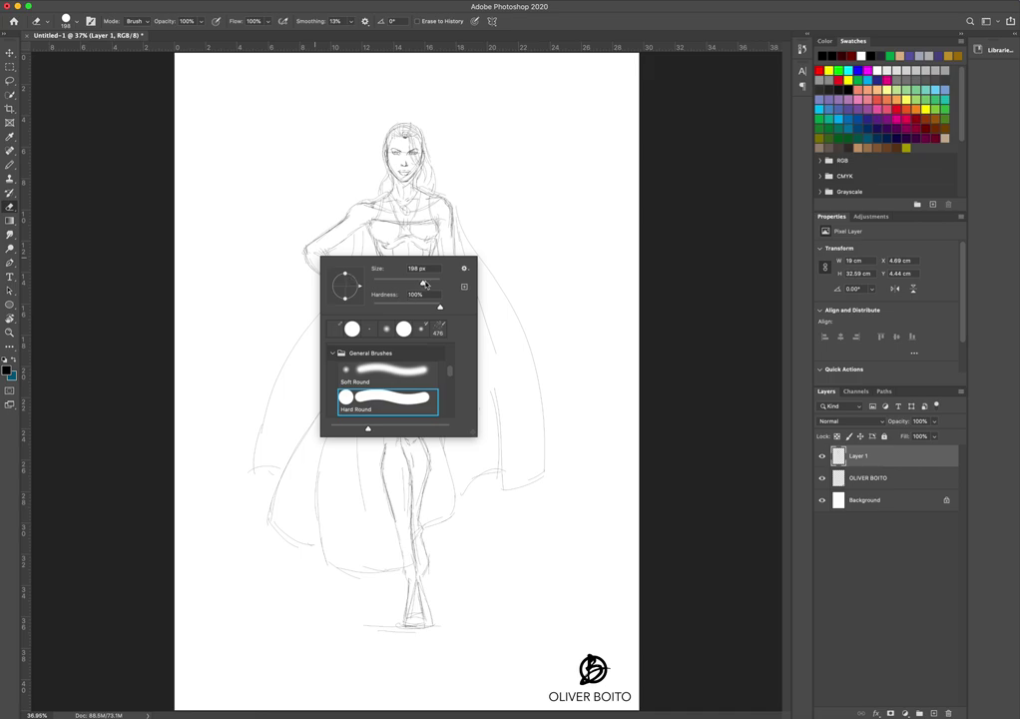
mouse_move(401, 120)
left_mouse_down()
mouse_move(374, 207)
mouse_move(422, 122)
mouse_move(304, 264)
mouse_move(326, 286)
mouse_move(465, 170)
mouse_move(318, 431)
mouse_move(542, 263)
mouse_move(445, 456)
mouse_move(466, 519)
mouse_move(466, 566)
mouse_move(407, 635)
mouse_move(393, 623)
mouse_move(351, 623)
mouse_move(293, 570)
mouse_move(275, 421)
left_mouse_up()
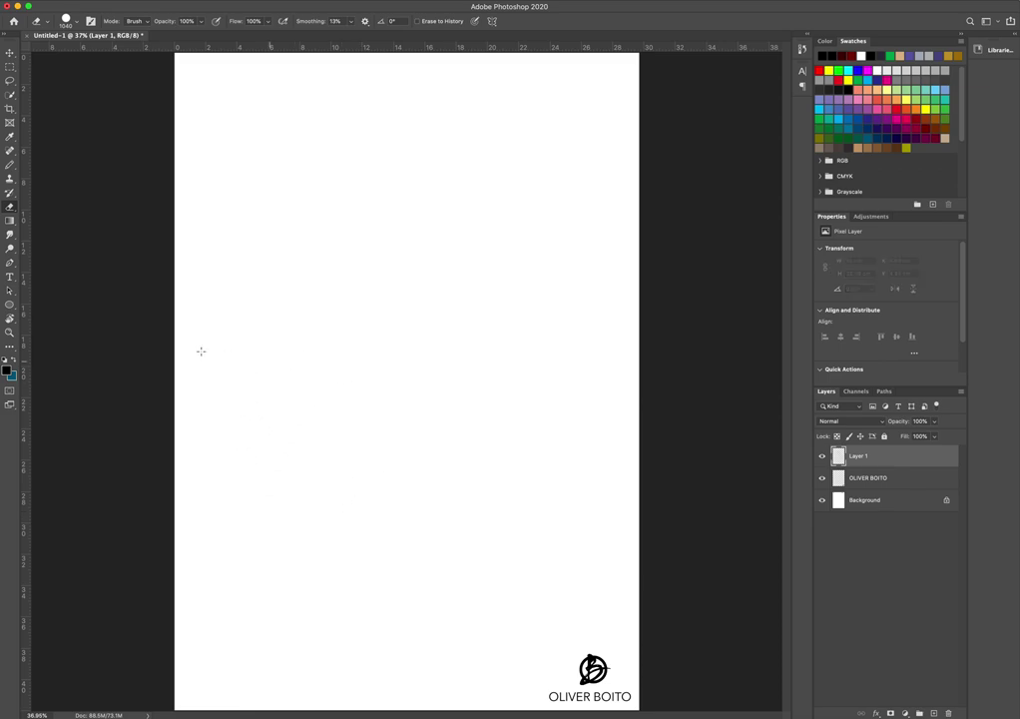
With the Pencil tool, sketch a front-facing oval head, a thick neck, a broad shoulder line and V-shaped torso guide marks.
left_click(10, 164)
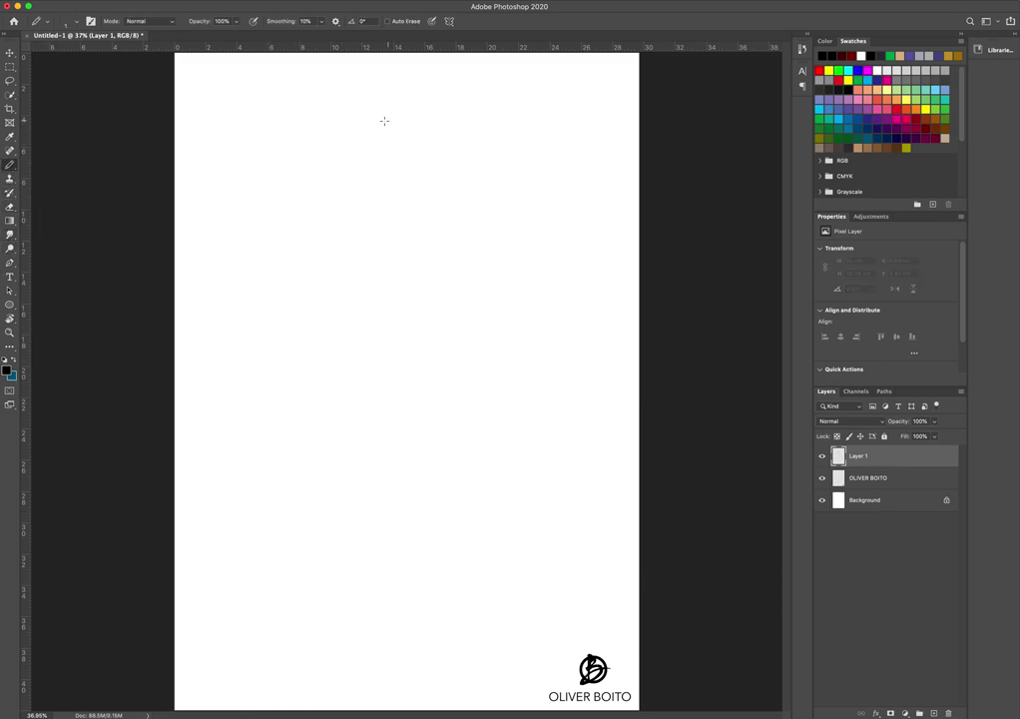
mouse_move(384, 123)
left_mouse_down()
mouse_move(397, 160)
mouse_move(381, 142)
mouse_move(400, 165)
mouse_move(416, 161)
mouse_move(405, 169)
mouse_move(420, 120)
mouse_move(390, 109)
mouse_move(420, 112)
mouse_move(407, 104)
mouse_move(419, 117)
mouse_move(419, 149)
mouse_move(420, 128)
mouse_move(386, 128)
mouse_move(387, 114)
mouse_move(388, 162)
left_mouse_up()
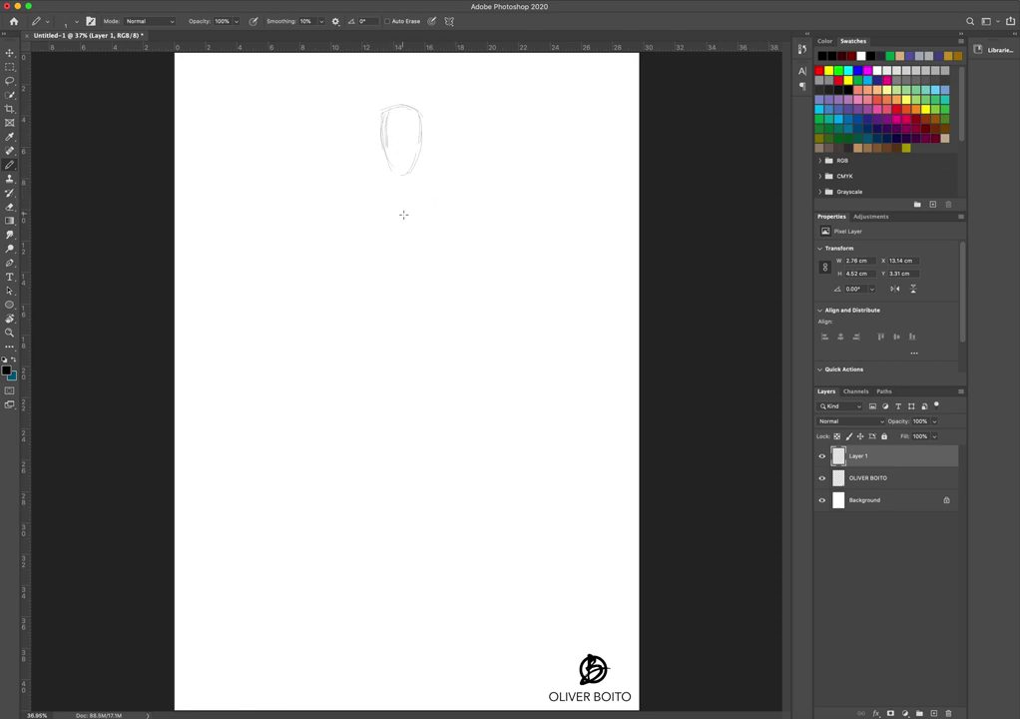
left_click_drag(419, 155, 420, 169)
left_click_drag(414, 164, 424, 181)
left_click_drag(351, 188, 457, 187)
mouse_move(349, 188)
left_mouse_down()
mouse_move(398, 286)
mouse_move(441, 232)
mouse_move(401, 279)
left_mouse_up()
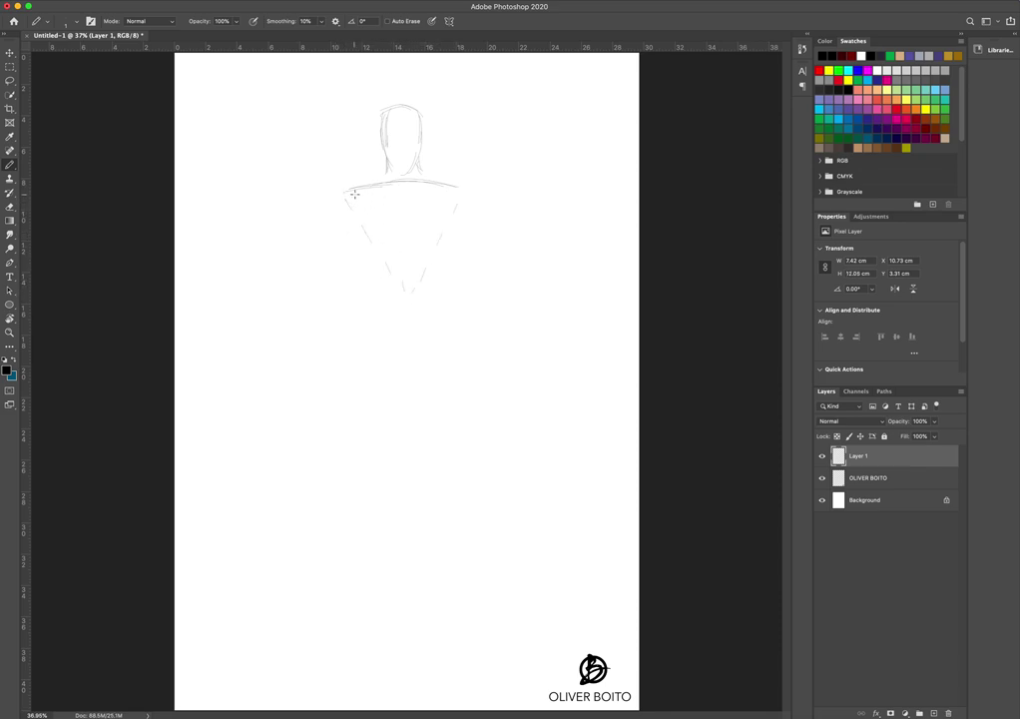
Sketch the squared chest muscles, the pelvis block, and the rib arch with abdominal lines inside the male torso.
mouse_move(343, 192)
left_mouse_down()
mouse_move(361, 235)
mouse_move(345, 201)
mouse_move(363, 225)
mouse_move(349, 218)
mouse_move(407, 216)
mouse_move(397, 222)
mouse_move(404, 205)
mouse_move(413, 223)
mouse_move(409, 209)
mouse_move(448, 223)
mouse_move(430, 220)
mouse_move(461, 212)
mouse_move(463, 190)
mouse_move(453, 217)
mouse_move(460, 202)
mouse_move(402, 212)
left_mouse_up()
mouse_move(435, 298)
left_mouse_down()
mouse_move(382, 313)
mouse_move(377, 304)
mouse_move(367, 334)
mouse_move(381, 330)
mouse_move(407, 350)
mouse_move(442, 309)
left_mouse_up()
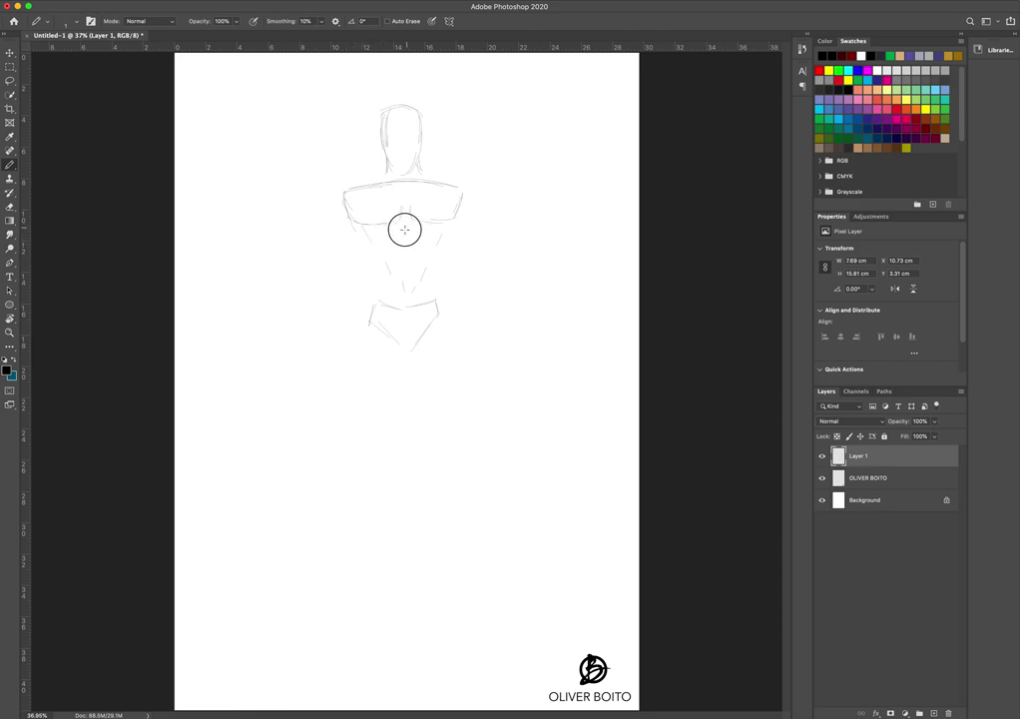
mouse_move(405, 230)
left_mouse_down()
mouse_move(372, 250)
mouse_move(443, 234)
left_mouse_up()
left_click_drag(407, 230, 404, 295)
mouse_move(429, 243)
left_mouse_down()
mouse_move(423, 270)
mouse_move(389, 266)
mouse_move(391, 281)
left_mouse_up()
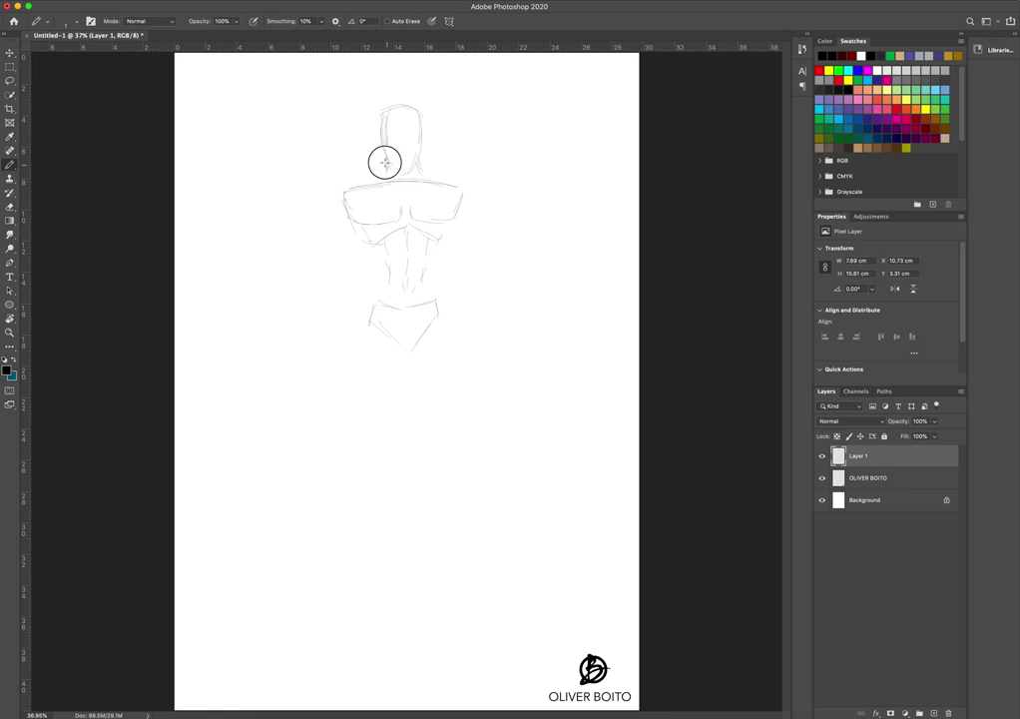
Draw the sloping neck-to-shoulder muscles and the tapering outer contours of the torso from chest to hips.
left_click_drag(384, 162, 361, 185)
left_click_drag(418, 162, 451, 184)
left_click_drag(461, 212, 437, 291)
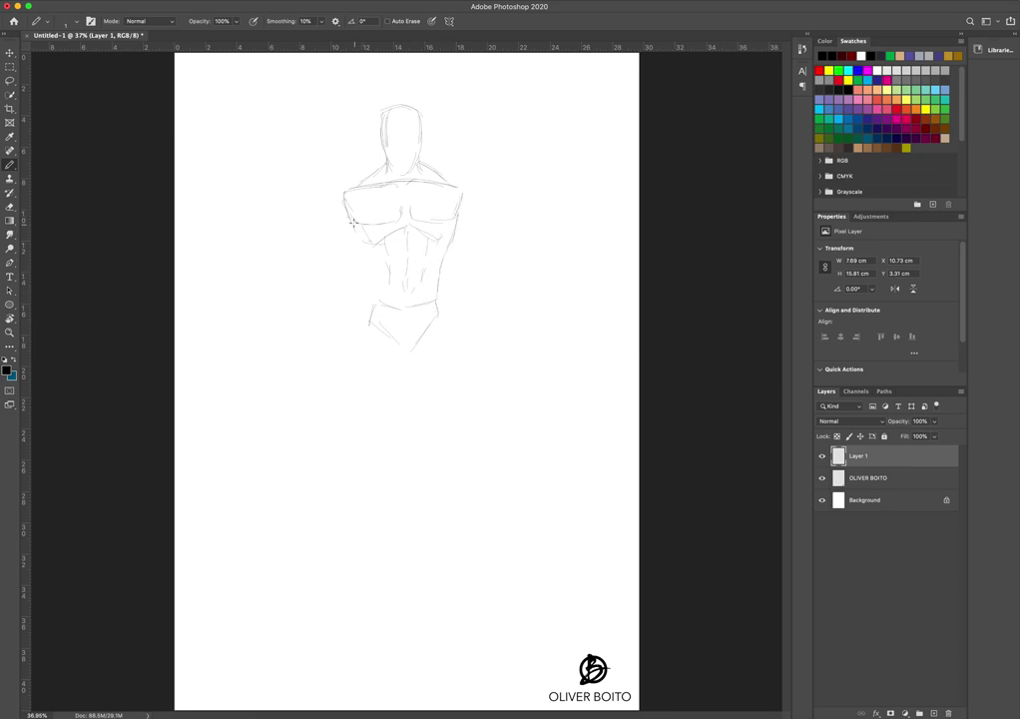
mouse_move(351, 224)
left_mouse_down()
mouse_move(373, 282)
mouse_move(348, 381)
left_mouse_up()
Draw the outer and inner thigh contours of the leg on the page's left and long guide lines for a wide-legged stance.
left_click_drag(369, 325, 349, 380)
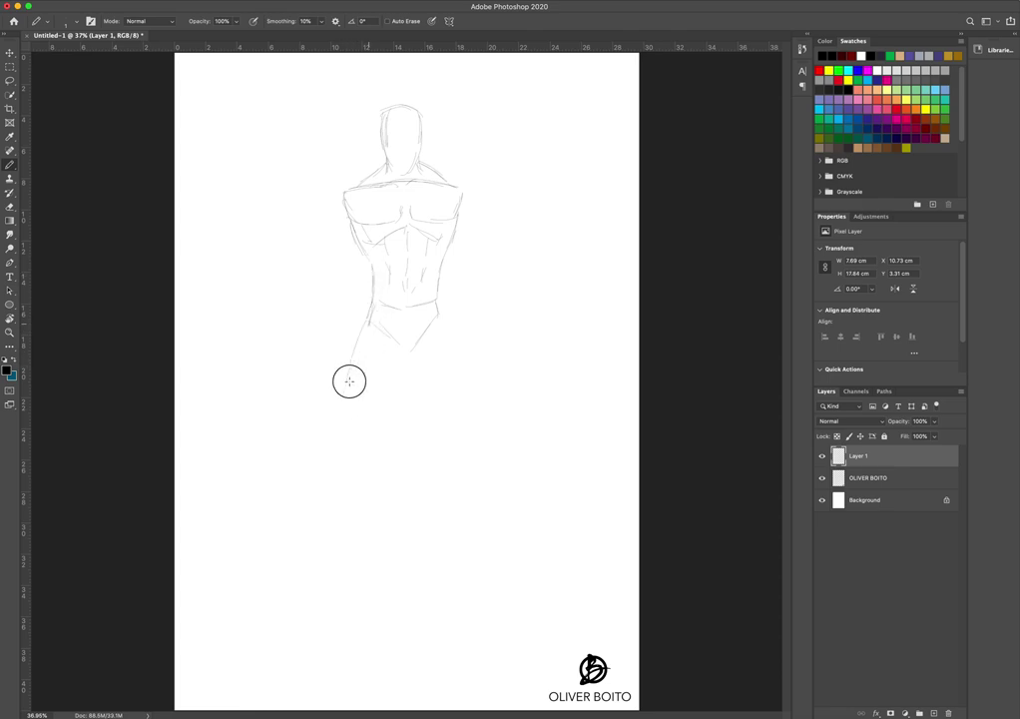
mouse_move(360, 329)
left_mouse_down()
mouse_move(340, 430)
mouse_move(342, 392)
left_mouse_up()
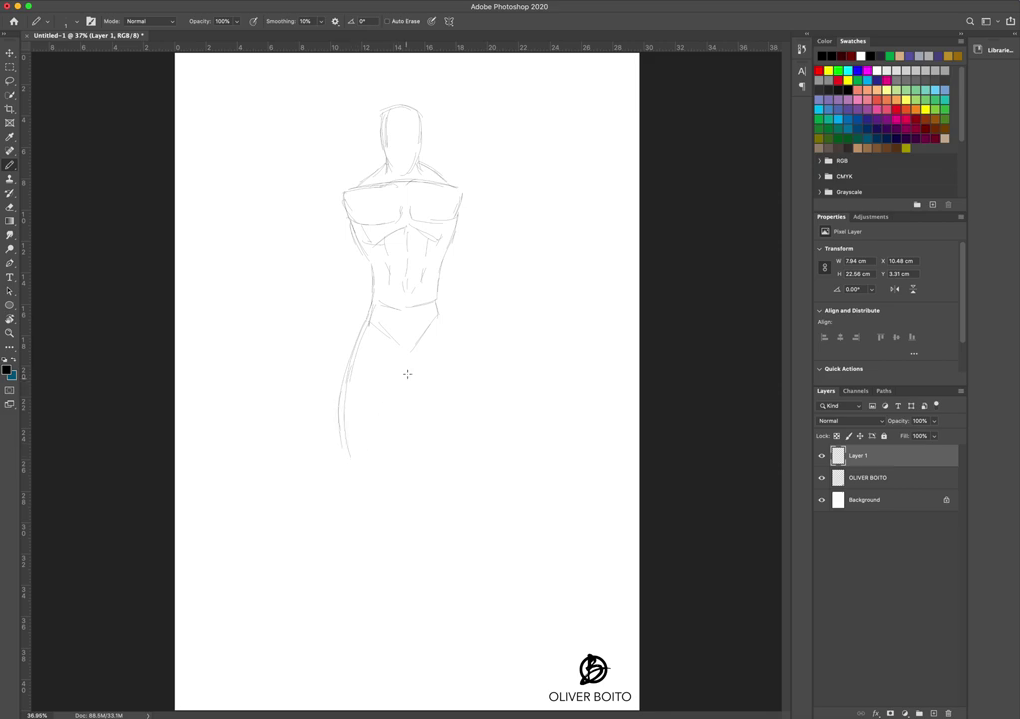
left_click_drag(404, 347, 393, 426)
left_click_drag(372, 325, 312, 631)
left_click_drag(440, 327, 508, 656)
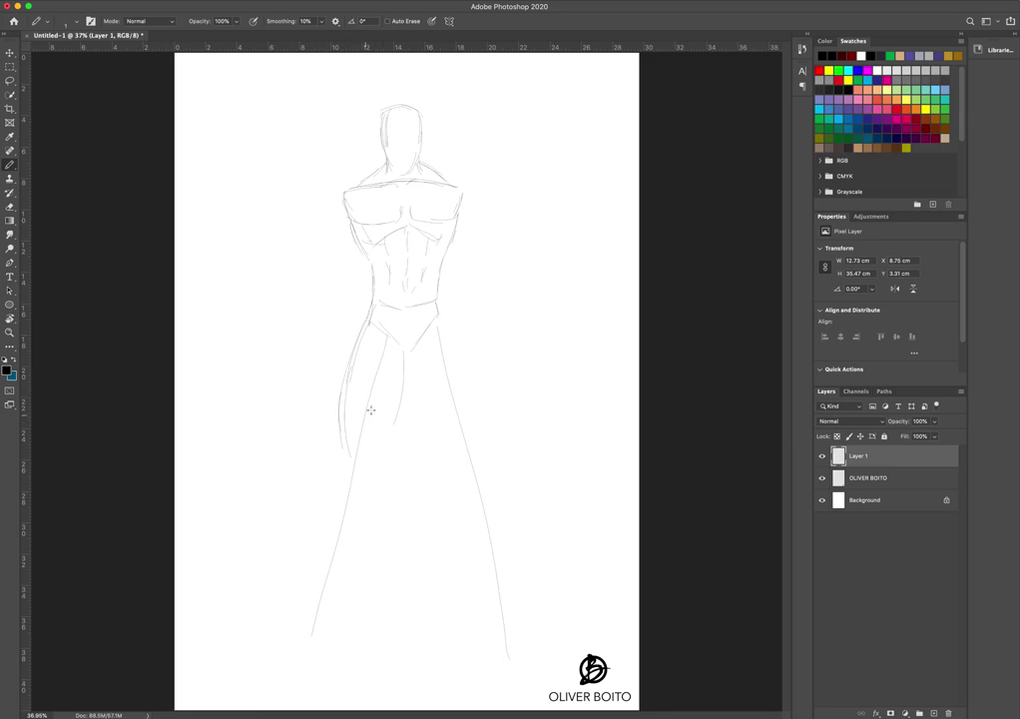
Complete the leg on the page's left with its inner thigh, knee, calf, ankle and foot.
left_click_drag(403, 355, 388, 425)
mouse_move(385, 429)
left_mouse_down()
mouse_move(369, 458)
mouse_move(352, 461)
mouse_move(354, 473)
left_mouse_up()
mouse_move(372, 446)
left_mouse_down()
mouse_move(364, 478)
mouse_move(383, 429)
mouse_move(321, 502)
mouse_move(333, 474)
mouse_move(316, 519)
mouse_move(322, 490)
mouse_move(319, 555)
left_mouse_up()
left_click_drag(317, 509, 316, 587)
mouse_move(366, 472)
left_mouse_down()
mouse_move(359, 507)
mouse_move(338, 473)
mouse_move(355, 519)
mouse_move(370, 505)
mouse_move(348, 538)
left_mouse_up()
mouse_move(348, 546)
left_mouse_down()
mouse_move(329, 584)
mouse_move(315, 557)
mouse_move(320, 539)
mouse_move(285, 670)
mouse_move(294, 663)
mouse_move(330, 668)
left_mouse_up()
left_click_drag(325, 597, 333, 649)
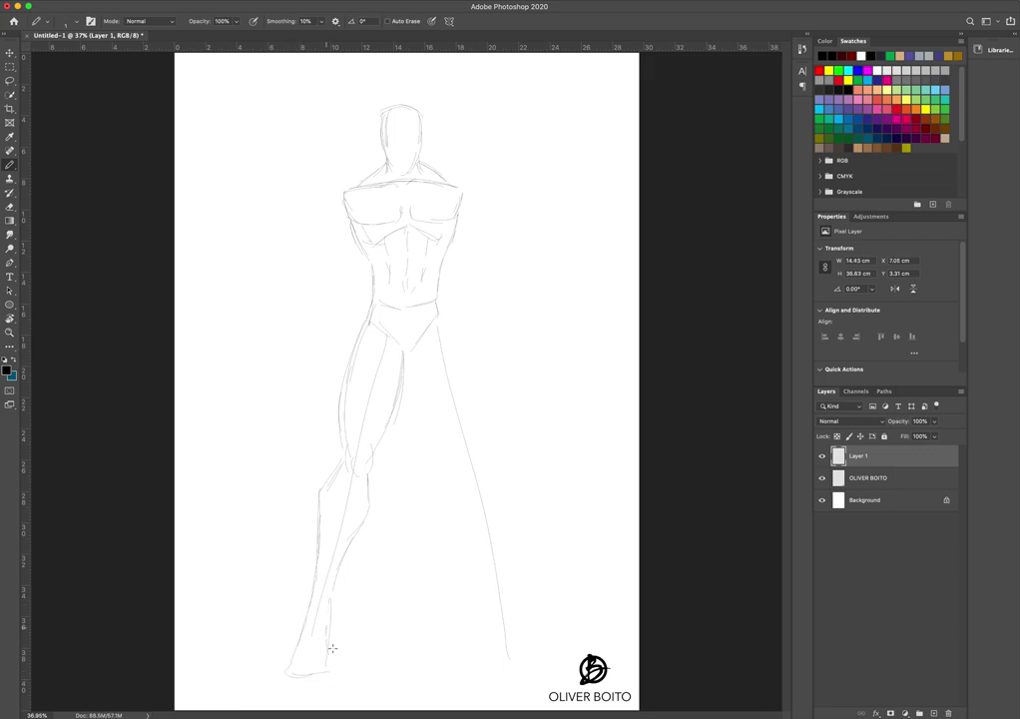
Sketch the opposite leg with its thigh, kneecap, calf and lower leg contours down to the foot.
left_click_drag(410, 349, 440, 437)
mouse_move(443, 319)
left_mouse_down()
mouse_move(467, 394)
mouse_move(472, 364)
mouse_move(478, 399)
mouse_move(460, 534)
mouse_move(485, 573)
mouse_move(468, 542)
mouse_move(489, 633)
left_mouse_up()
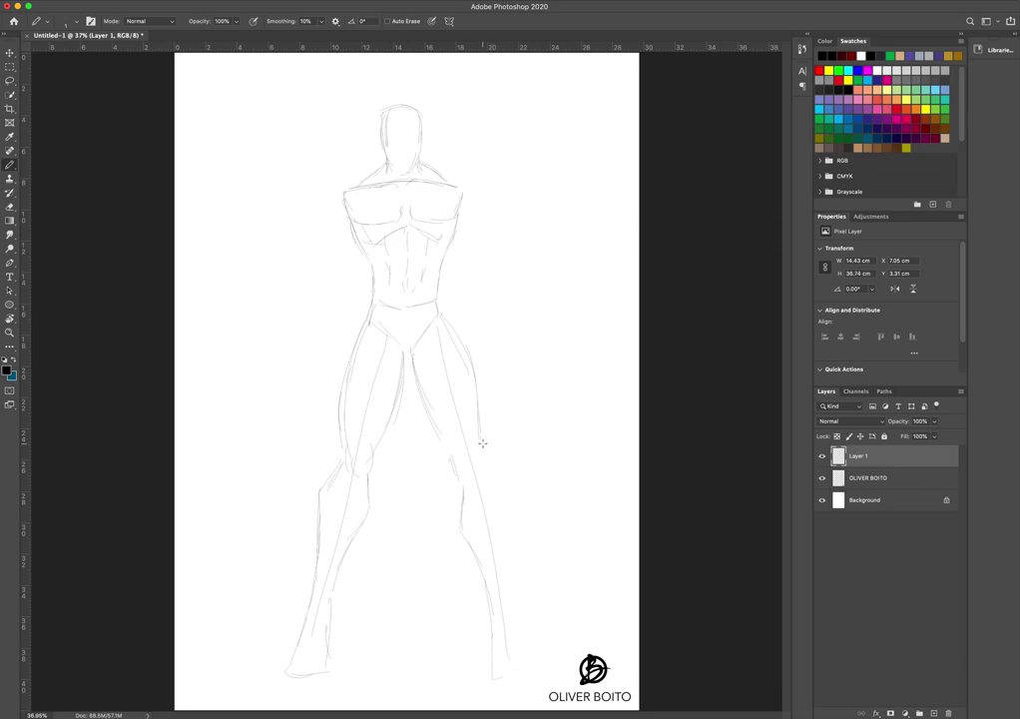
mouse_move(480, 455)
left_mouse_down()
mouse_move(507, 521)
mouse_move(508, 583)
left_mouse_up()
left_click_drag(508, 518, 511, 644)
left_click_drag(464, 457, 464, 472)
left_click_drag(463, 462, 464, 477)
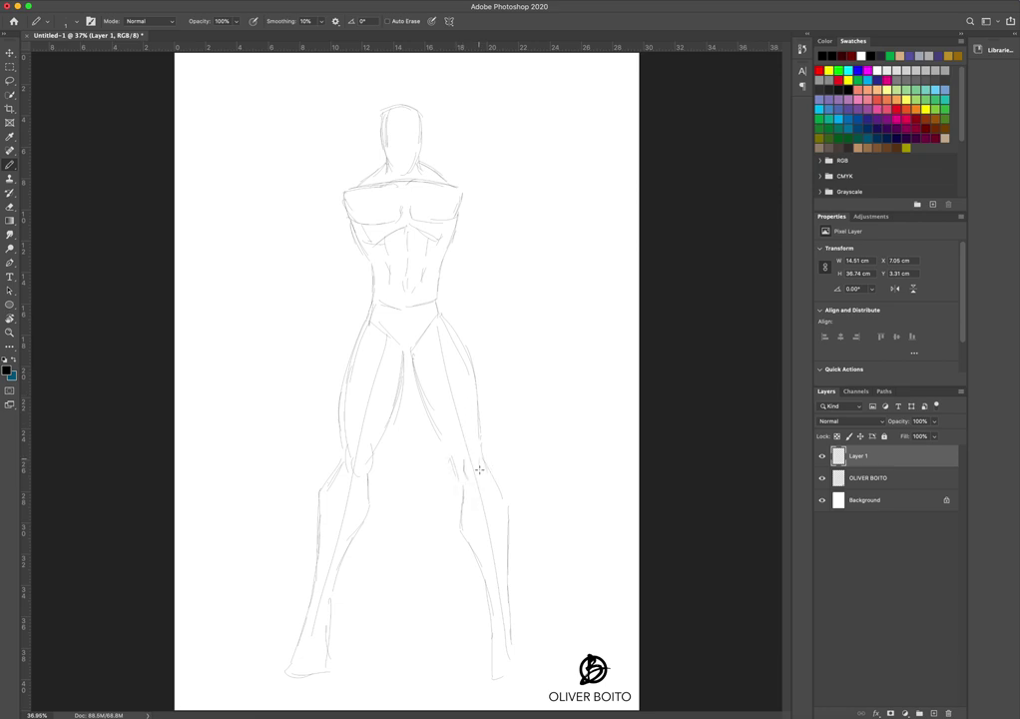
Build up the muscle lines around the second leg's thigh and knee, and add the inner knee muscle on the first leg.
left_click_drag(442, 423, 453, 462)
left_click_drag(480, 389, 480, 425)
left_click_drag(463, 349, 480, 425)
left_click_drag(473, 375, 482, 459)
left_click_drag(452, 419, 464, 448)
mouse_move(364, 444)
left_mouse_down()
mouse_move(384, 398)
mouse_move(384, 433)
left_mouse_up()
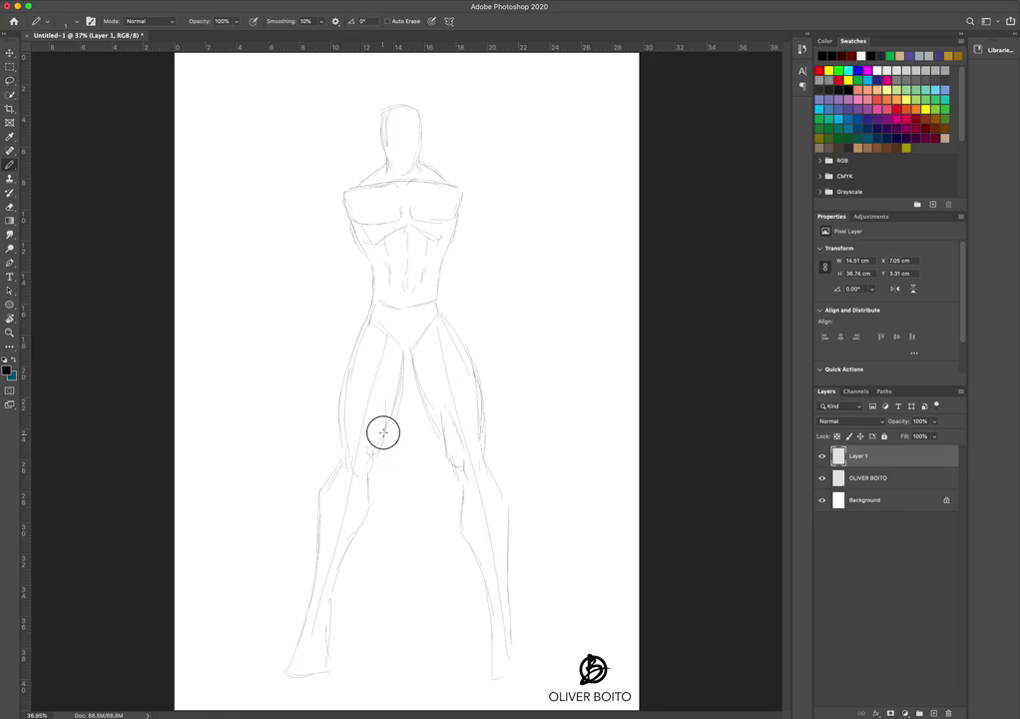
Strengthen the first leg's outer thigh contour and add inner calf muscle lines to both legs.
key("bracketleft")
left_click_drag(362, 324, 339, 381)
left_click_drag(347, 362, 335, 431)
mouse_move(339, 429)
left_mouse_down()
mouse_move(350, 466)
mouse_move(342, 542)
left_mouse_up()
mouse_move(356, 495)
left_mouse_down()
mouse_move(335, 565)
mouse_move(341, 554)
left_mouse_up()
mouse_move(477, 509)
left_mouse_down()
mouse_move(483, 581)
mouse_move(478, 560)
left_mouse_up()
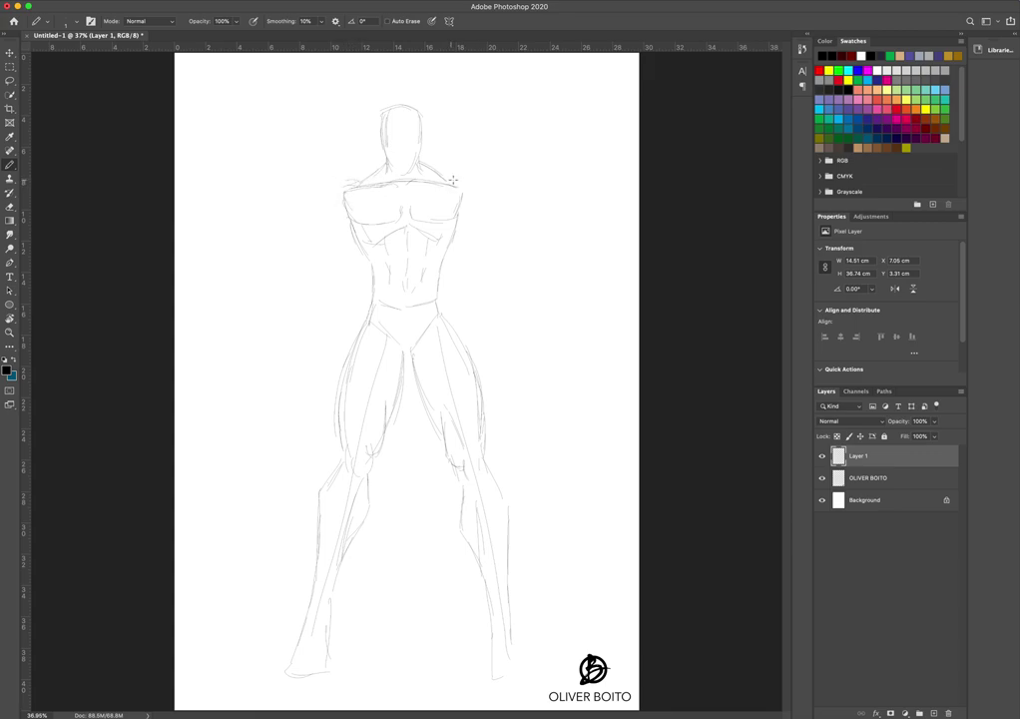
Sketch rounded deltoid muscles on both shoulders, with strokes linking them to the chest.
mouse_move(451, 177)
left_mouse_down()
mouse_move(476, 187)
mouse_move(446, 218)
left_mouse_up()
mouse_move(431, 206)
left_mouse_down()
mouse_move(471, 182)
mouse_move(458, 200)
mouse_move(480, 177)
left_mouse_up()
left_click_drag(343, 183, 327, 197)
left_click_drag(334, 182, 320, 228)
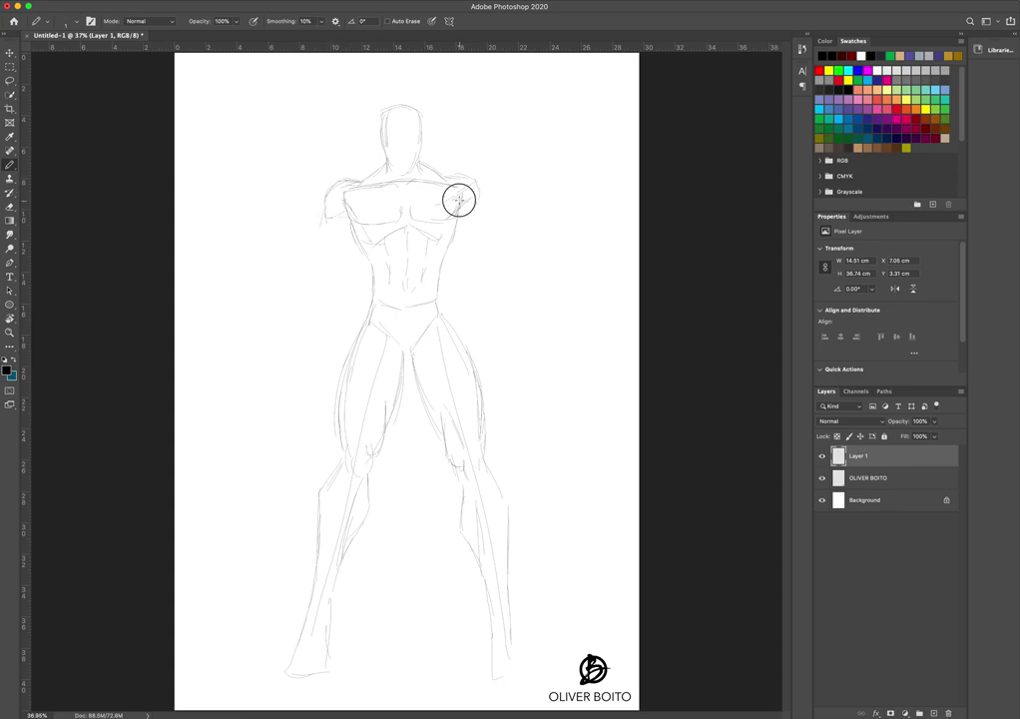
mouse_move(473, 180)
left_mouse_down()
mouse_move(480, 249)
mouse_move(478, 177)
mouse_move(478, 189)
mouse_move(464, 178)
mouse_move(485, 201)
left_mouse_up()
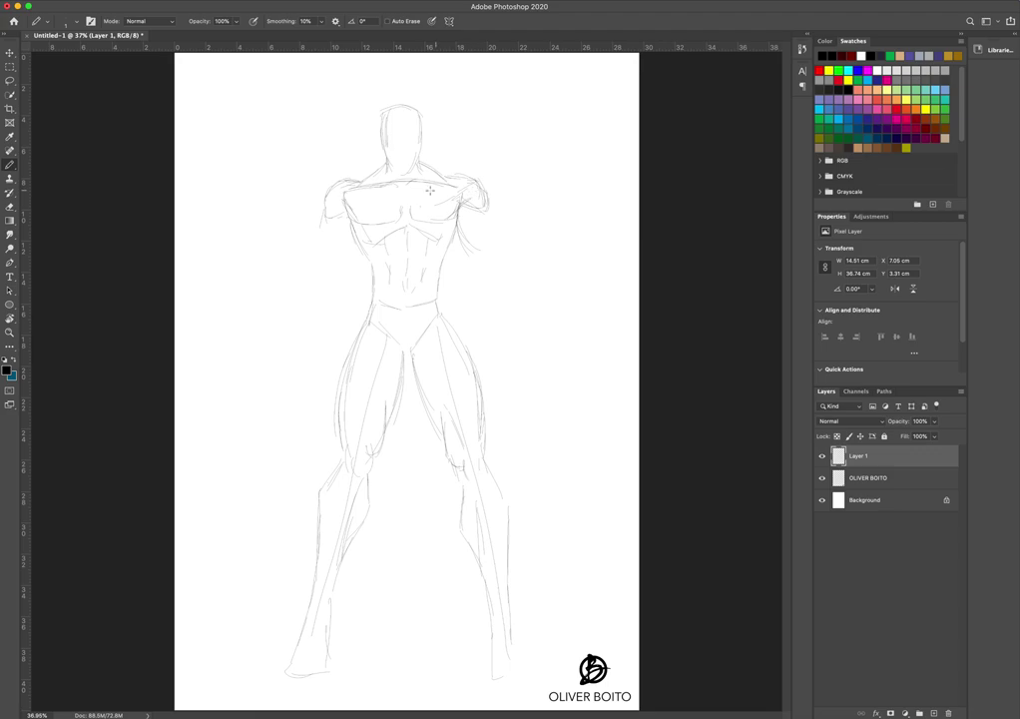
left_click_drag(325, 211, 338, 182)
Sketch the biceps and triceps contours of both upper arms and start the forearm on the page's left.
mouse_move(320, 218)
left_mouse_down()
mouse_move(348, 206)
mouse_move(321, 215)
mouse_move(343, 179)
mouse_move(353, 196)
mouse_move(320, 231)
mouse_move(335, 219)
mouse_move(322, 250)
mouse_move(328, 217)
mouse_move(330, 248)
mouse_move(324, 236)
mouse_move(339, 243)
mouse_move(347, 219)
mouse_move(349, 253)
left_mouse_up()
mouse_move(487, 222)
left_mouse_down()
mouse_move(483, 199)
mouse_move(491, 250)
left_mouse_up()
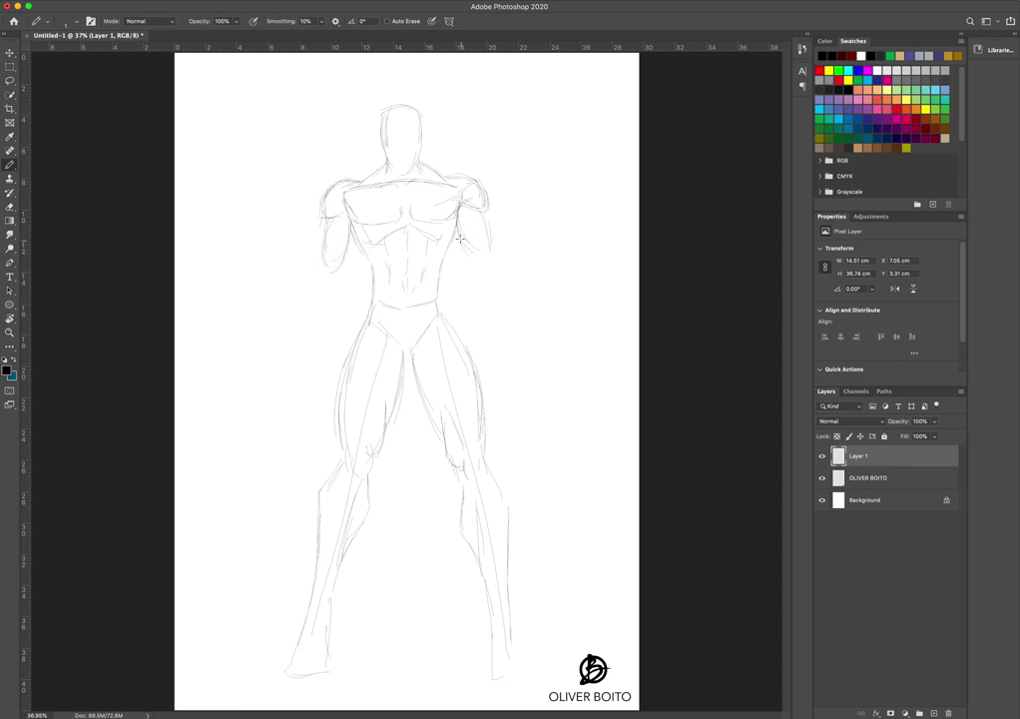
mouse_move(490, 204)
left_mouse_down()
mouse_move(501, 258)
mouse_move(506, 250)
left_mouse_up()
mouse_move(321, 209)
left_mouse_down()
mouse_move(310, 270)
mouse_move(314, 255)
mouse_move(321, 269)
mouse_move(298, 291)
mouse_move(340, 270)
mouse_move(339, 297)
mouse_move(339, 269)
mouse_move(341, 277)
mouse_move(337, 311)
mouse_move(337, 301)
mouse_move(309, 354)
left_mouse_up()
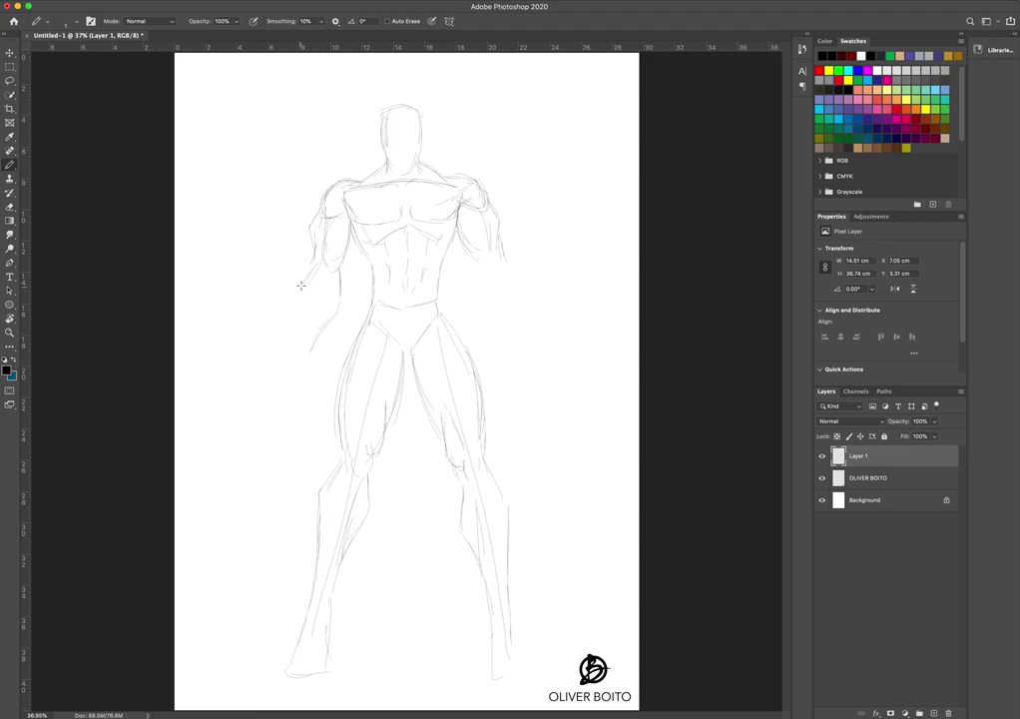
Draw both forearms tapering to the wrists and block in closed hands beside the thighs.
left_click_drag(300, 285, 297, 338)
left_click_drag(479, 286, 485, 319)
mouse_move(480, 265)
left_mouse_down()
mouse_move(481, 307)
mouse_move(481, 292)
mouse_move(502, 343)
mouse_move(500, 305)
mouse_move(514, 303)
mouse_move(510, 262)
mouse_move(524, 335)
left_mouse_up()
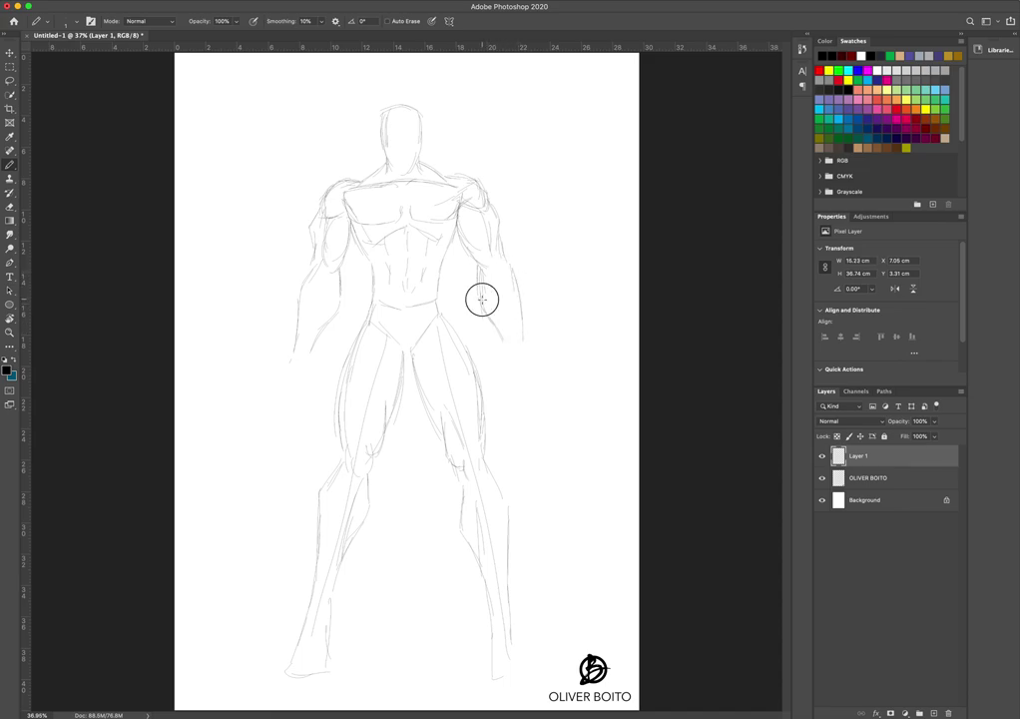
mouse_move(483, 302)
left_mouse_down()
mouse_move(513, 352)
mouse_move(496, 315)
mouse_move(510, 352)
mouse_move(497, 361)
mouse_move(531, 339)
mouse_move(522, 377)
left_mouse_up()
mouse_move(314, 342)
left_mouse_down()
mouse_move(286, 369)
mouse_move(292, 356)
mouse_move(289, 387)
mouse_move(320, 358)
mouse_move(305, 392)
left_mouse_up()
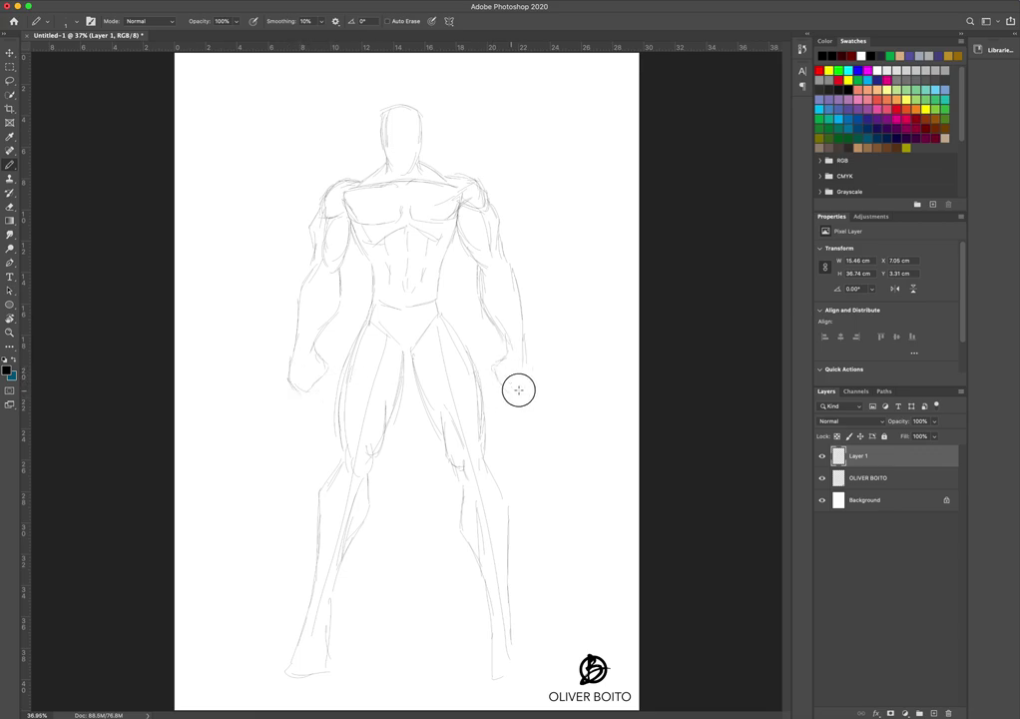
mouse_move(518, 389)
left_mouse_down()
mouse_move(504, 377)
mouse_move(533, 385)
mouse_move(519, 341)
left_mouse_up()
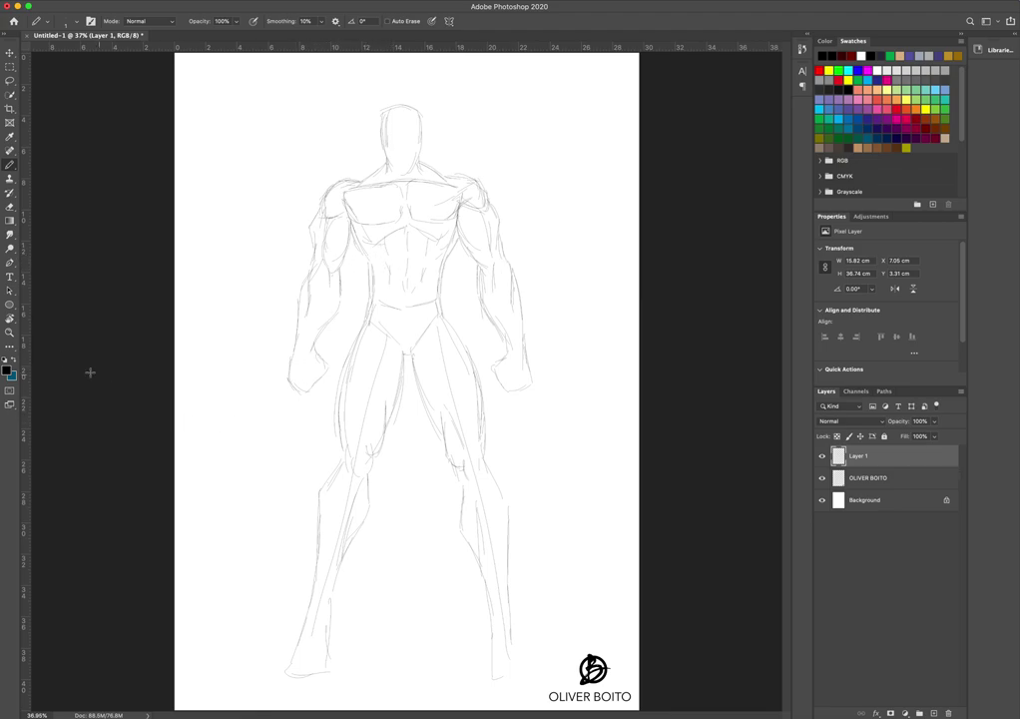
At 100% zoom, sketch the male face's low brow line, angled eyebrows and base of the nose with the Pencil tool.
key("z")
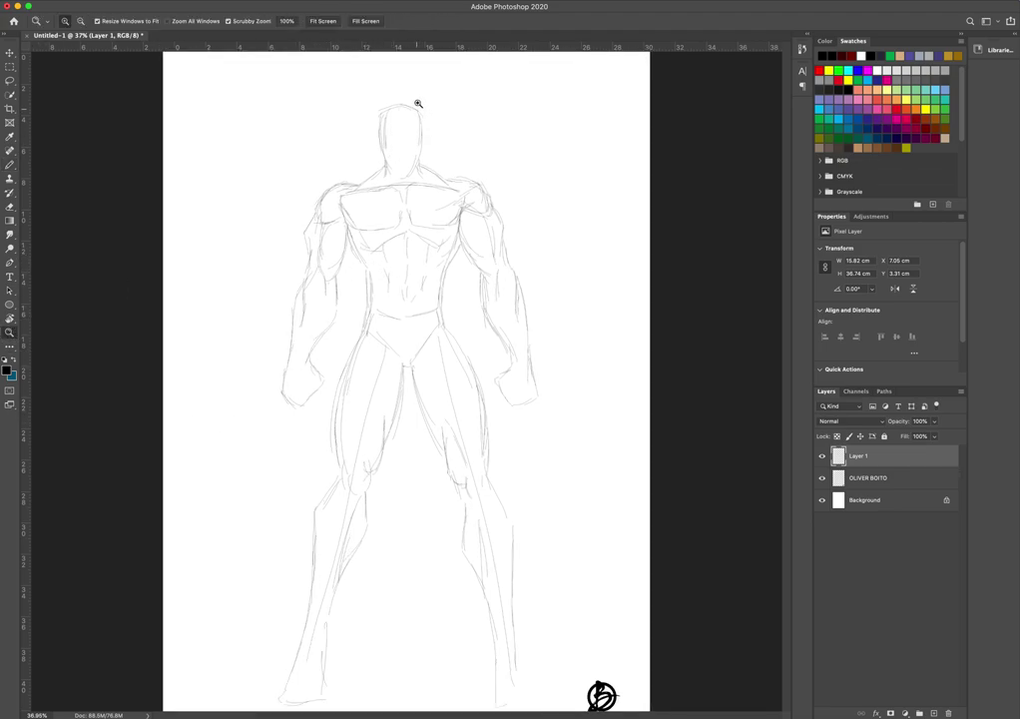
left_click(420, 98)
left_click(422, 86)
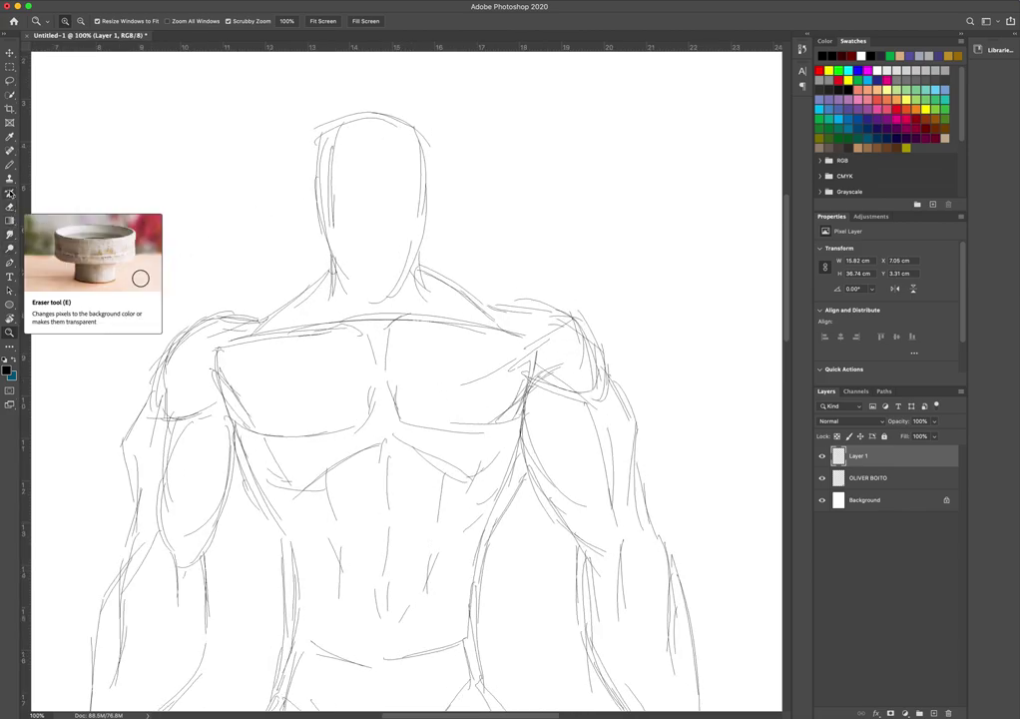
left_click(10, 167)
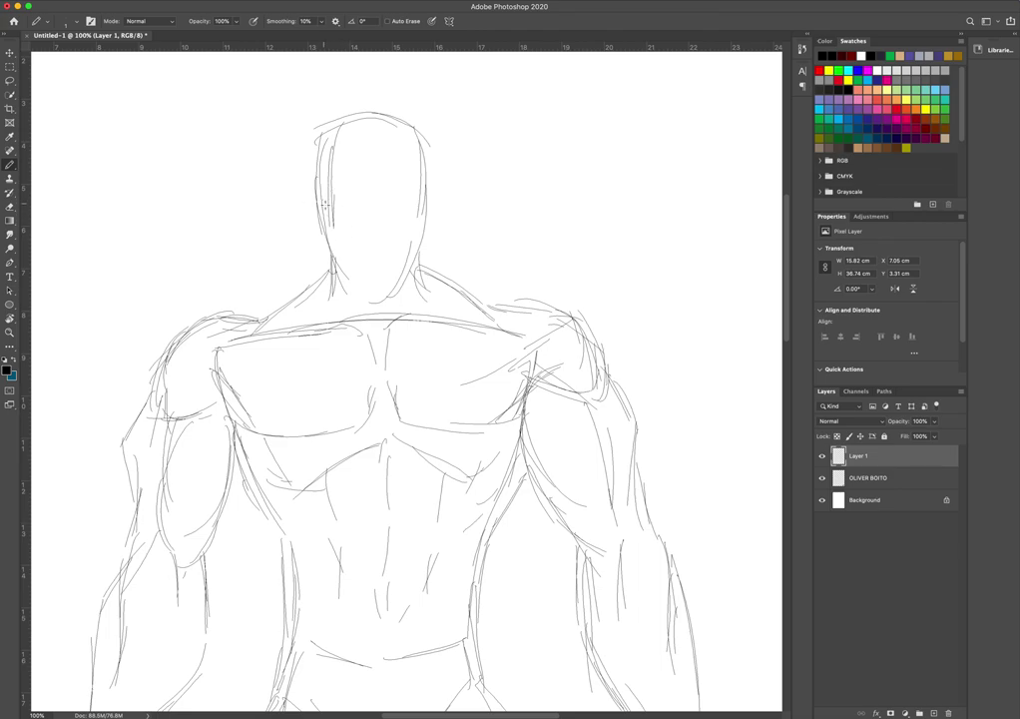
left_click_drag(326, 201, 342, 209)
left_click_drag(324, 195, 347, 211)
left_click_drag(400, 207, 409, 203)
mouse_move(340, 210)
left_mouse_down()
mouse_move(366, 214)
mouse_move(318, 197)
mouse_move(364, 247)
mouse_move(382, 244)
left_mouse_up()
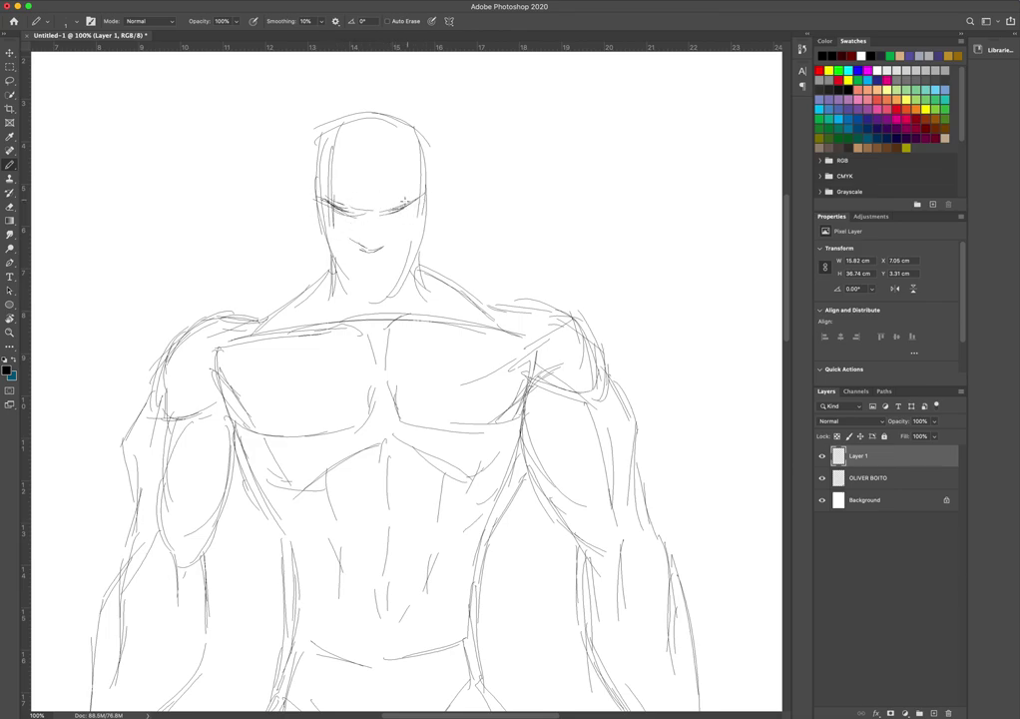
Draw the mouth and squared chin, and define the jaw and cheekbones on both sides of the face.
mouse_move(360, 251)
left_mouse_down()
mouse_move(383, 249)
mouse_move(365, 300)
left_mouse_up()
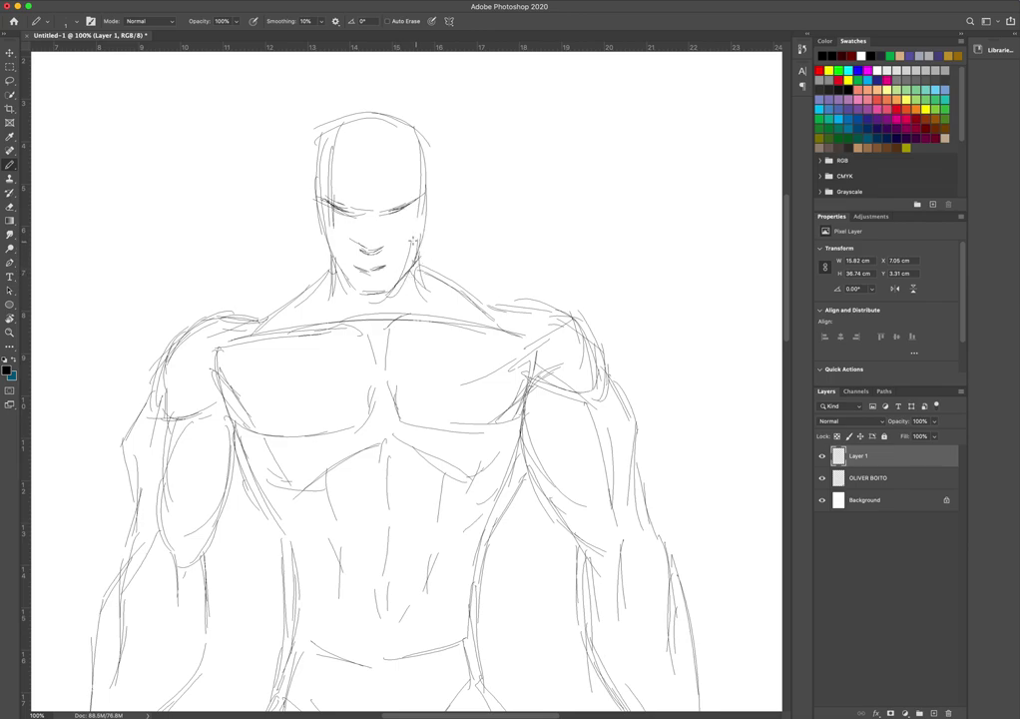
left_click_drag(324, 258, 350, 292)
left_click_drag(425, 198, 418, 229)
left_click_drag(418, 229, 407, 258)
left_click_drag(321, 216, 347, 281)
left_click_drag(326, 237, 339, 268)
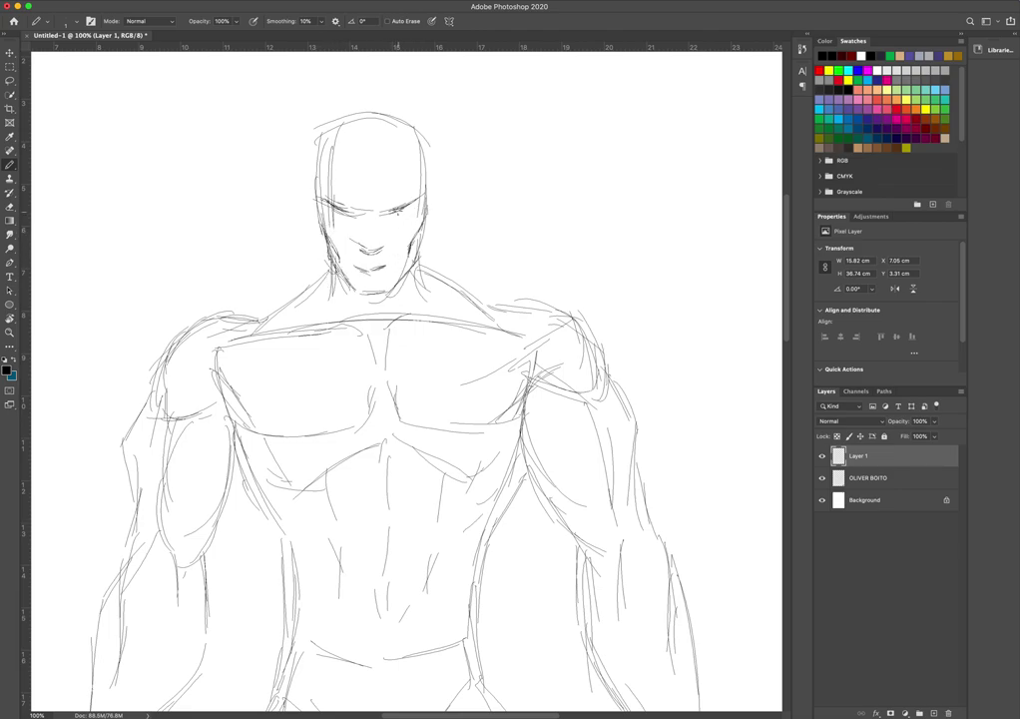
Darken the eyes, nose and lips, and add an ear on each side of the head.
mouse_move(388, 211)
left_mouse_down()
mouse_move(414, 195)
mouse_move(333, 203)
left_mouse_up()
mouse_move(404, 210)
left_mouse_down()
mouse_move(395, 212)
mouse_move(403, 209)
left_mouse_up()
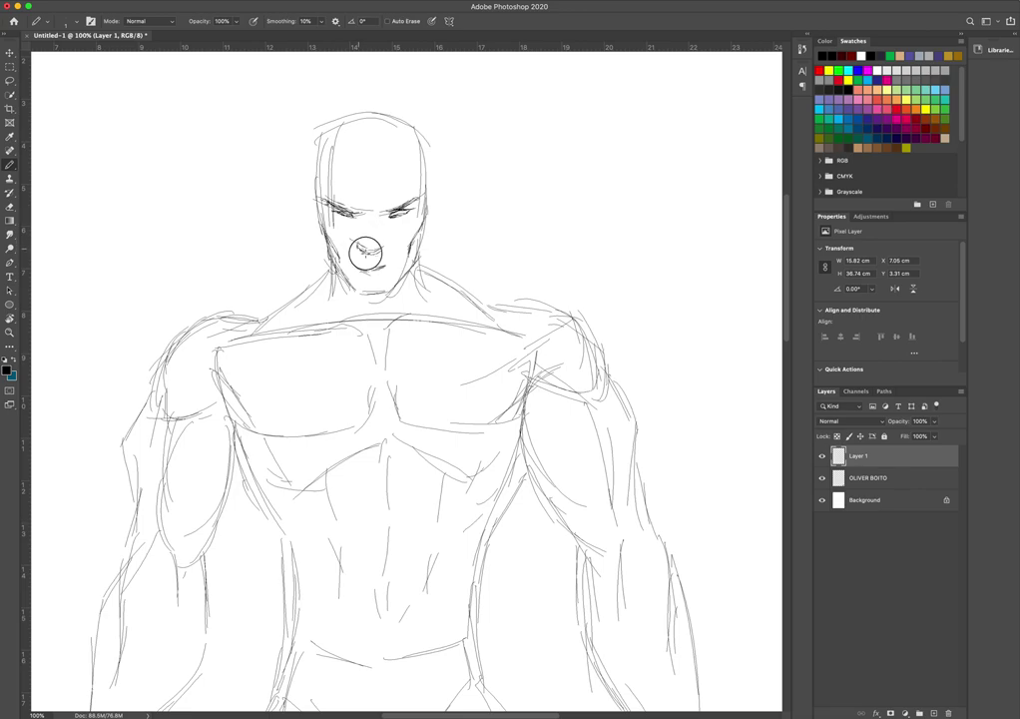
left_click_drag(366, 254, 381, 244)
left_click_drag(358, 272, 377, 274)
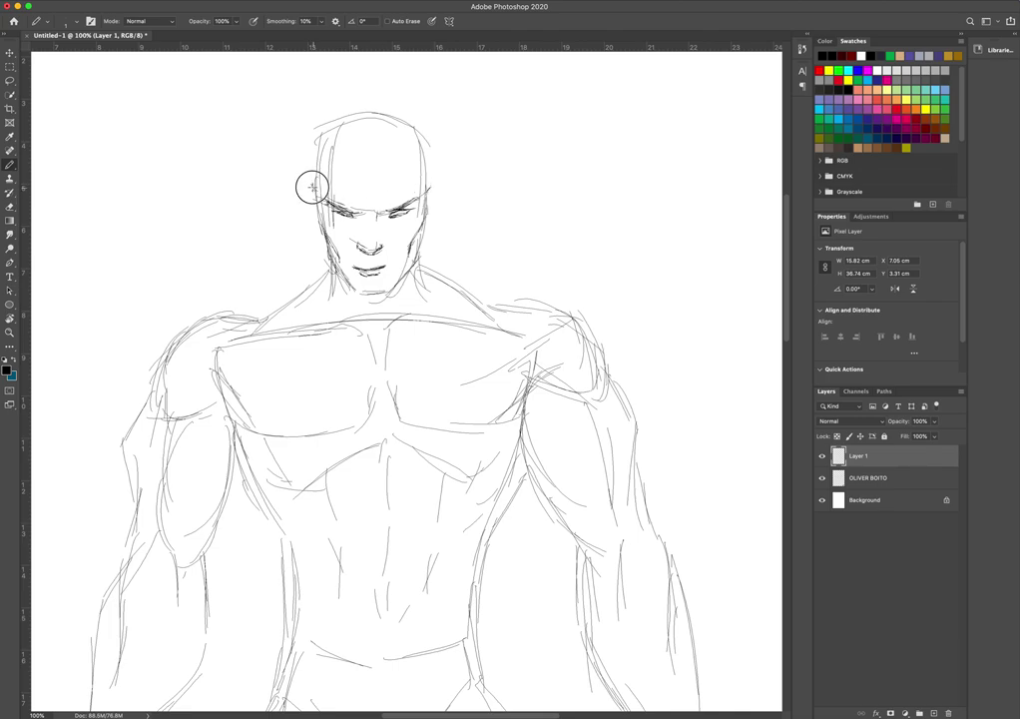
left_click_drag(310, 186, 321, 232)
left_click_drag(431, 188, 423, 229)
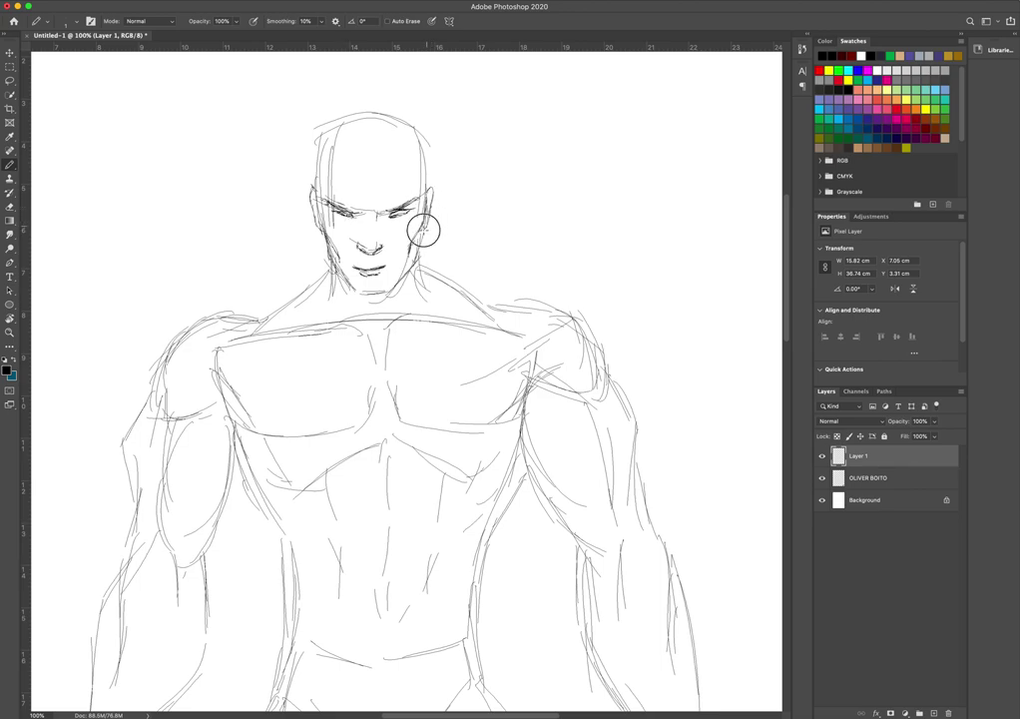
Draw the converging neck muscles beneath the jaw and reinforce the neck-to-shoulder slope on the page's left.
left_click_drag(333, 265, 352, 322)
left_click_drag(418, 267, 393, 309)
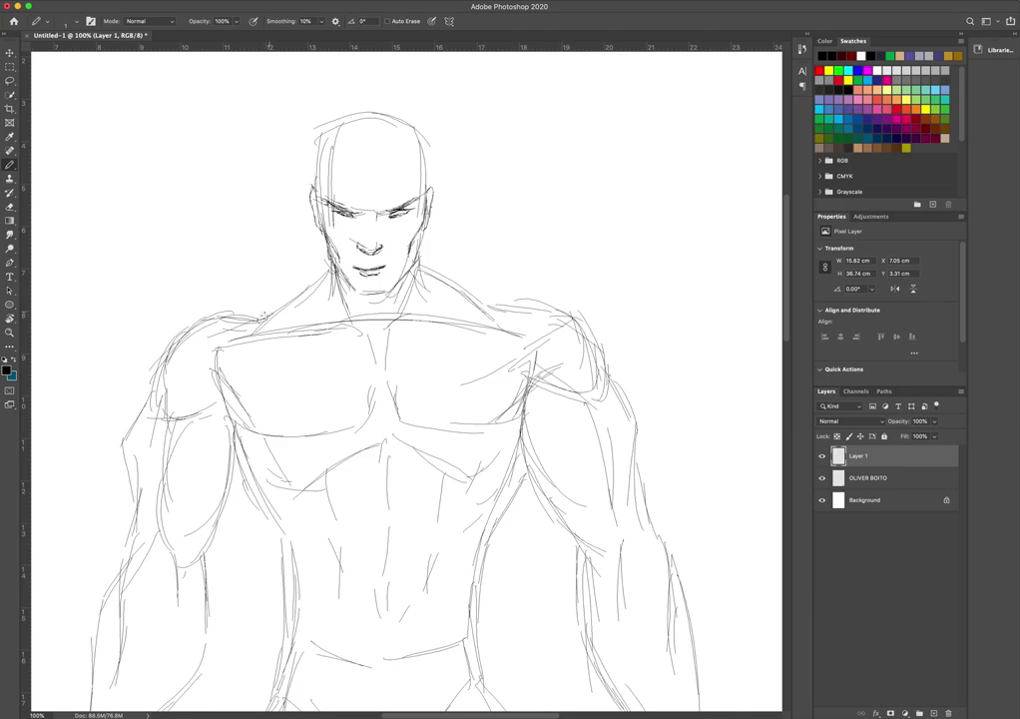
left_click_drag(297, 289, 268, 317)
Sketch the male figure's wavy hair with a curled forelock over the forehead and tufts along the crown and both sides.
mouse_move(393, 175)
left_mouse_down()
mouse_move(388, 188)
mouse_move(393, 163)
mouse_move(402, 174)
mouse_move(363, 171)
mouse_move(419, 185)
mouse_move(411, 181)
mouse_move(419, 173)
left_mouse_up()
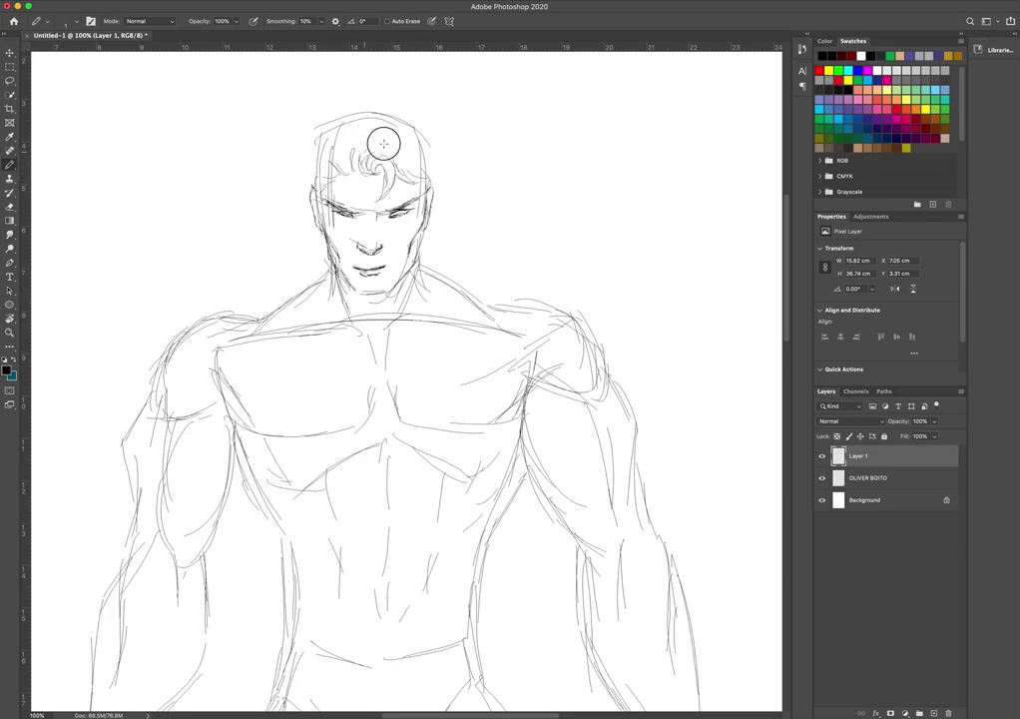
left_click_drag(383, 144, 407, 159)
left_click_drag(415, 149, 424, 160)
mouse_move(428, 162)
left_mouse_down()
mouse_move(435, 147)
mouse_move(428, 172)
mouse_move(440, 188)
left_mouse_up()
mouse_move(429, 139)
left_mouse_down()
mouse_move(436, 125)
mouse_move(418, 130)
mouse_move(408, 109)
mouse_move(363, 114)
mouse_move(374, 99)
left_mouse_up()
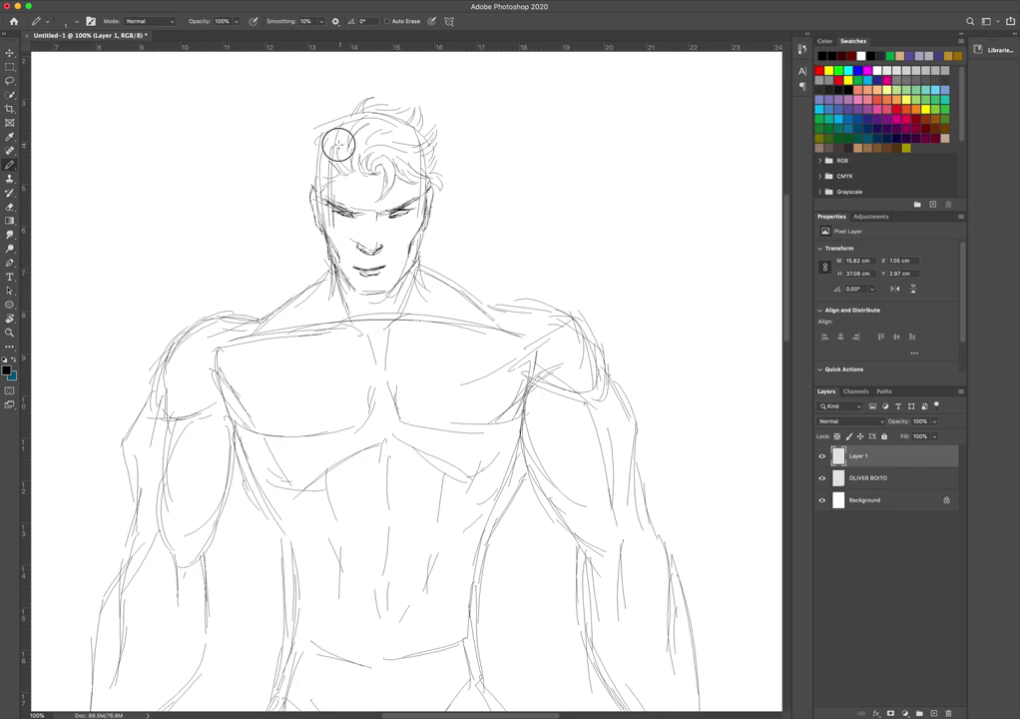
mouse_move(323, 177)
left_mouse_down()
mouse_move(309, 188)
mouse_move(313, 180)
left_mouse_up()
left_click_drag(308, 174, 318, 162)
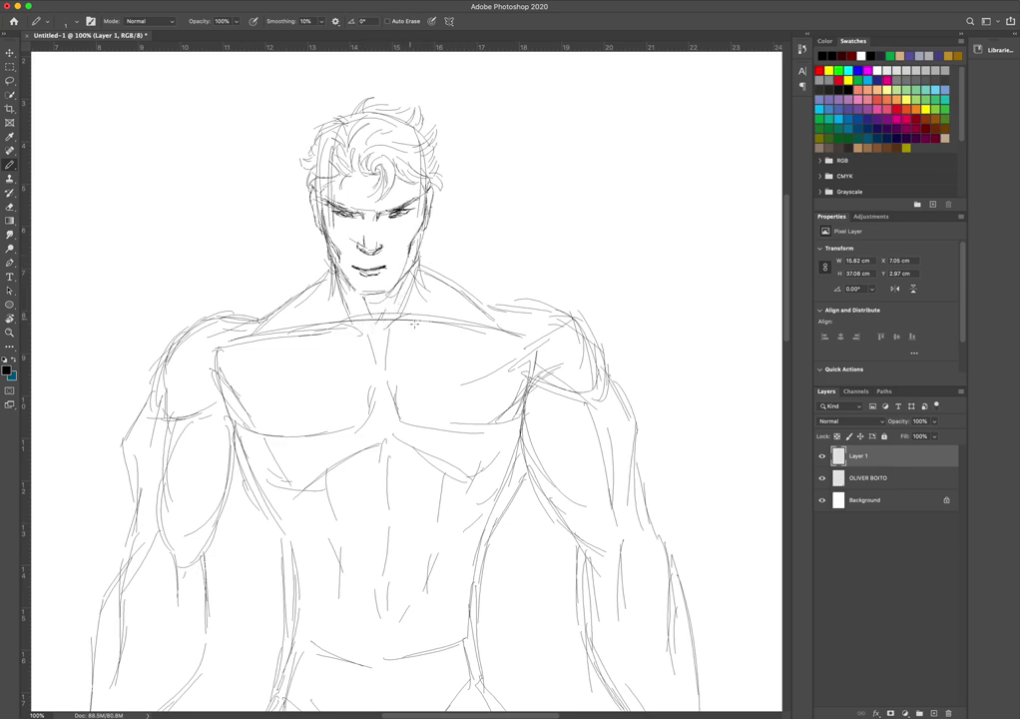
With the whole page in view, pencil a pointed shield-shaped emblem on the chest and the cape's drapery lines across the collar and shoulders.
left_click(9, 334)
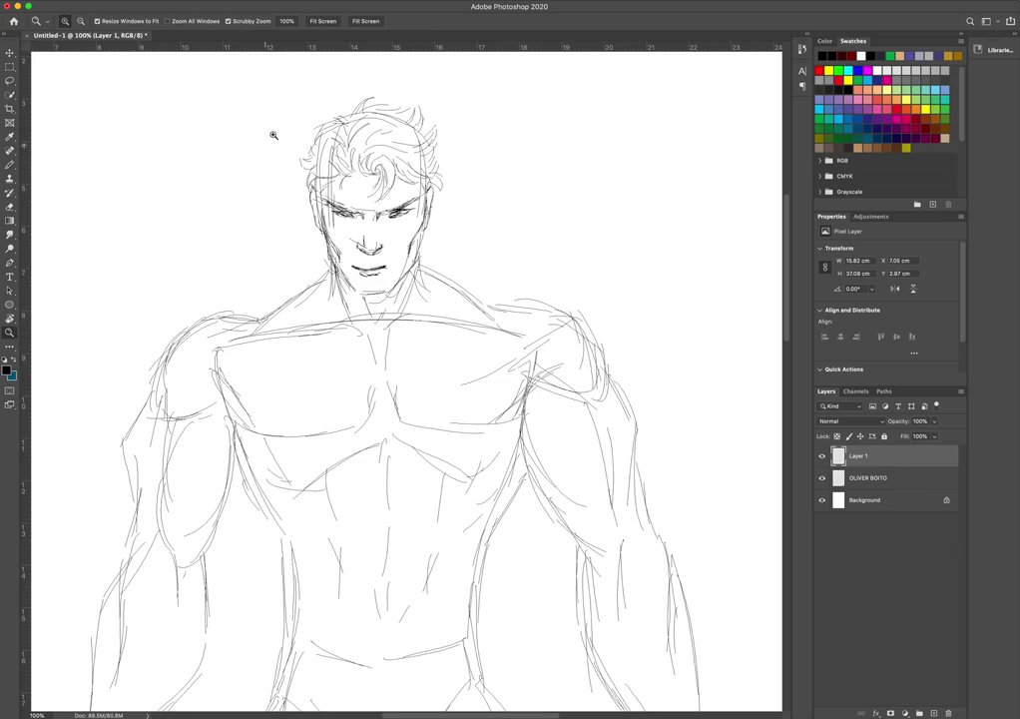
left_click(322, 21)
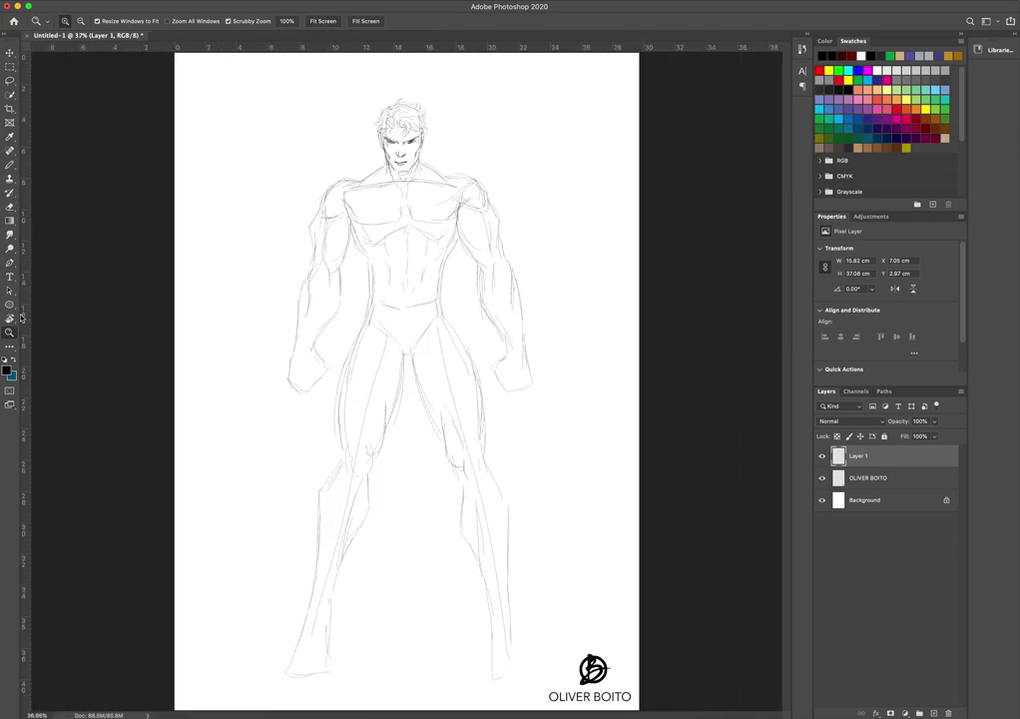
left_click(9, 167)
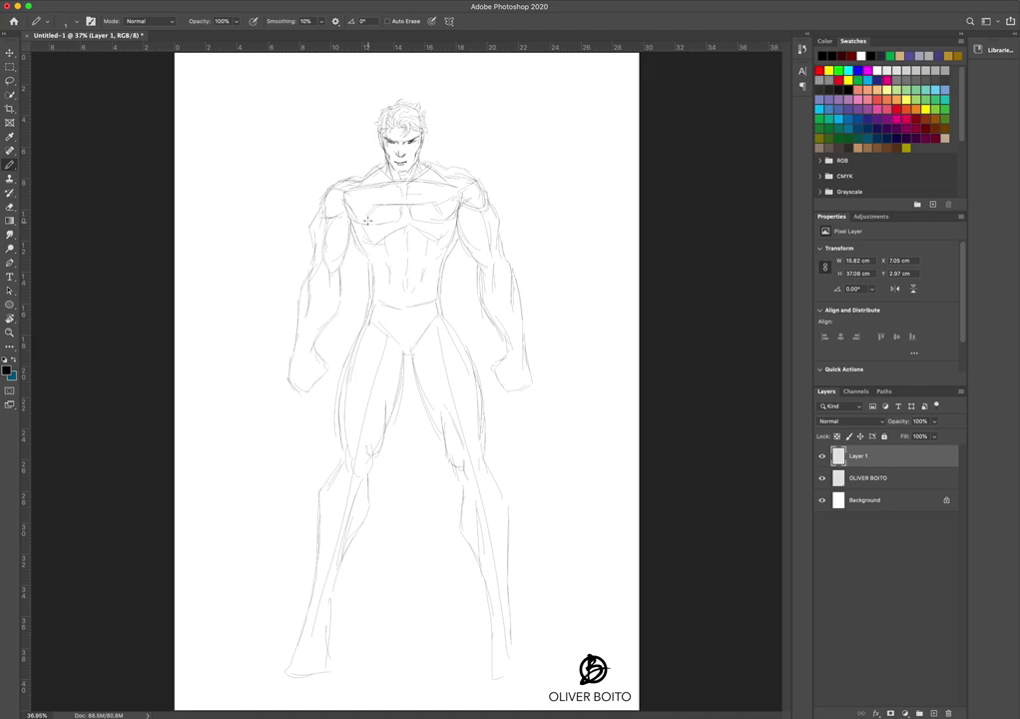
mouse_move(390, 235)
left_mouse_down()
mouse_move(436, 225)
mouse_move(407, 254)
left_mouse_up()
mouse_move(423, 186)
left_mouse_down()
mouse_move(448, 192)
mouse_move(471, 176)
mouse_move(461, 182)
left_mouse_up()
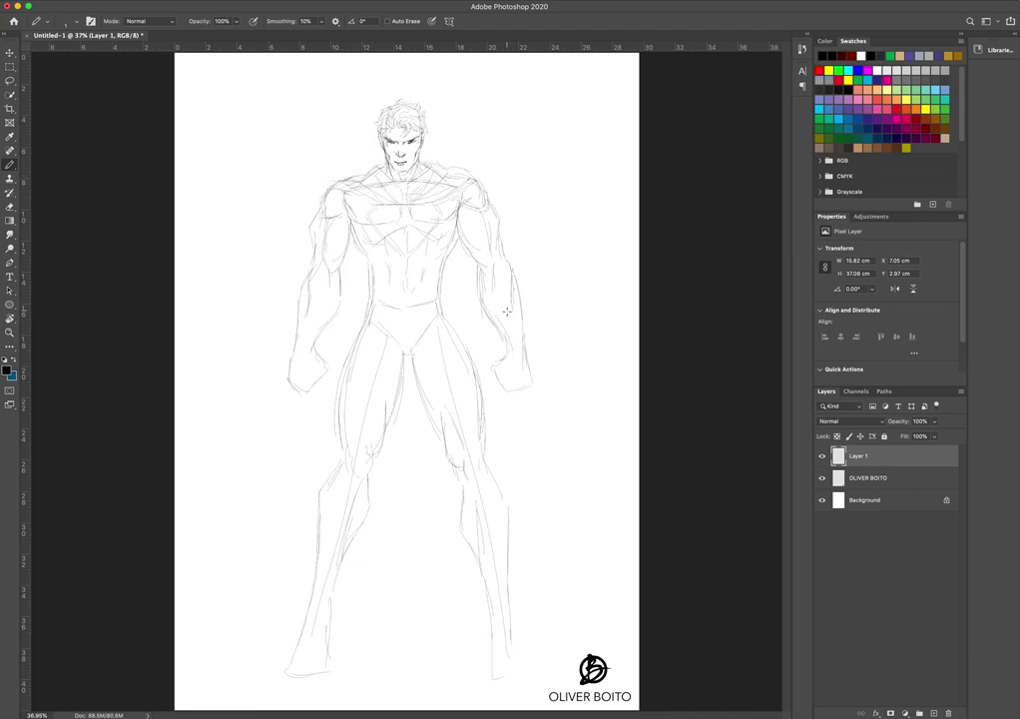
Draw a wide billowing cape behind the figure, flaring from both shoulders to a hem below the knees, with fold lines inside.
left_click_drag(527, 338, 565, 477)
mouse_move(311, 221)
left_mouse_down()
mouse_move(247, 274)
mouse_move(203, 365)
left_mouse_up()
left_click_drag(299, 239, 196, 509)
left_click_drag(193, 504, 290, 547)
mouse_move(238, 290)
left_mouse_down()
mouse_move(193, 302)
mouse_move(207, 404)
left_mouse_up()
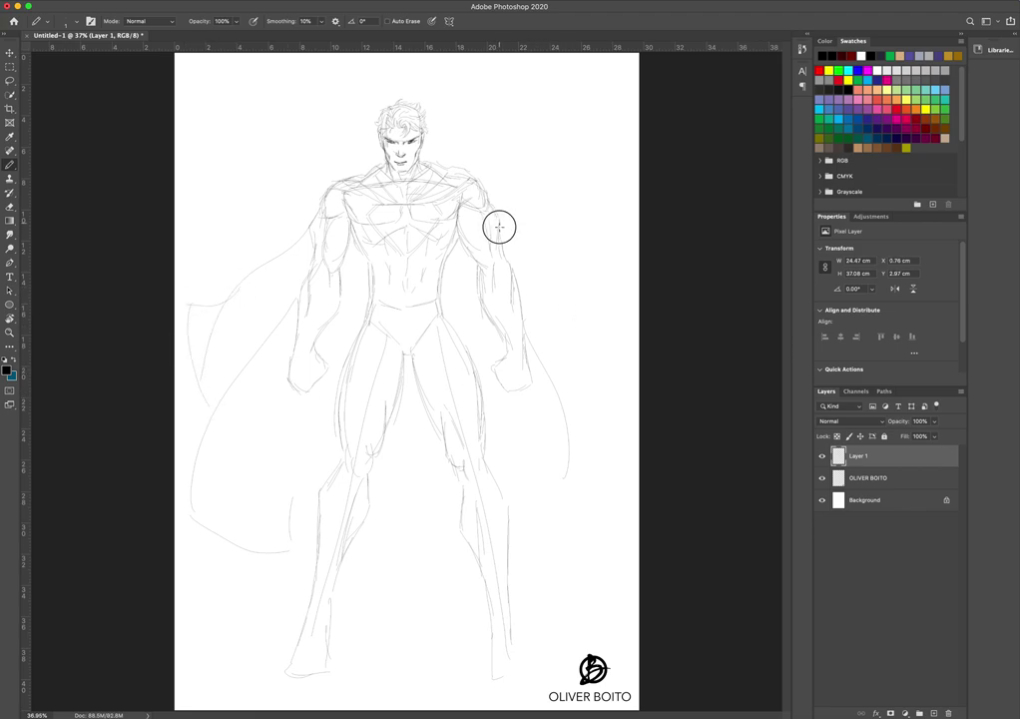
mouse_move(501, 228)
left_mouse_down()
mouse_move(565, 256)
mouse_move(576, 206)
mouse_move(602, 333)
mouse_move(572, 387)
mouse_move(561, 483)
mouse_move(568, 476)
mouse_move(539, 528)
mouse_move(510, 537)
left_mouse_up()
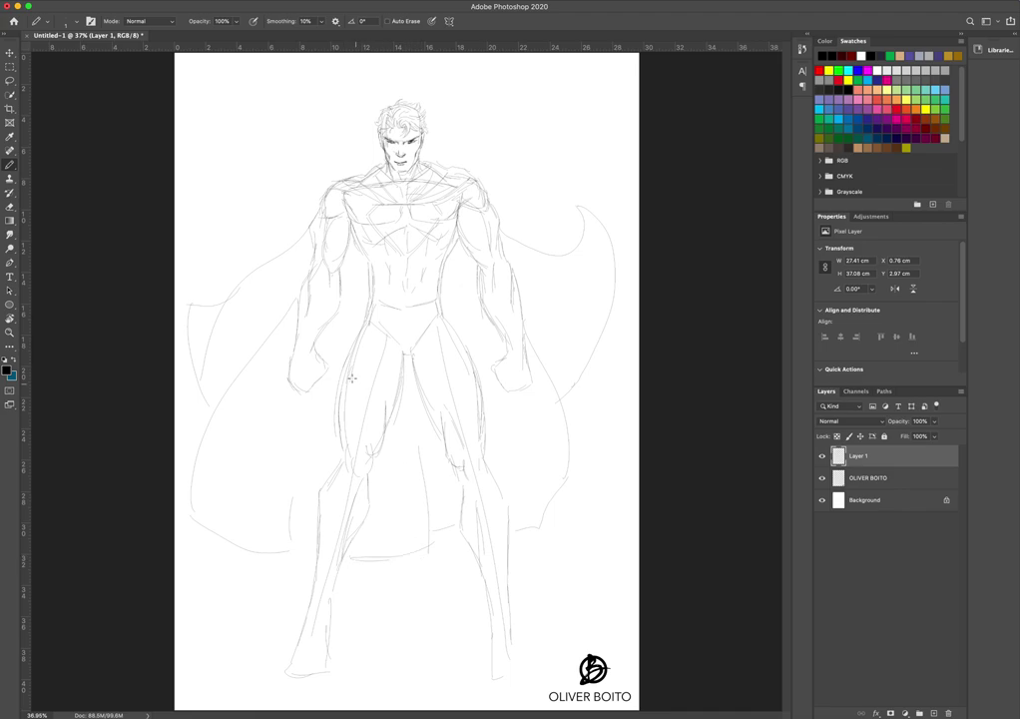
left_click_drag(318, 435, 294, 509)
left_click_drag(534, 296, 567, 333)
Add curved glove cuffs across both forearms and boot tops just below both knees.
mouse_move(459, 252)
left_mouse_down()
mouse_move(477, 330)
mouse_move(428, 357)
mouse_move(407, 260)
mouse_move(374, 290)
mouse_move(487, 295)
mouse_move(498, 280)
mouse_move(482, 287)
mouse_move(507, 276)
mouse_move(481, 286)
mouse_move(511, 282)
left_mouse_up()
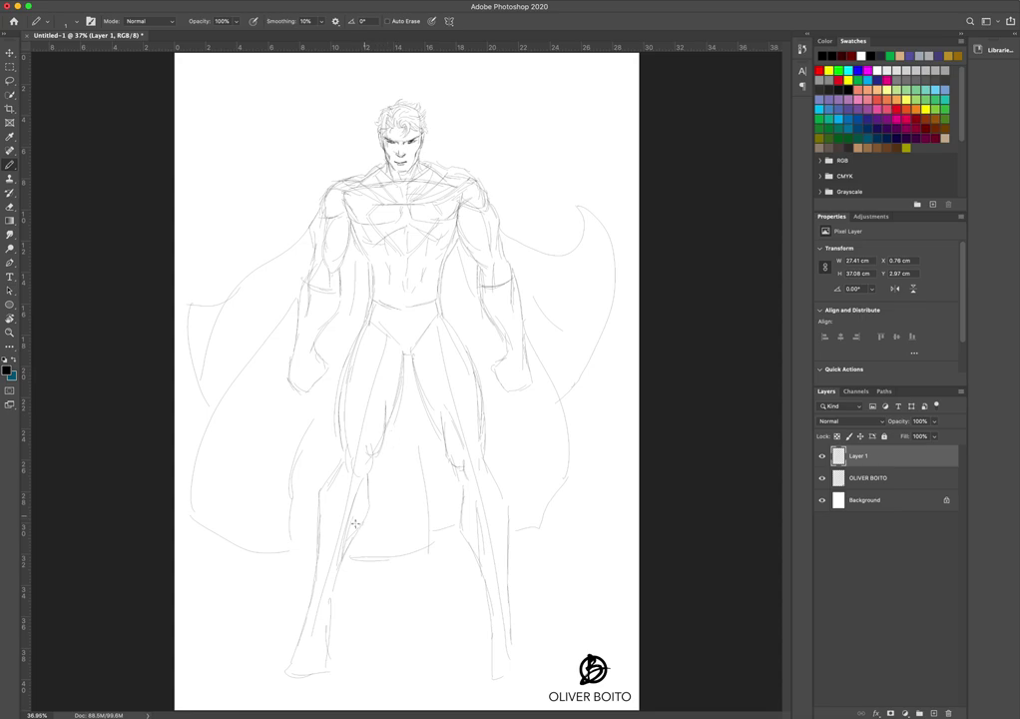
left_click_drag(319, 494, 360, 506)
Draw the S-shaped mark inside the chest emblem and define the lower boots and feet on both legs.
mouse_move(380, 220)
left_mouse_down()
mouse_move(417, 216)
mouse_move(396, 229)
mouse_move(402, 243)
mouse_move(424, 230)
mouse_move(425, 218)
mouse_move(419, 207)
left_mouse_up()
mouse_move(394, 208)
left_mouse_down()
mouse_move(369, 217)
mouse_move(377, 222)
left_mouse_up()
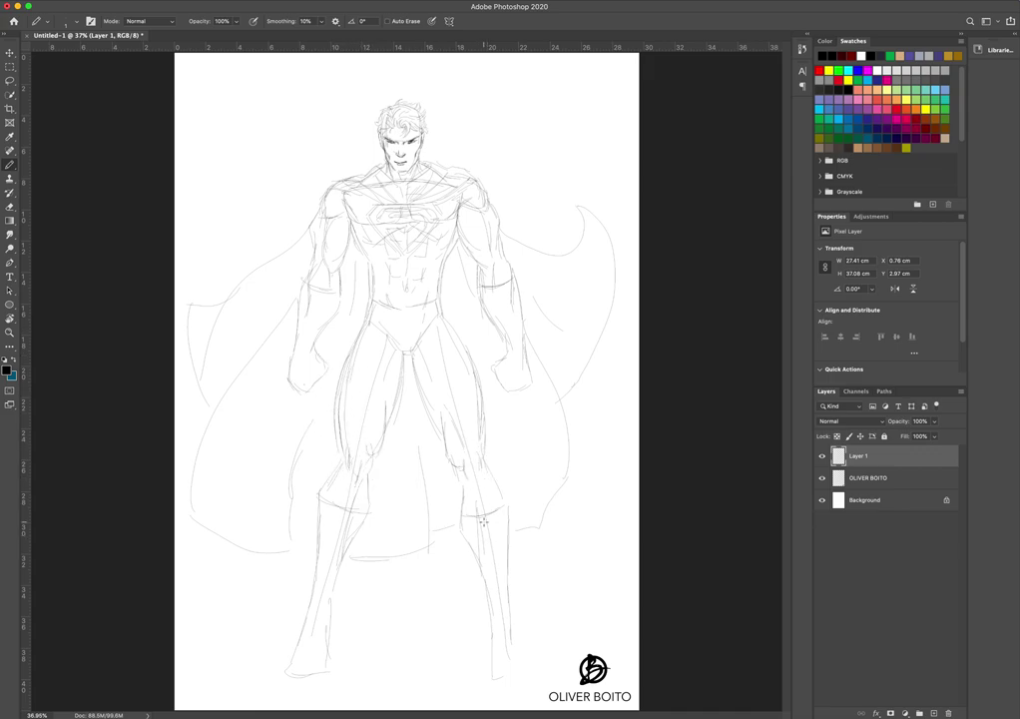
mouse_move(508, 619)
left_mouse_down()
mouse_move(521, 665)
mouse_move(517, 651)
mouse_move(494, 664)
mouse_move(492, 688)
mouse_move(524, 691)
left_mouse_up()
mouse_move(289, 671)
left_mouse_down()
mouse_move(325, 684)
mouse_move(347, 551)
left_mouse_up()
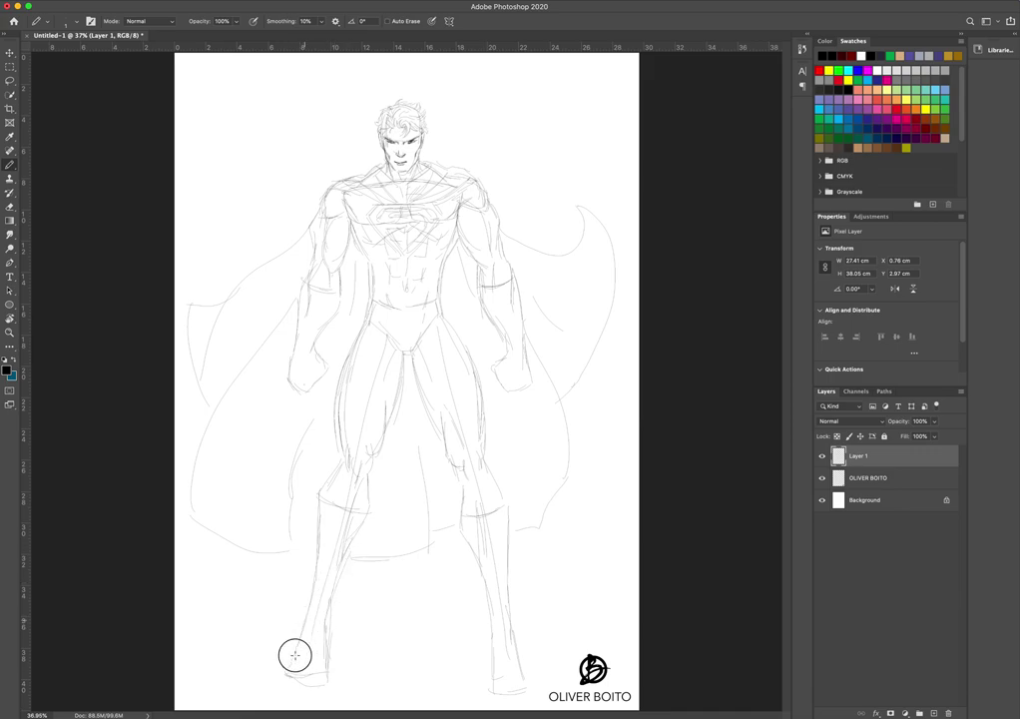